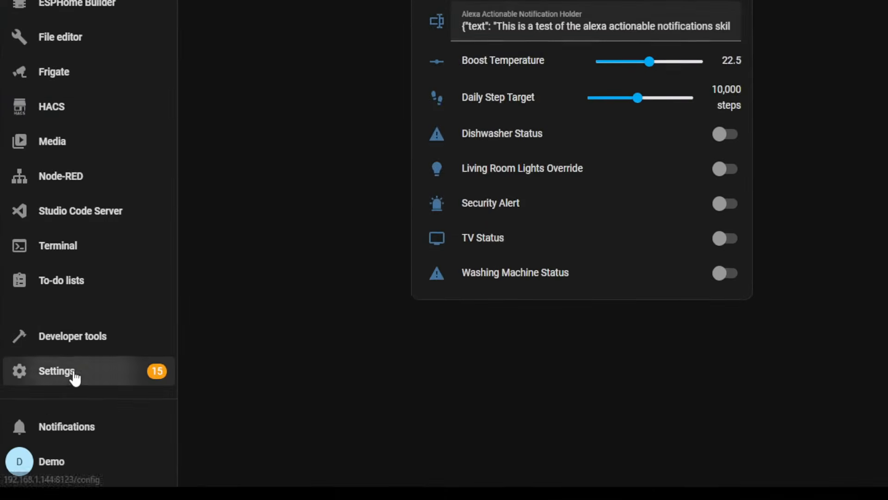
- Check the installed Home Assistant Core version on the About page
{"action": "left_click", "coordinate": [74, 377]}
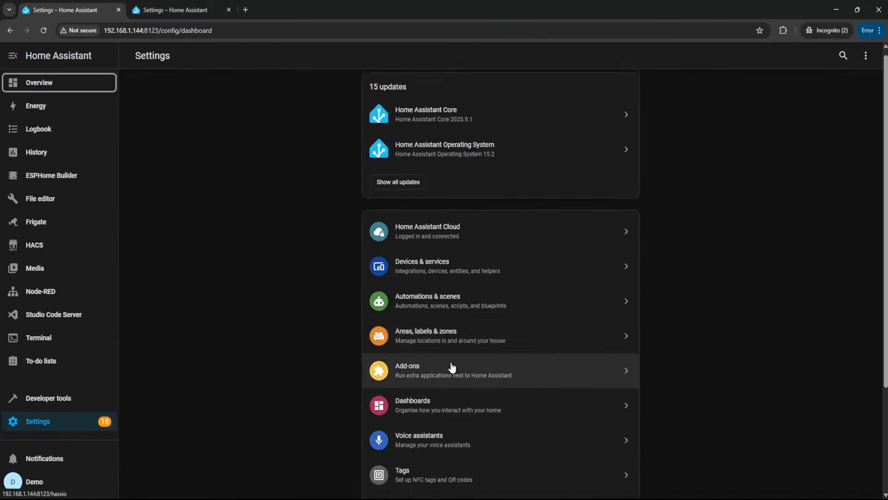
{"action": "scroll", "coordinate": [679, 286], "scroll_direction": "down", "scroll_amount": 4}
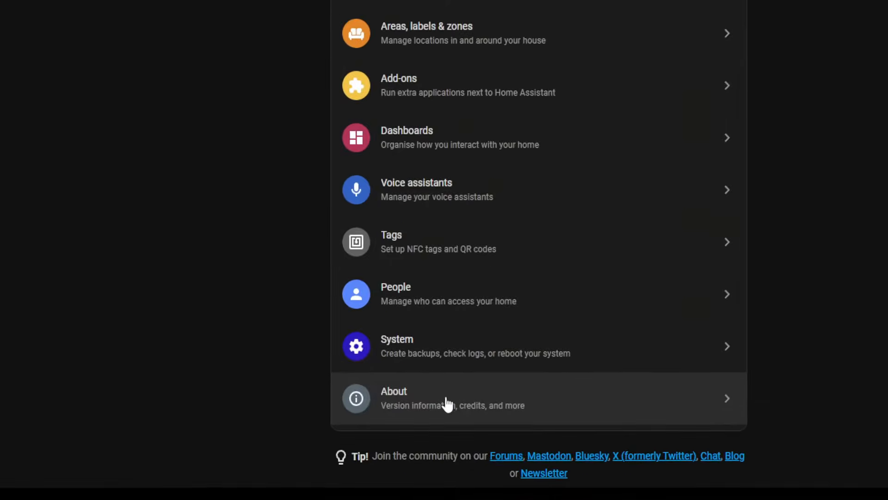
{"action": "left_click", "coordinate": [434, 437]}
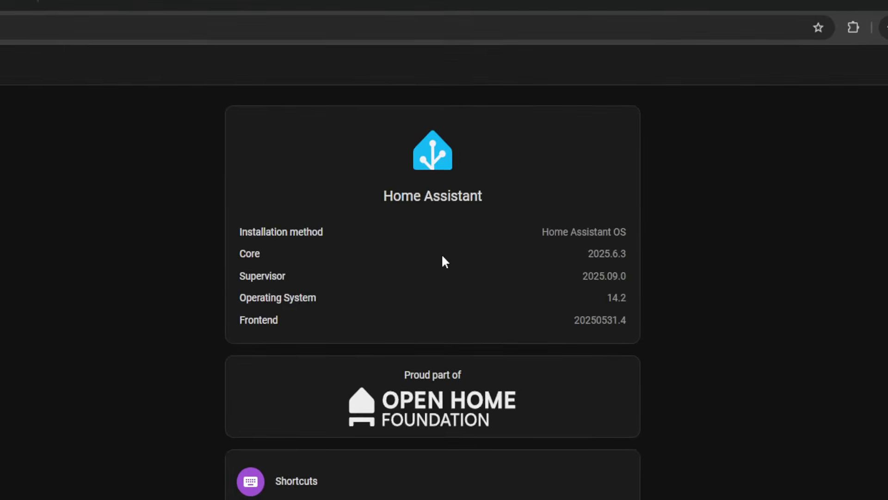
{"action": "left_click_drag", "start_coordinate": [629, 257], "coordinate": [213, 256]}
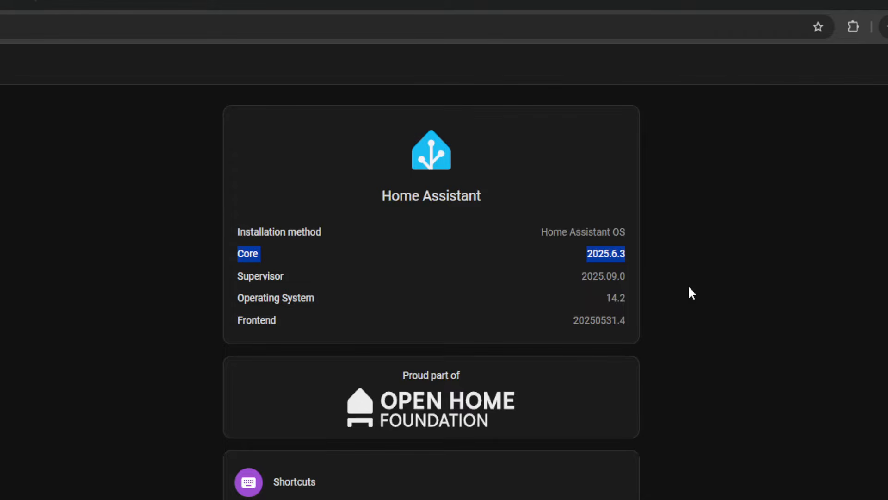
{"action": "left_click", "coordinate": [192, 244]}
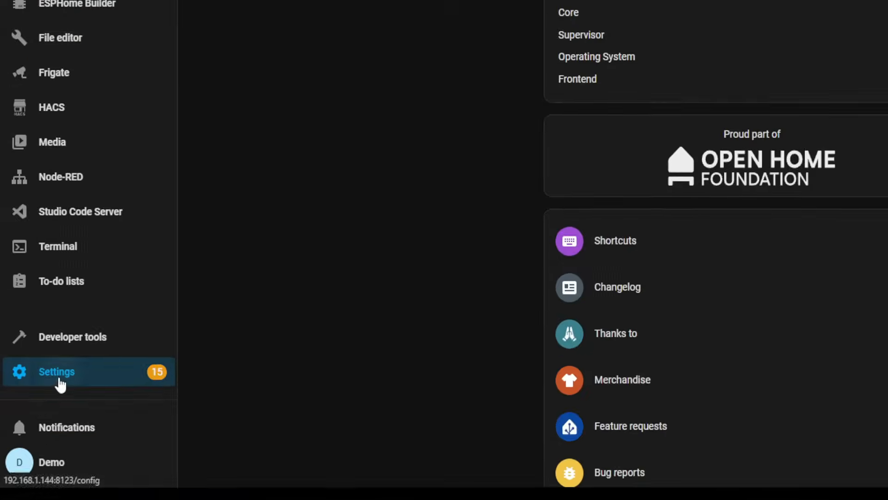
- Compare the general system settings of this instance with the AI suggestions section of the second Home Assistant instance
{"action": "left_click", "coordinate": [59, 380]}
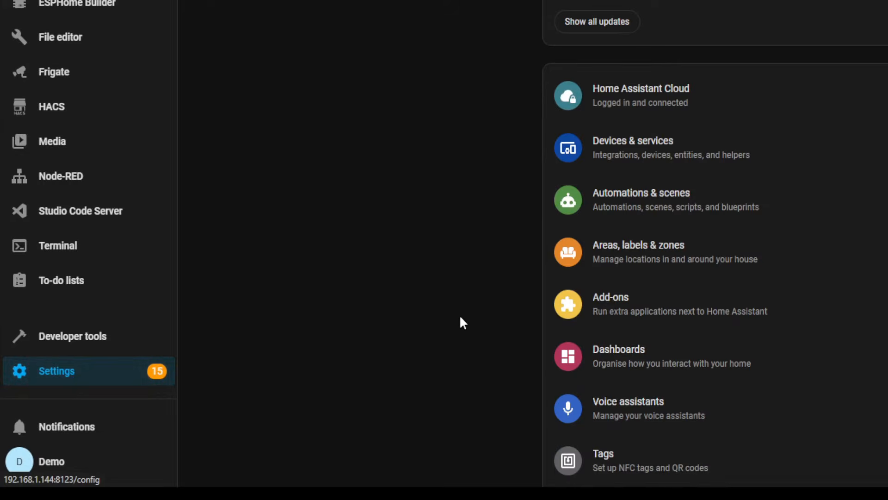
{"action": "scroll", "coordinate": [436, 434], "scroll_direction": "down", "scroll_amount": 3}
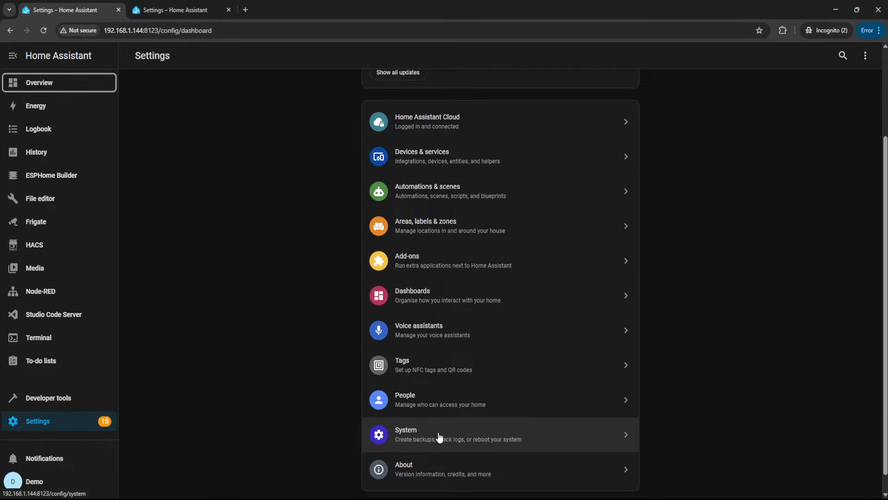
{"action": "left_click", "coordinate": [440, 436]}
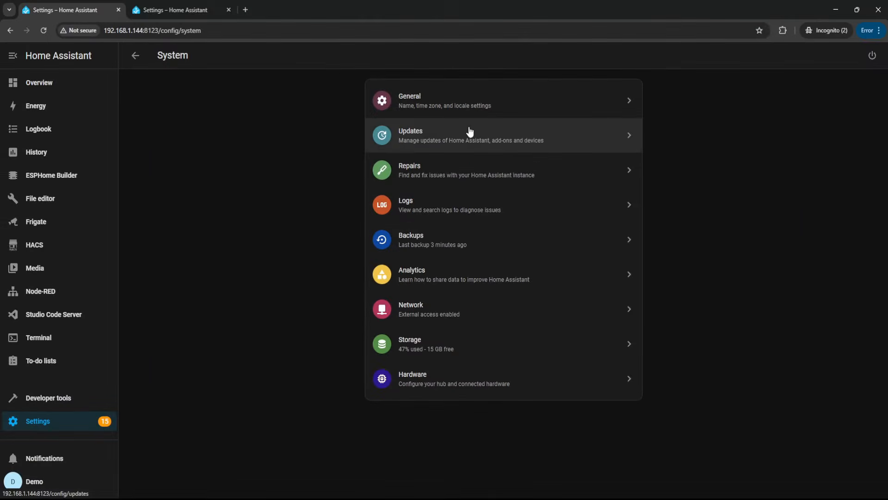
{"action": "left_click", "coordinate": [470, 112]}
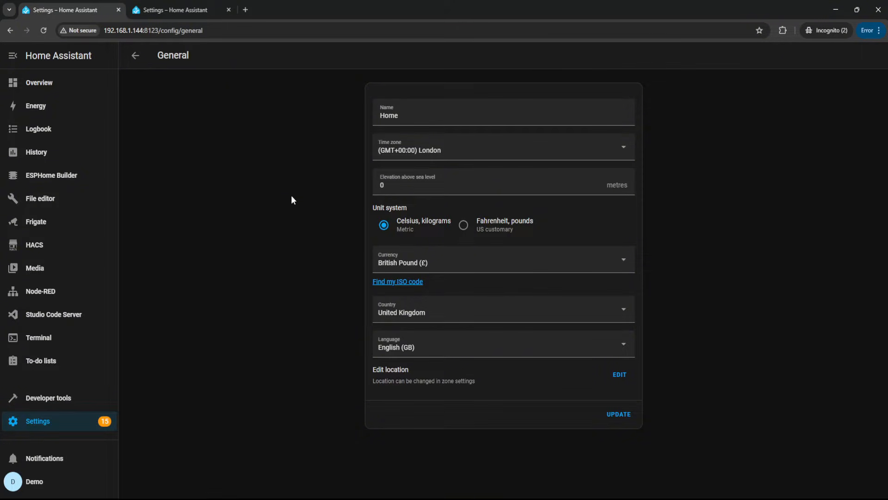
{"action": "left_click", "coordinate": [169, 11]}
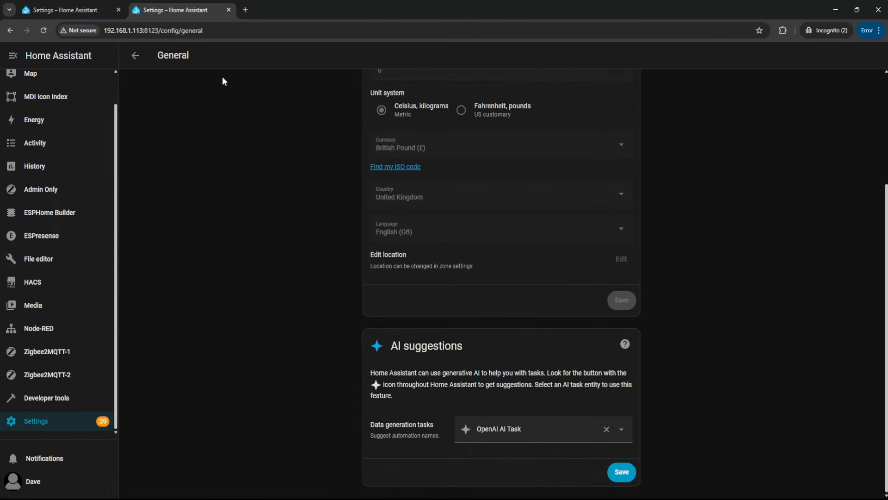
{"action": "left_click", "coordinate": [64, 11]}
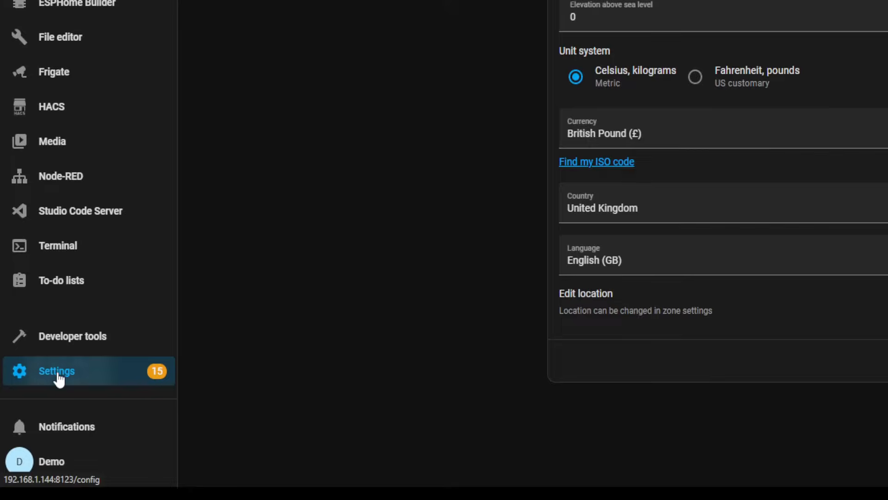
- Compare the installed and latest Home Assistant Core versions and start the update to 2025.9.1 without an automatic backup
{"action": "left_click", "coordinate": [59, 370]}
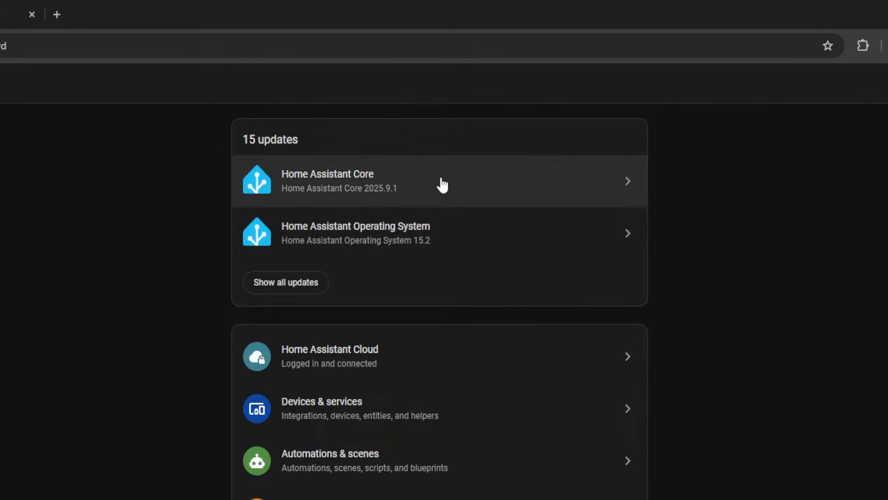
{"action": "left_click", "coordinate": [442, 185]}
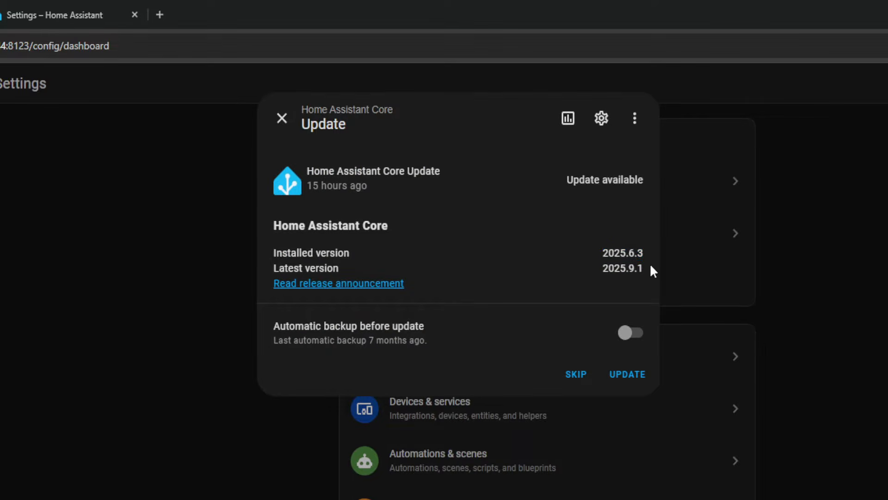
{"action": "left_click_drag", "start_coordinate": [648, 255], "coordinate": [566, 257]}
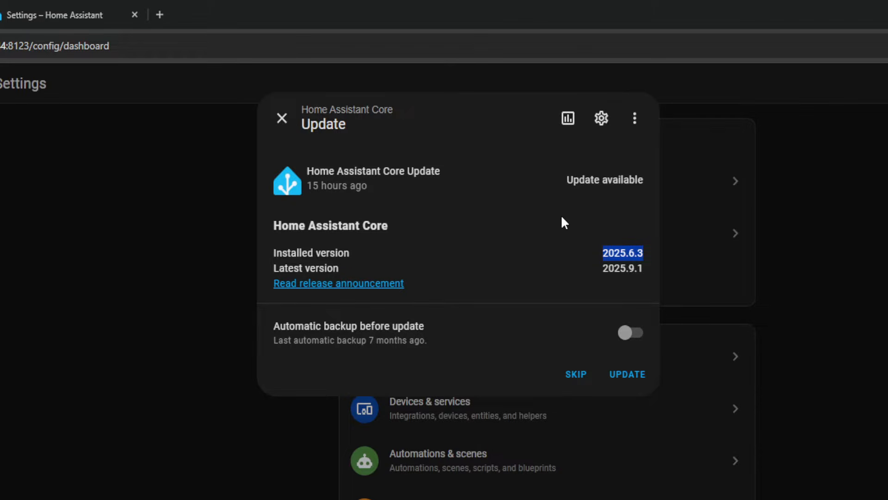
{"action": "left_click_drag", "start_coordinate": [646, 269], "coordinate": [592, 277]}
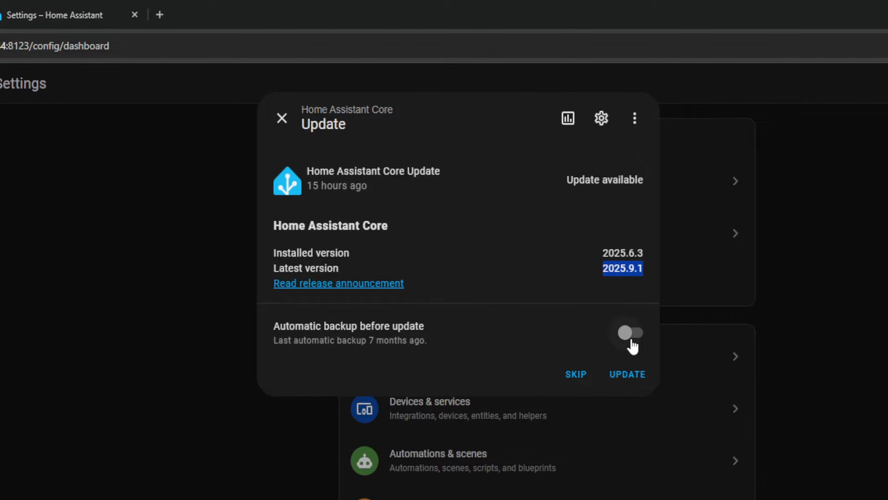
{"action": "left_click", "coordinate": [626, 383]}
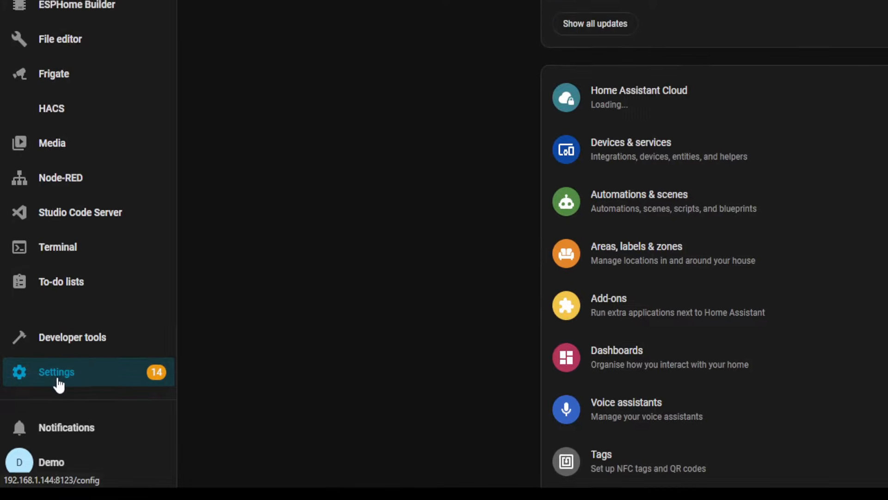
- Check the general system settings for the AI suggestions section and the entities available for data generation tasks
{"action": "left_click", "coordinate": [38, 425]}
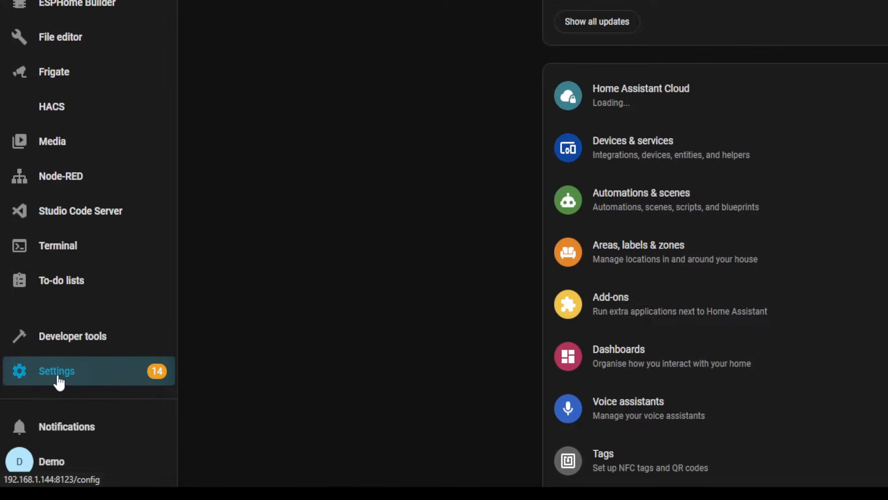
{"action": "key", "text": "Down"}
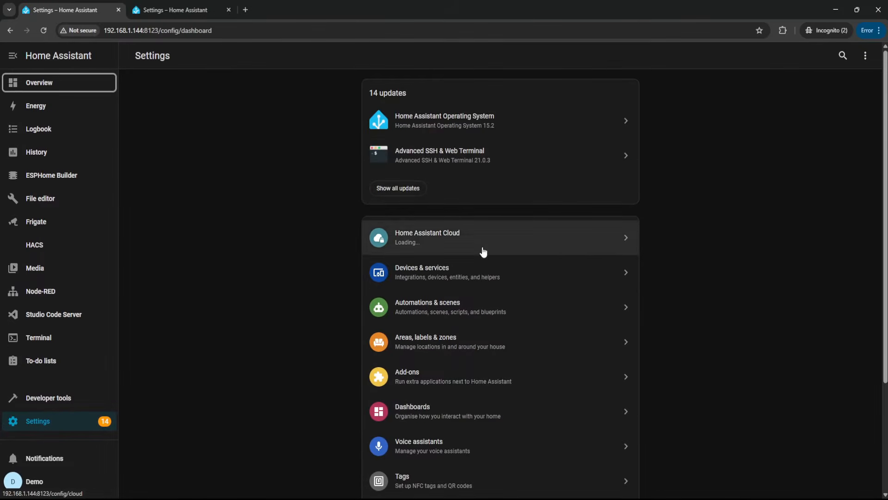
{"action": "scroll", "coordinate": [470, 404], "scroll_direction": "down", "scroll_amount": 1}
{"action": "scroll", "coordinate": [467, 417], "scroll_direction": "down", "scroll_amount": 2}
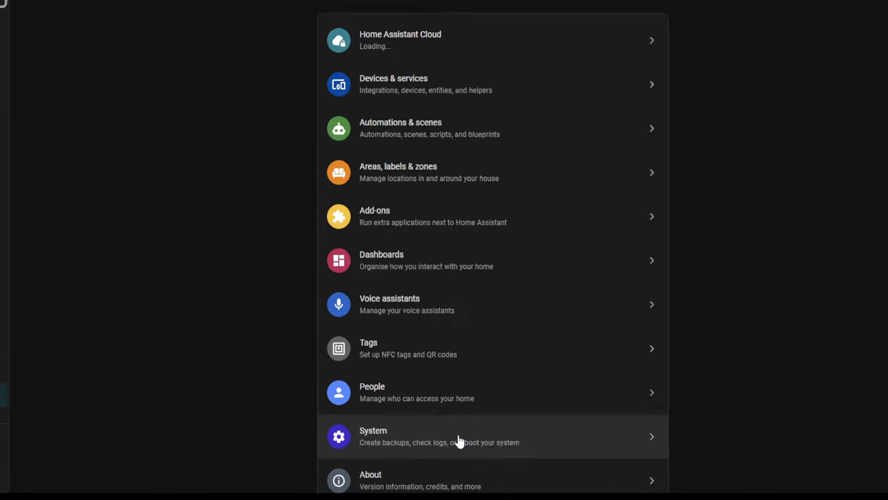
{"action": "left_click", "coordinate": [469, 439]}
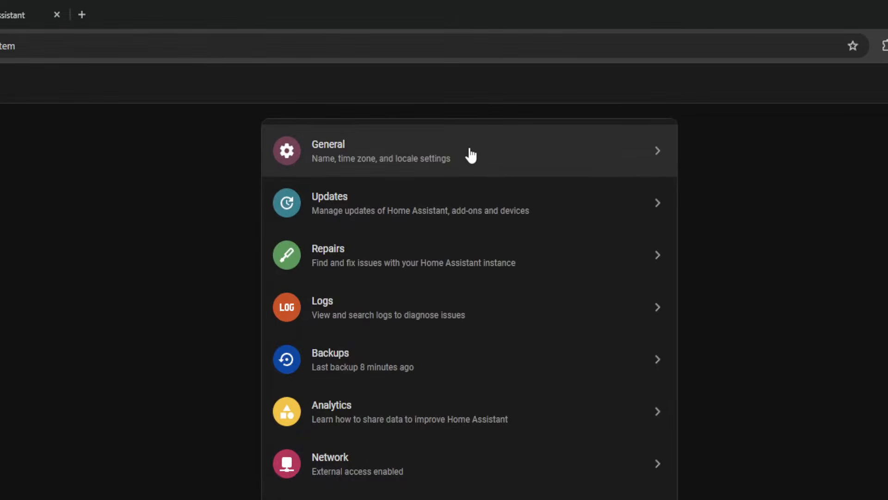
{"action": "left_click", "coordinate": [494, 104]}
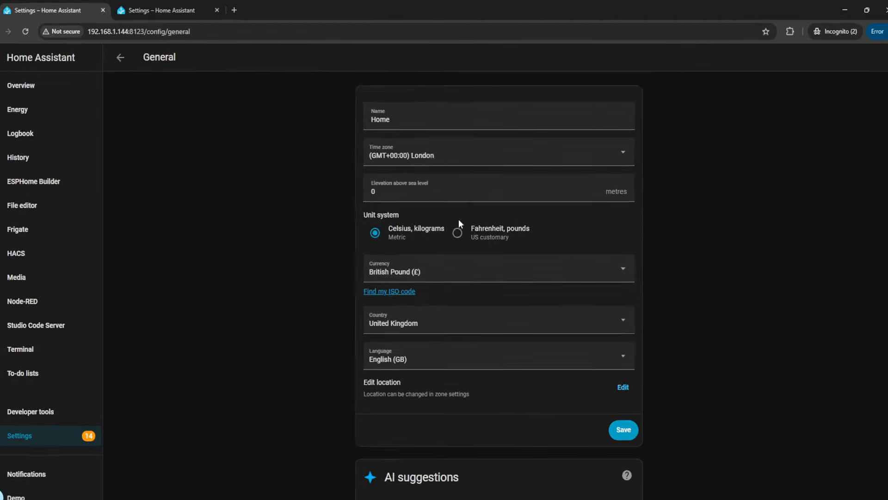
{"action": "scroll", "coordinate": [459, 220], "scroll_direction": "down", "scroll_amount": 3}
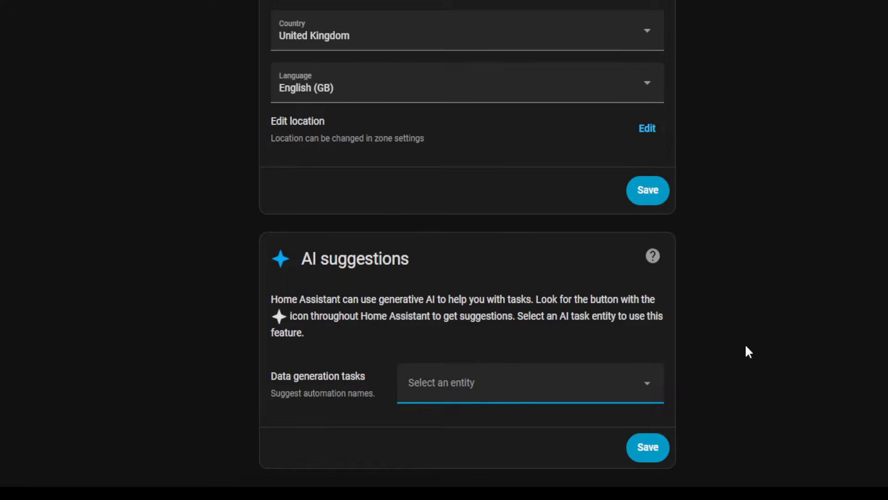
{"action": "left_click", "coordinate": [648, 389]}
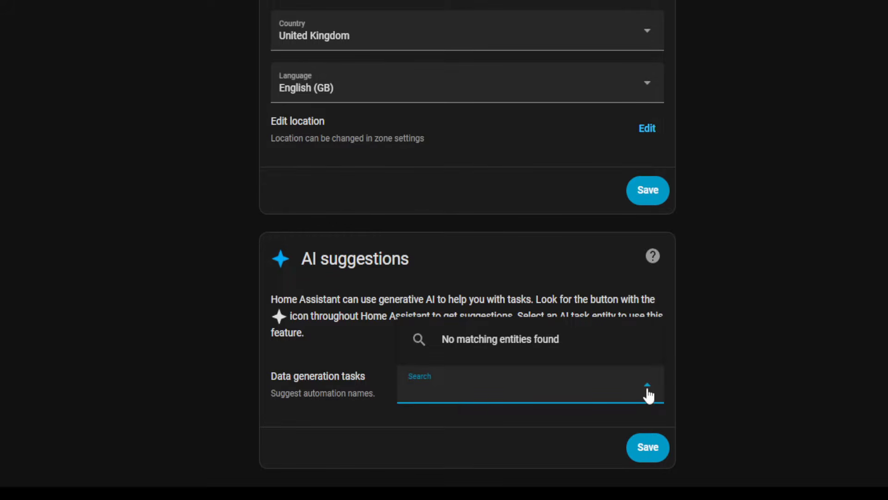
{"action": "left_click", "coordinate": [765, 393]}
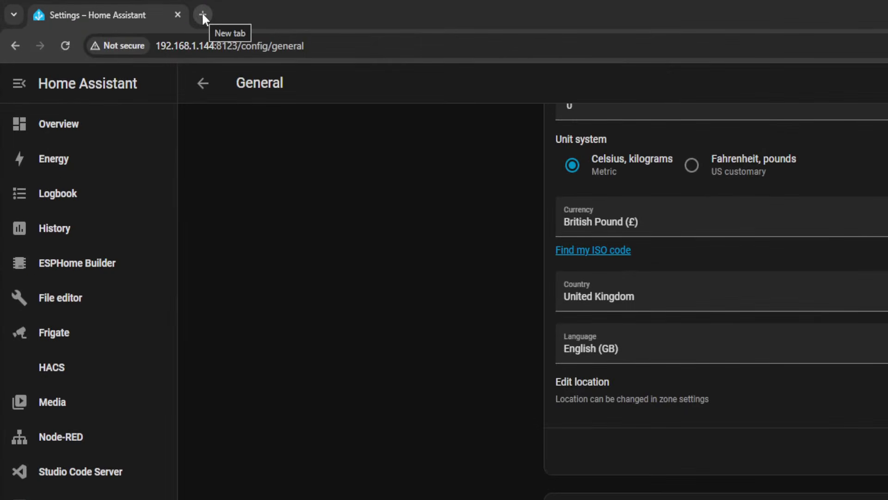
- Open platform.openai.com in a new browser tab and log in with a Google account
{"action": "left_click", "coordinate": [144, 11]}
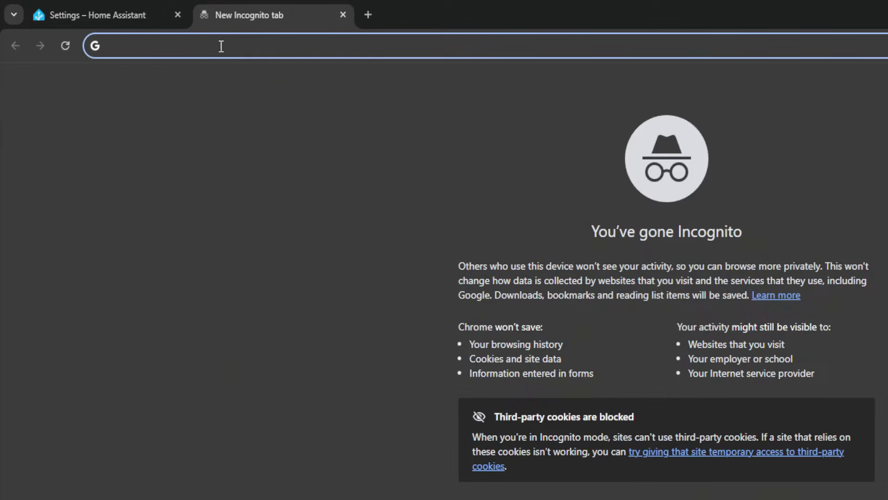
{"action": "type", "text": "https://platform.openai.com/"}
{"action": "key", "text": "Return"}
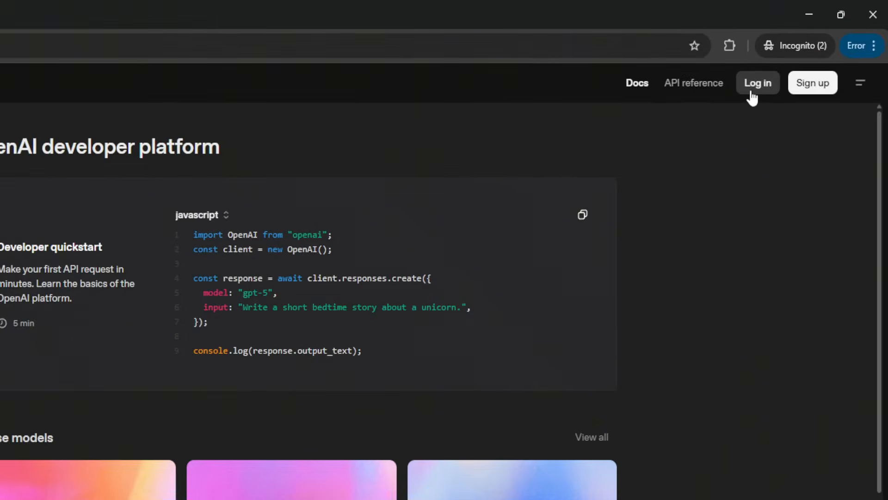
{"action": "left_click", "coordinate": [796, 59]}
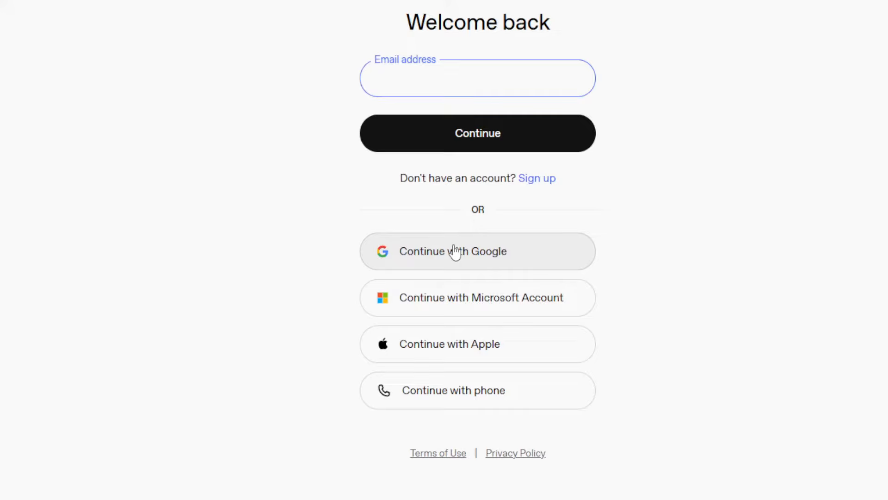
{"action": "left_click", "coordinate": [454, 250]}
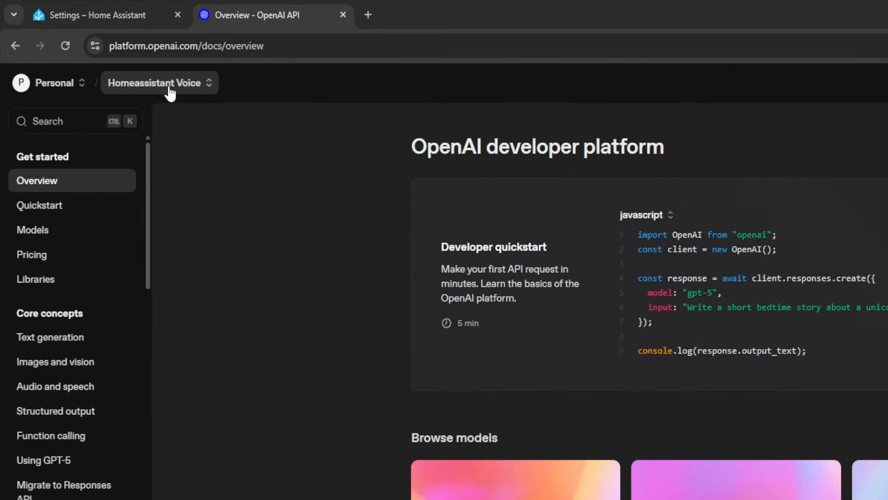
- Create an OpenAI project named Home Assistant - Demo and open the platform settings
{"action": "left_click", "coordinate": [120, 60]}
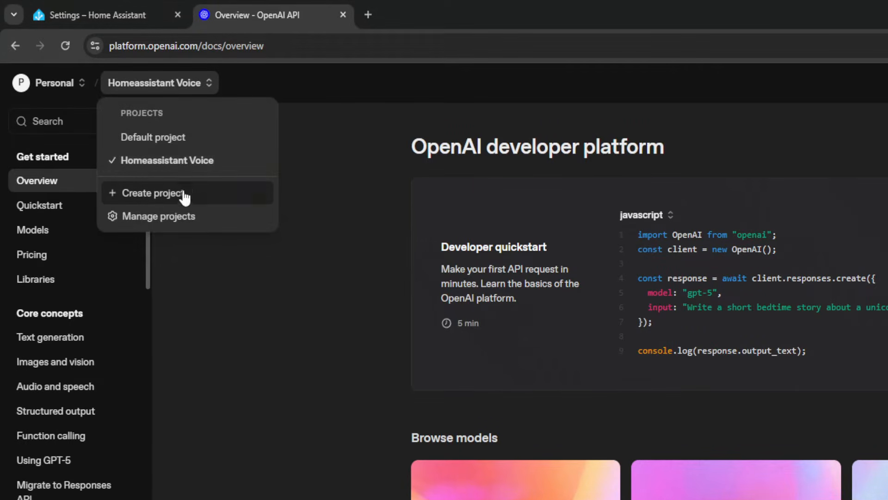
{"action": "left_click", "coordinate": [208, 202]}
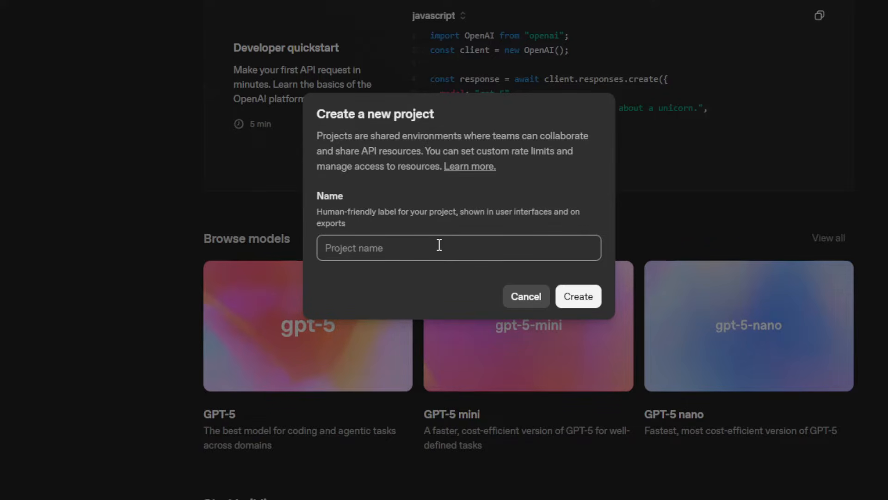
{"action": "type", "text": "Home Assistant - Demo"}
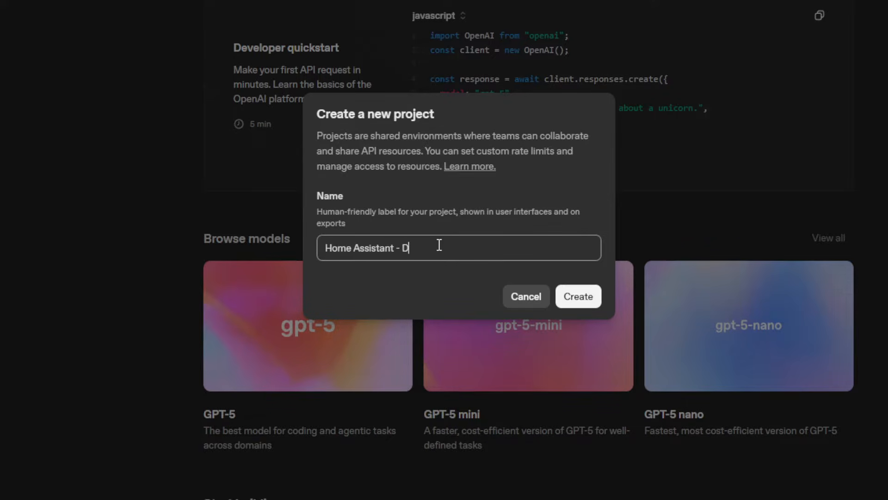
{"action": "left_click", "coordinate": [580, 301]}
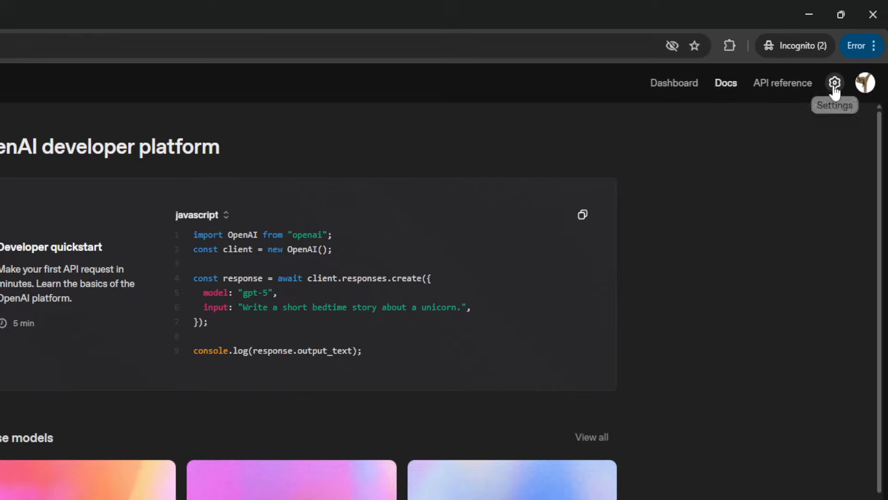
{"action": "left_click", "coordinate": [834, 88]}
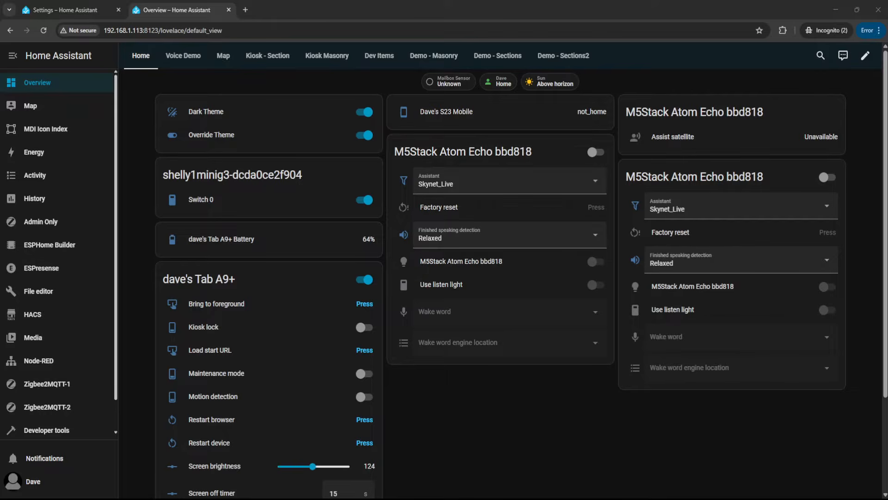
- Open the Home Assistant Core logs in the system settings and activate the log search
{"action": "scroll", "coordinate": [58, 416], "scroll_direction": "down", "scroll_amount": 1}
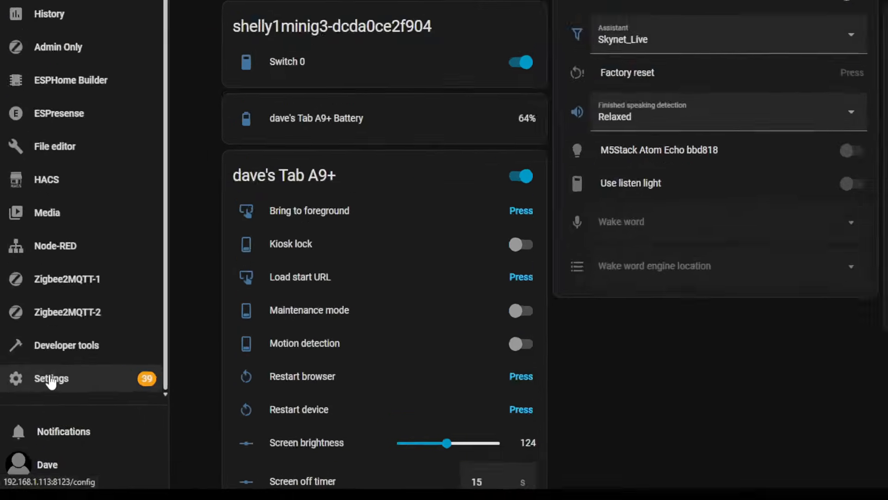
{"action": "left_click", "coordinate": [34, 422]}
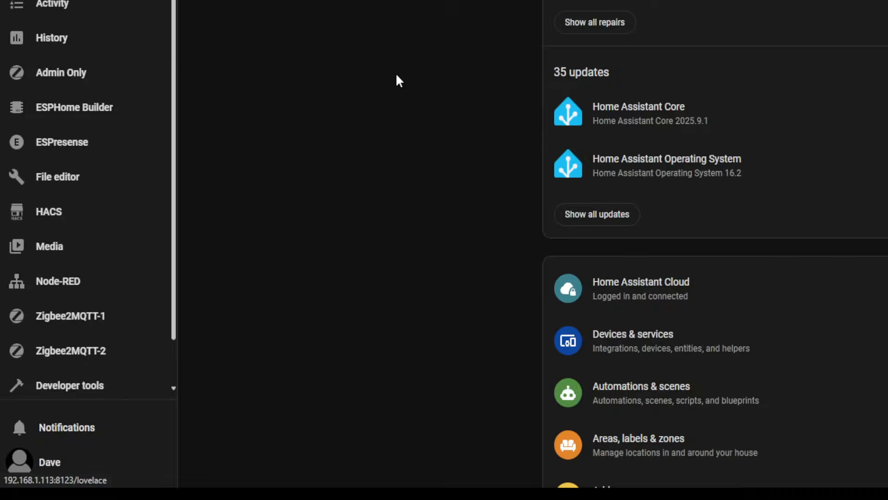
{"action": "scroll", "coordinate": [413, 272], "scroll_direction": "down", "scroll_amount": 5}
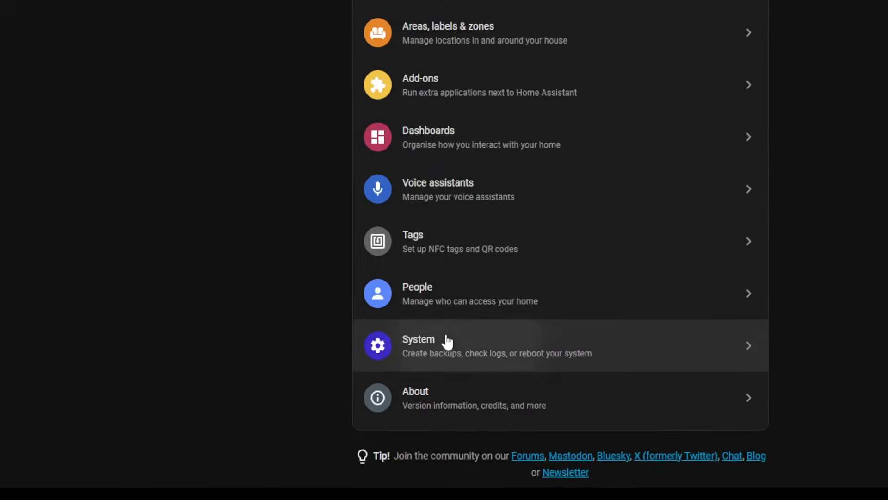
{"action": "left_click", "coordinate": [447, 342]}
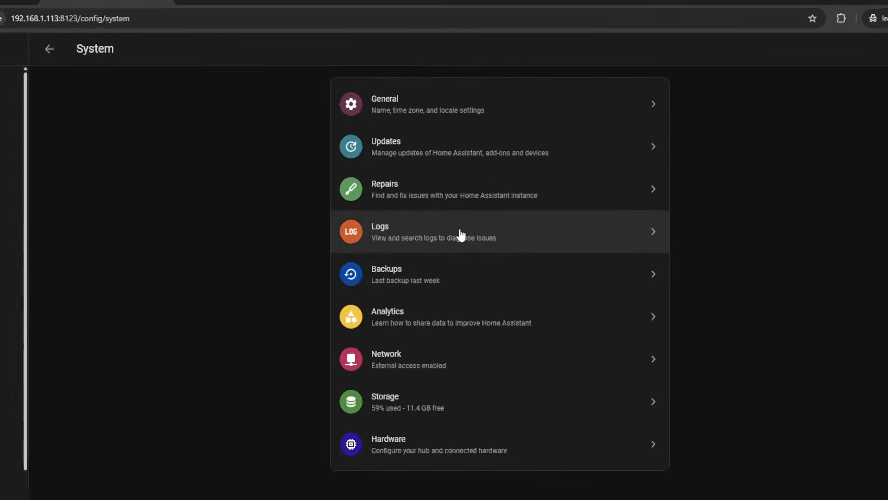
{"action": "left_click", "coordinate": [462, 234]}
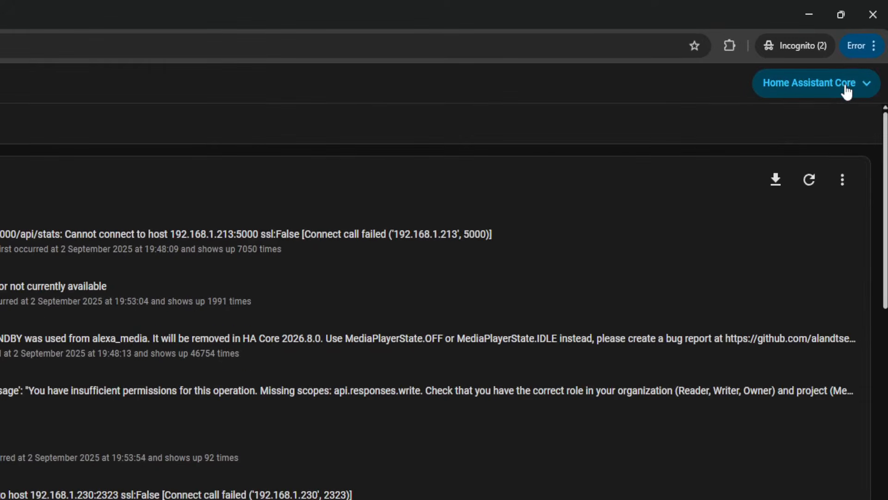
{"action": "left_click", "coordinate": [144, 78]}
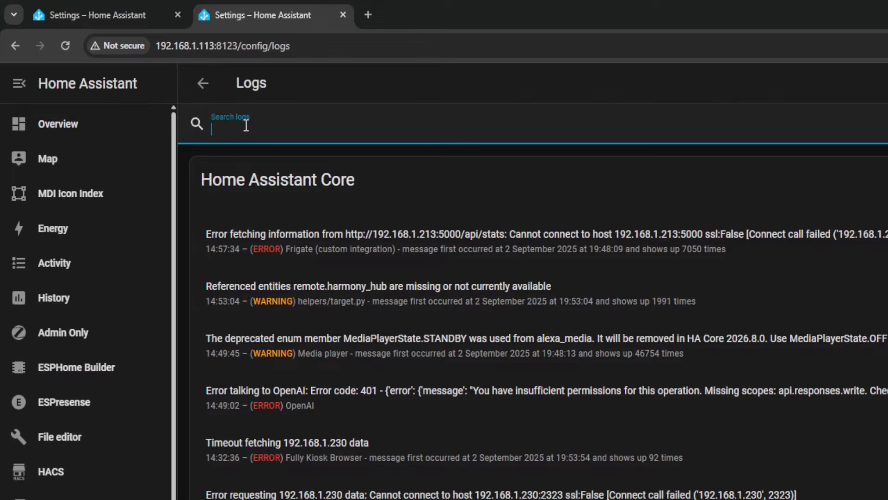
- Open the OpenAI organization's billing overview and check the form for adding credit, closing it without adding funds
{"action": "type", "text": "openai.com/settings/organization/general"}
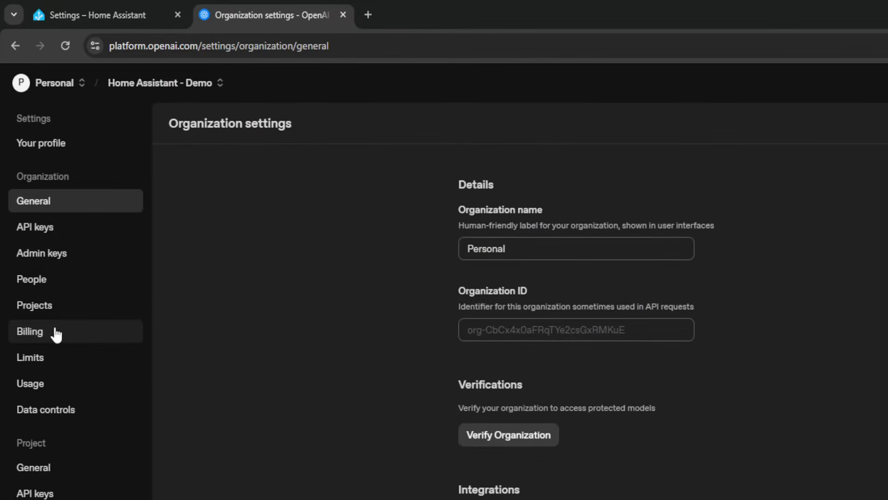
{"action": "left_click", "coordinate": [55, 332]}
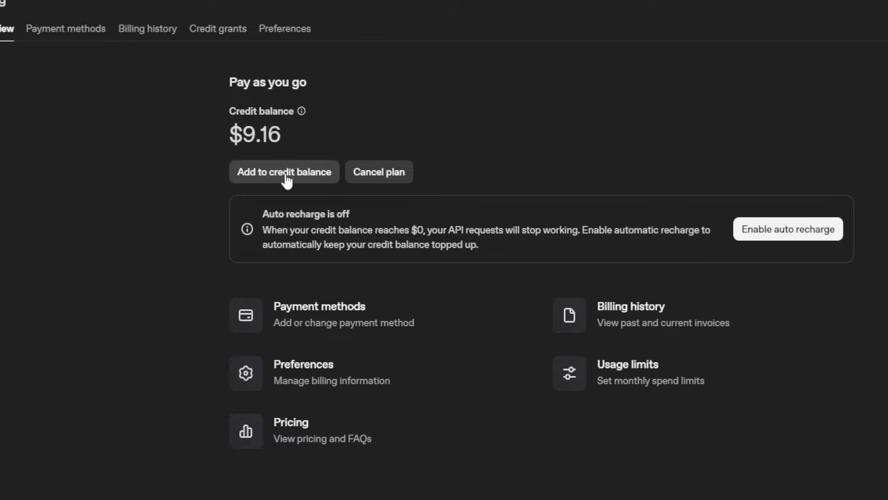
{"action": "left_click", "coordinate": [309, 177]}
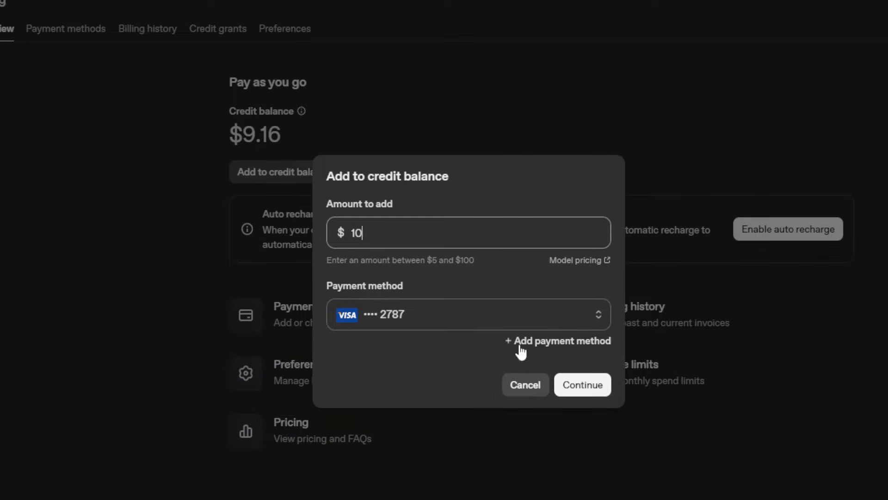
{"action": "left_click", "coordinate": [522, 386]}
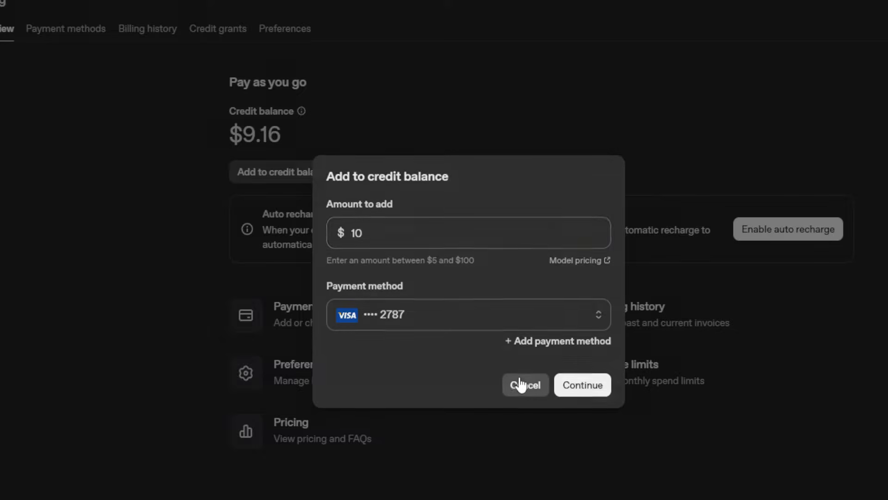
- Review the auto recharge settings for balance threshold, top-up amount and monthly limit, closing them without saving
{"action": "left_click", "coordinate": [803, 233]}
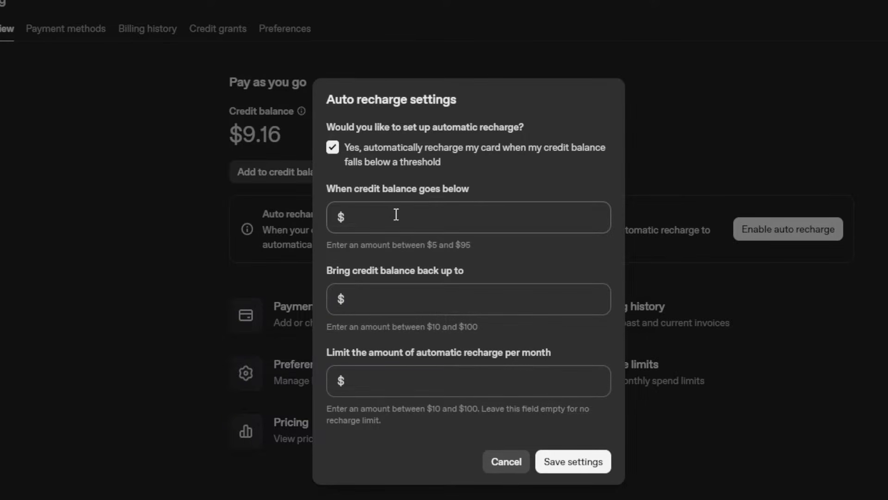
{"action": "left_click", "coordinate": [390, 304]}
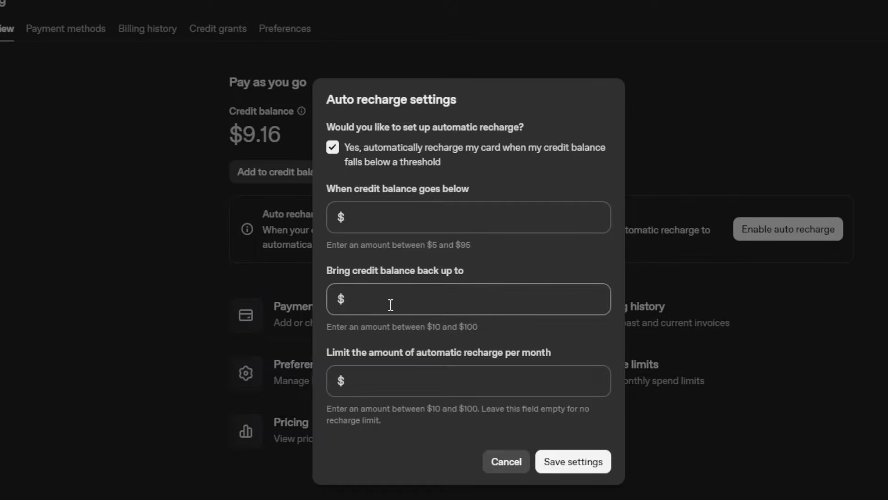
{"action": "left_click", "coordinate": [392, 375]}
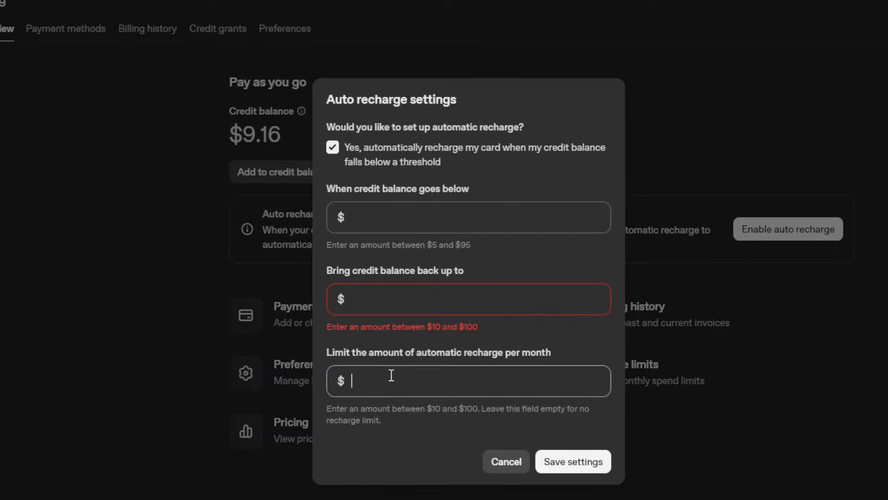
{"action": "left_click", "coordinate": [505, 462]}
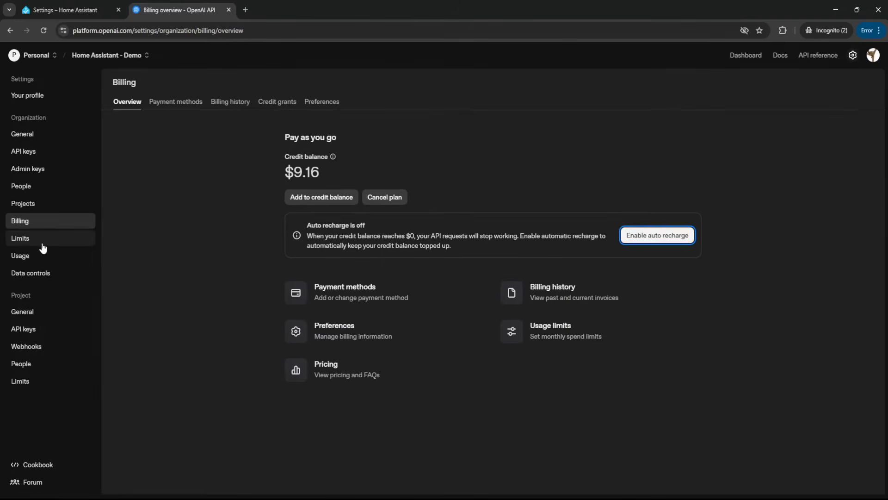
- Open the organization limits and check the fields for a new budget alert, closing the form without adding one
{"action": "left_click", "coordinate": [39, 239]}
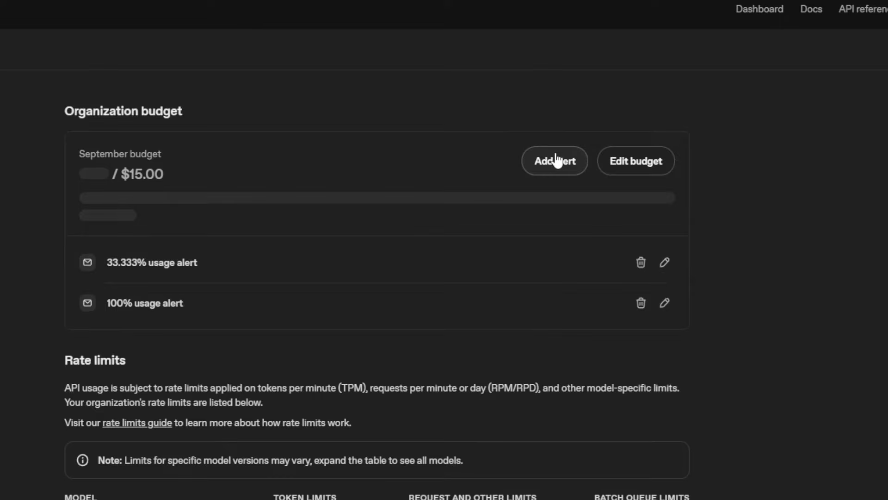
{"action": "left_click", "coordinate": [557, 159]}
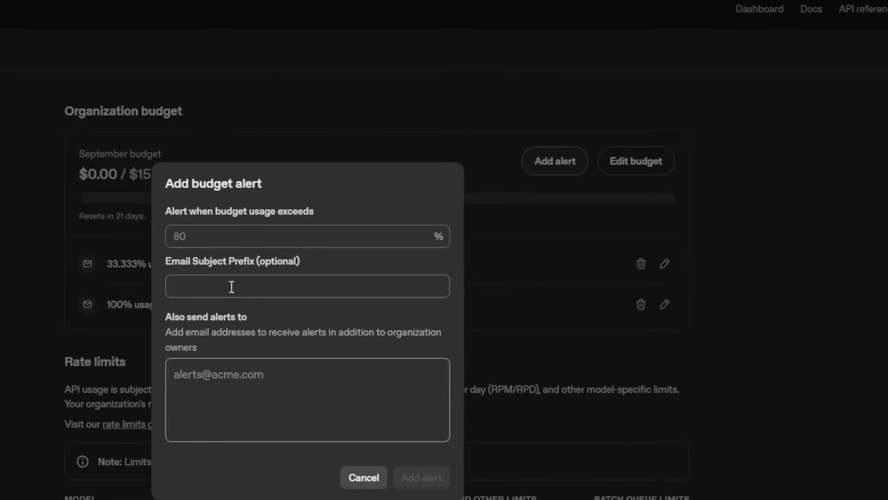
{"action": "left_click", "coordinate": [245, 395]}
{"action": "left_click", "coordinate": [364, 480]}
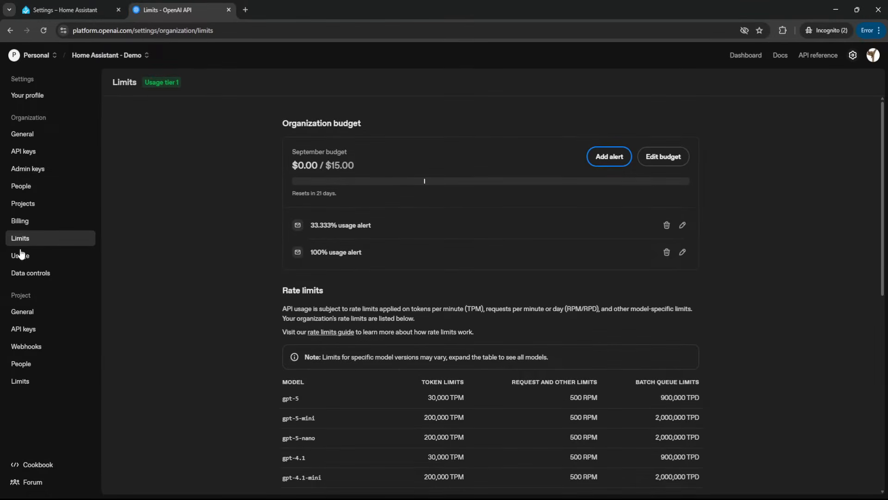
- Expand the rate limits table to show all models and copy the model name gpt-5-mini
{"action": "scroll", "coordinate": [408, 317], "scroll_direction": "down", "scroll_amount": 4}
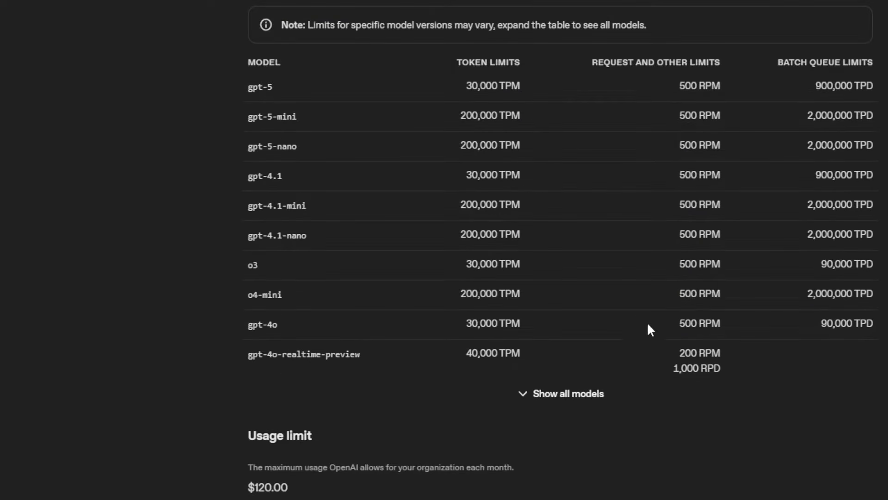
{"action": "left_click", "coordinate": [563, 400]}
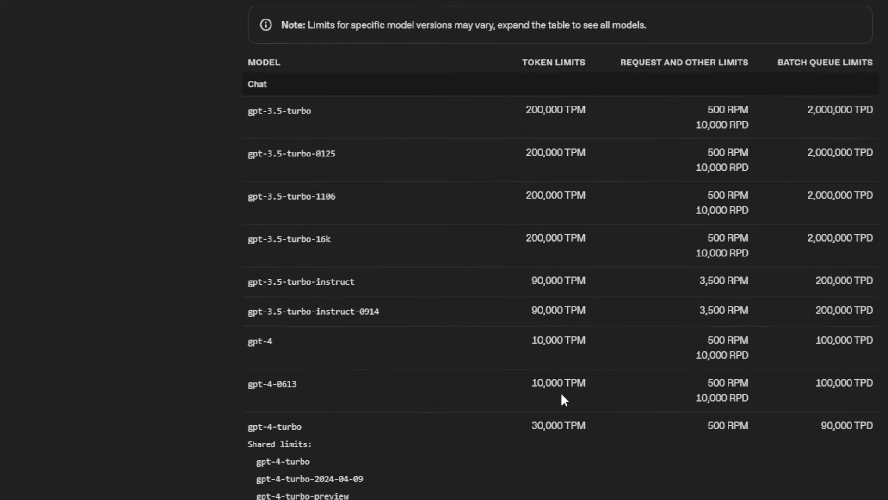
{"action": "scroll", "coordinate": [460, 290], "scroll_direction": "down", "scroll_amount": 20}
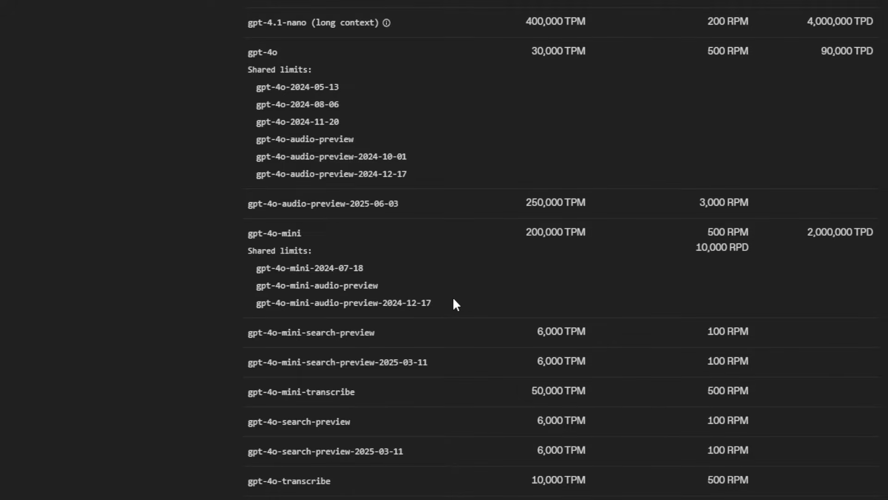
{"action": "scroll", "coordinate": [456, 304], "scroll_direction": "down", "scroll_amount": 5}
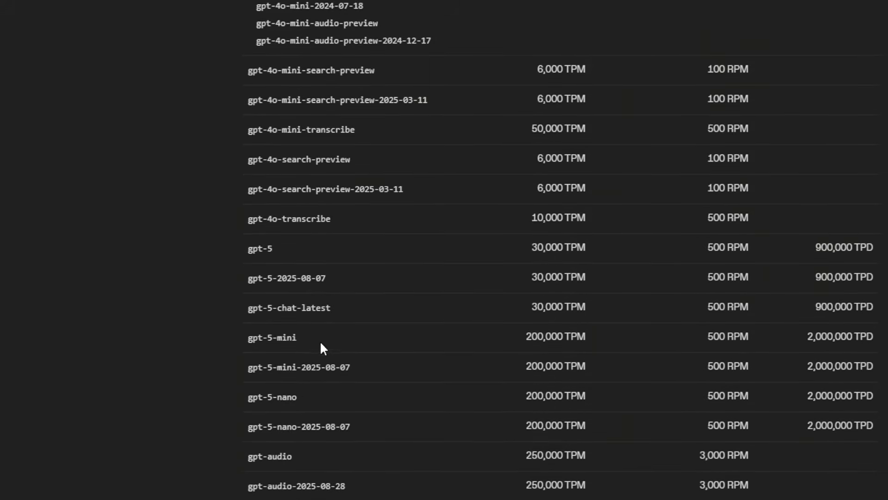
{"action": "left_click_drag", "start_coordinate": [321, 344], "coordinate": [247, 341]}
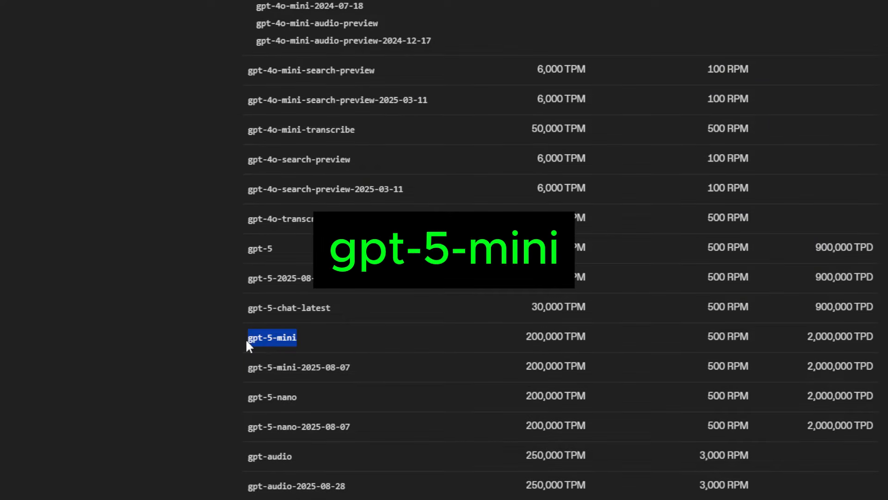
{"action": "right_click", "coordinate": [263, 344]}
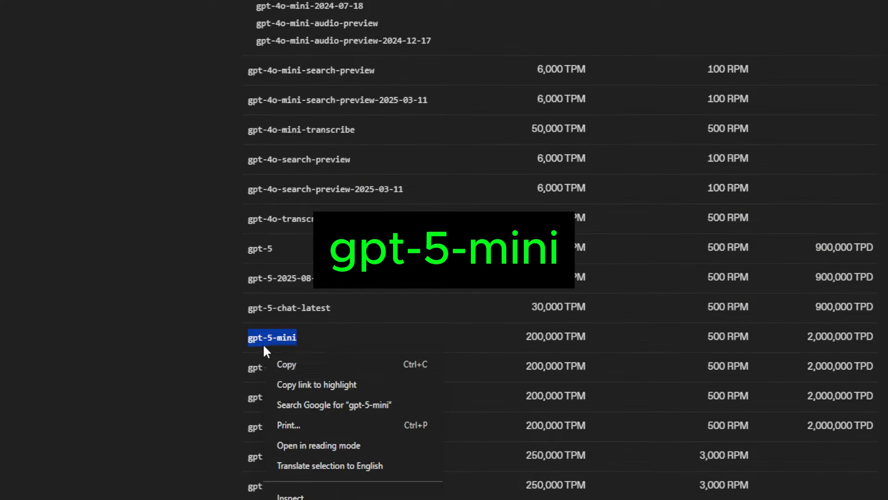
{"action": "left_click", "coordinate": [303, 366]}
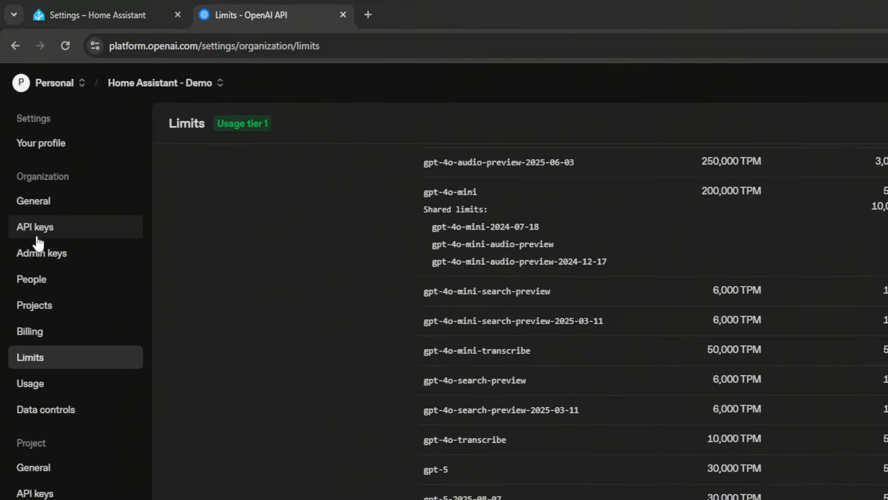
- Create a secret API key named Home Assistant - Demo for the Home Assistant - Demo project with All permissions and copy the key
{"action": "left_click", "coordinate": [43, 234]}
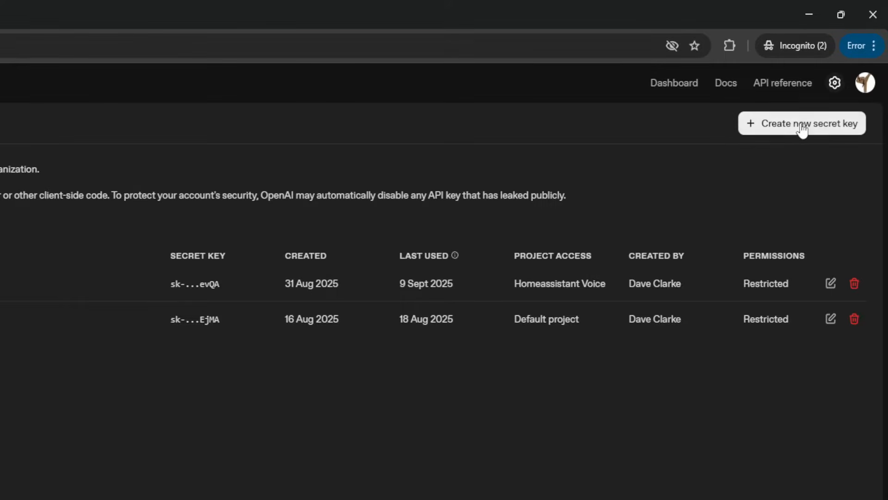
{"action": "left_click", "coordinate": [801, 130]}
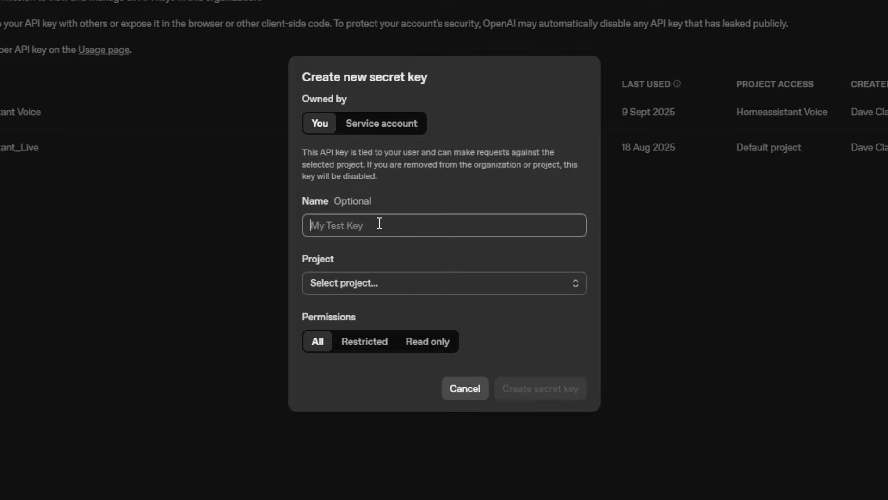
{"action": "key", "text": "ctrl+v"}
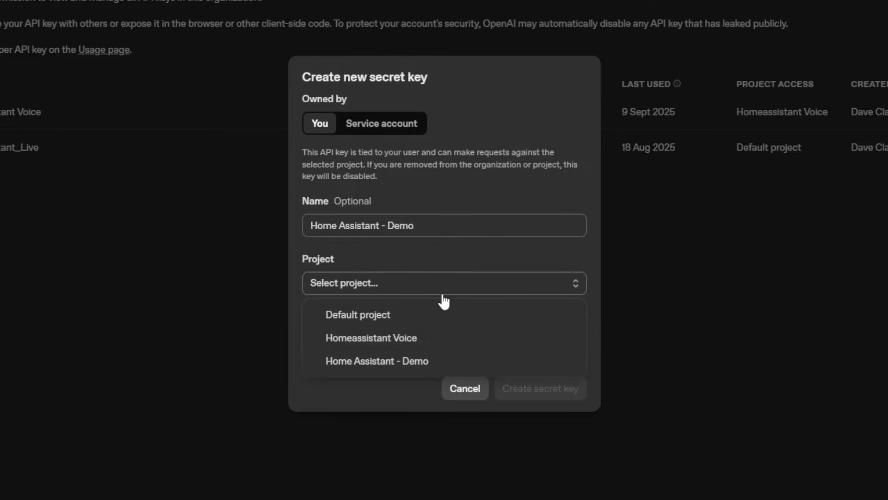
{"action": "left_click", "coordinate": [415, 365]}
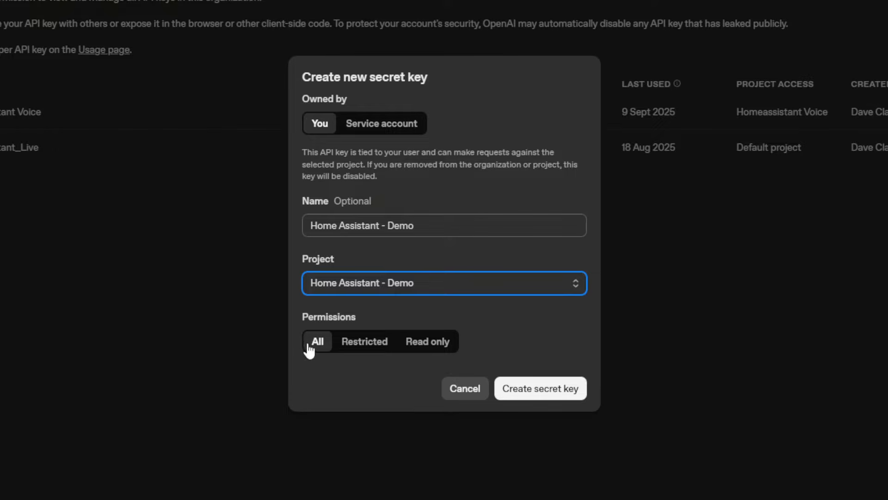
{"action": "left_click", "coordinate": [544, 402]}
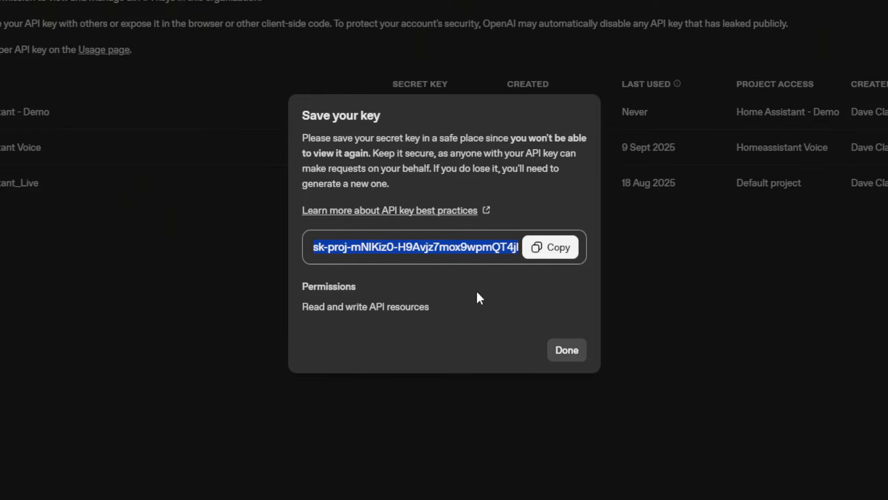
{"action": "left_click", "coordinate": [542, 249]}
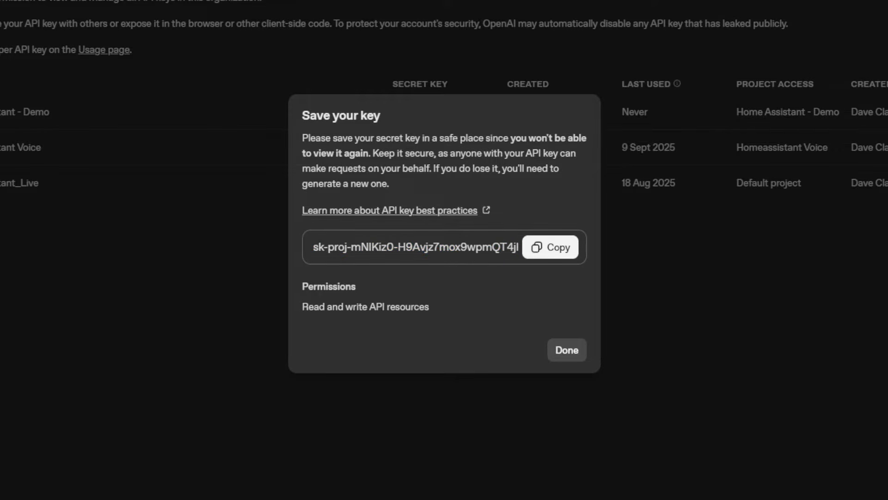
{"action": "left_click", "coordinate": [568, 353]}
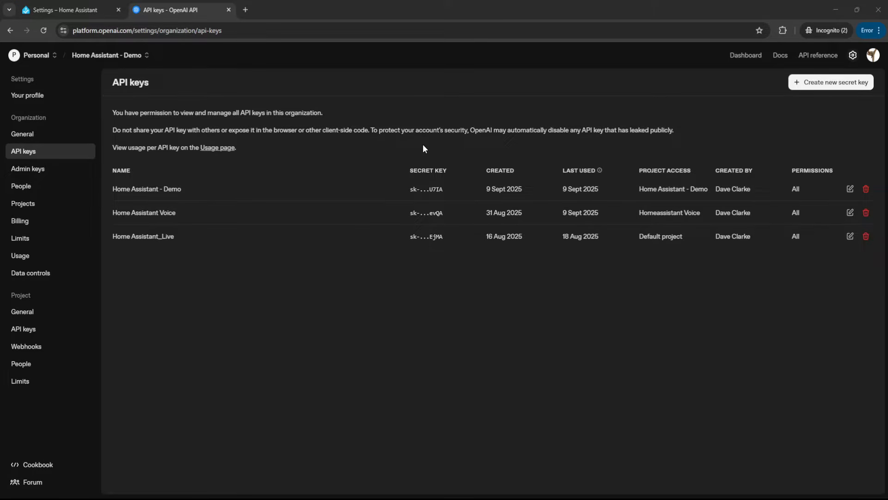
- Switch to the Home Assistant logs and examine the details of the OpenAI and ai_task.generate_data errors
{"action": "left_click", "coordinate": [80, 10]}
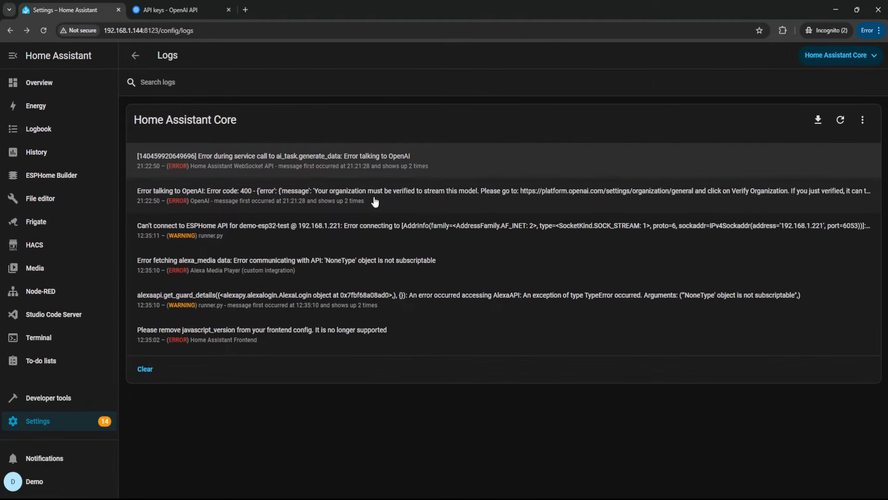
{"action": "left_click", "coordinate": [374, 199]}
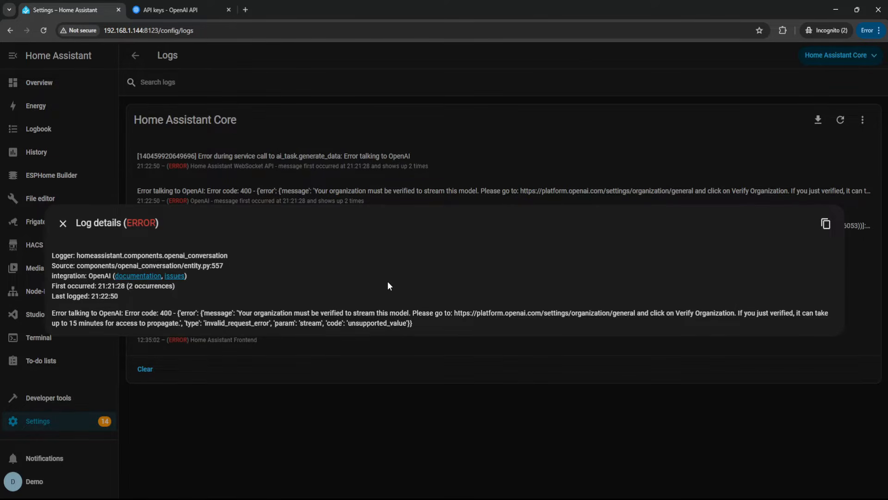
{"action": "left_click", "coordinate": [63, 223]}
{"action": "left_click", "coordinate": [285, 156]}
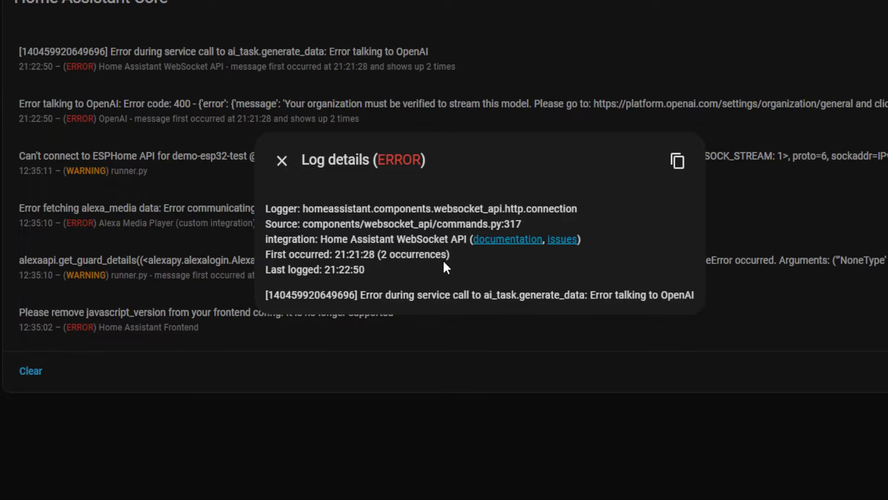
{"action": "left_click", "coordinate": [282, 162]}
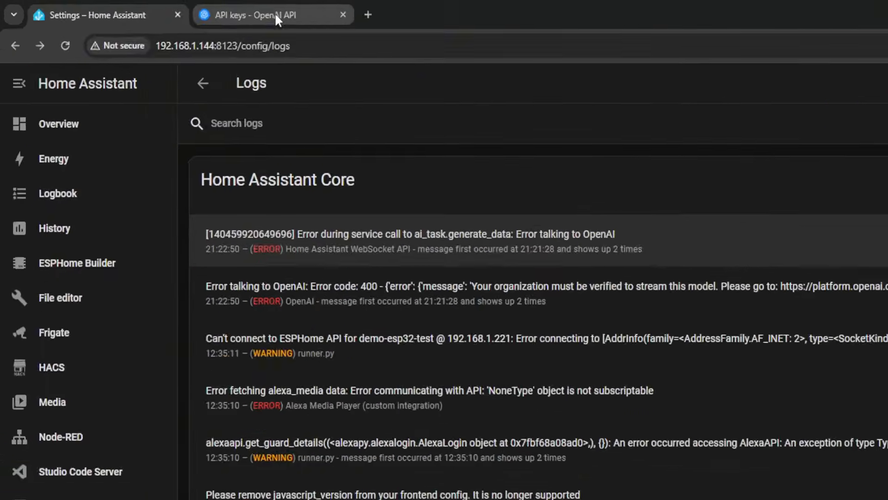
- Switch to the OpenAI platform, open the organization's general settings, and begin the Persona identity check, consenting to biometric processing
{"action": "left_click", "coordinate": [192, 6]}
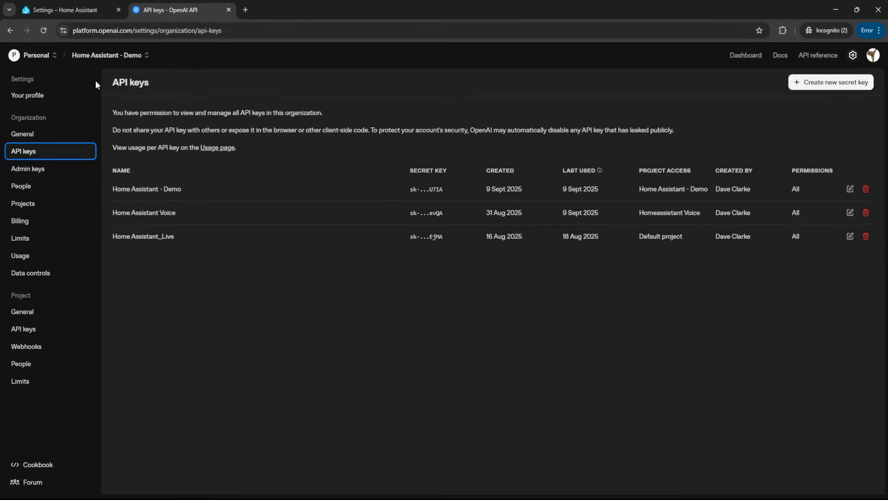
{"action": "left_click", "coordinate": [38, 133]}
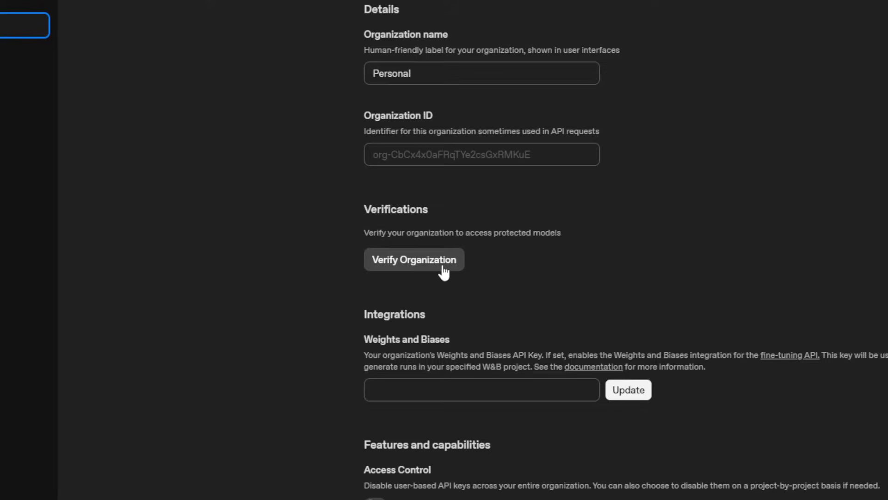
{"action": "left_click", "coordinate": [439, 259]}
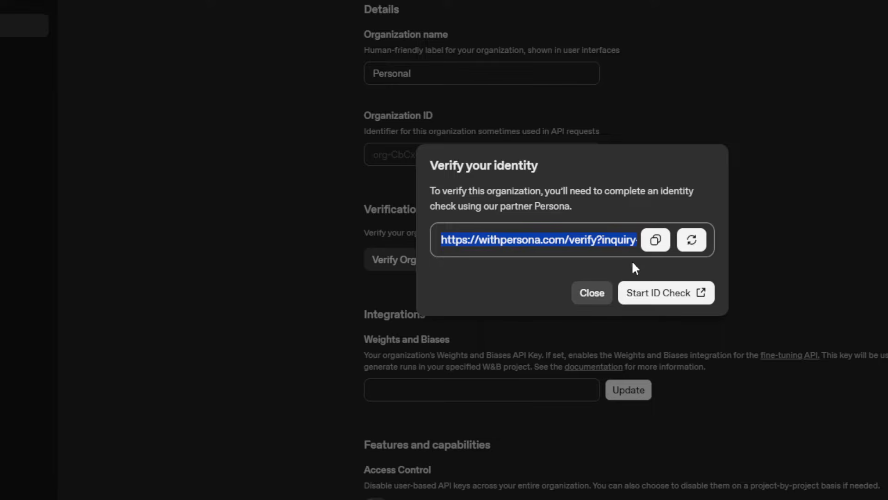
{"action": "left_click", "coordinate": [674, 298]}
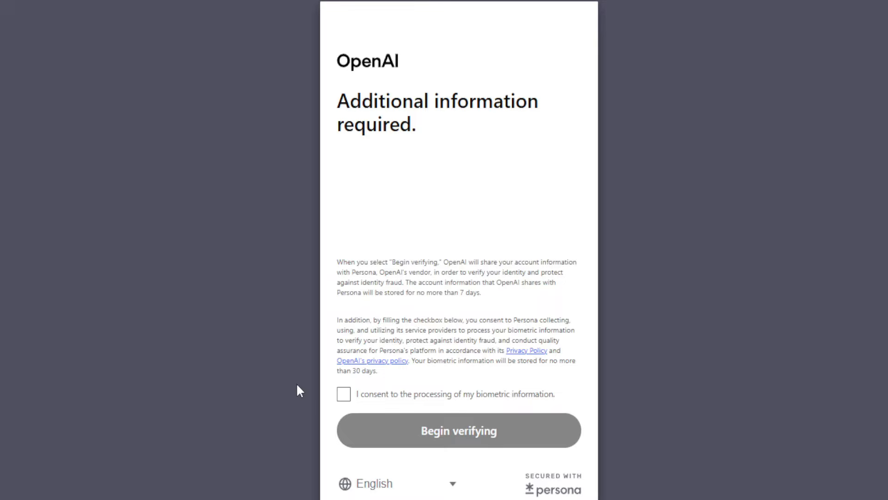
{"action": "left_click", "coordinate": [342, 399]}
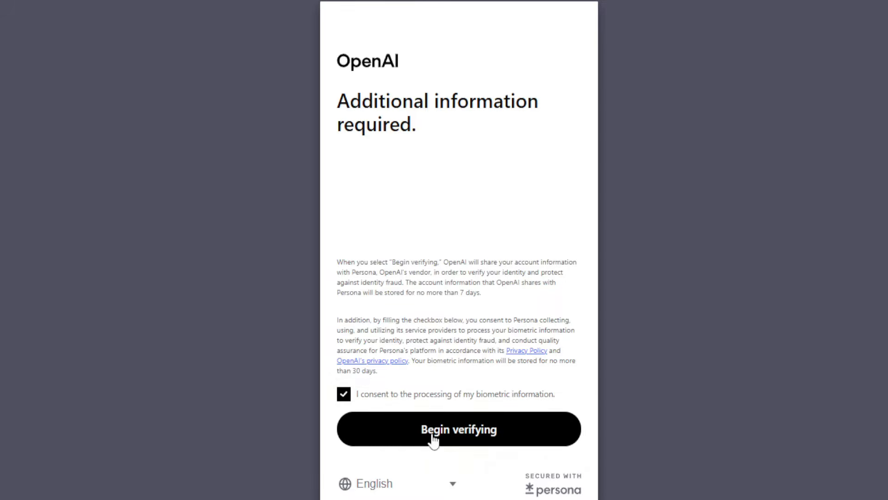
{"action": "left_click", "coordinate": [391, 434]}
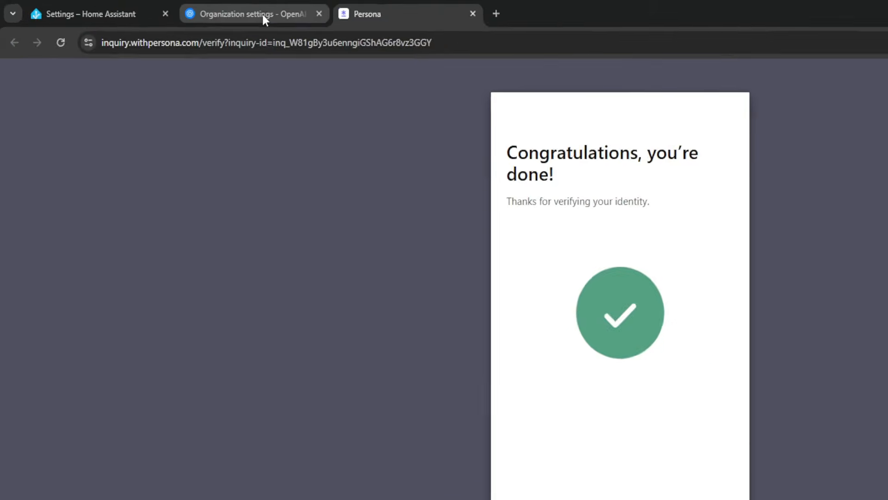
- Return to the OpenAI organization settings, save them after the identity check, and reopen them to check the verification status
{"action": "left_click", "coordinate": [263, 13]}
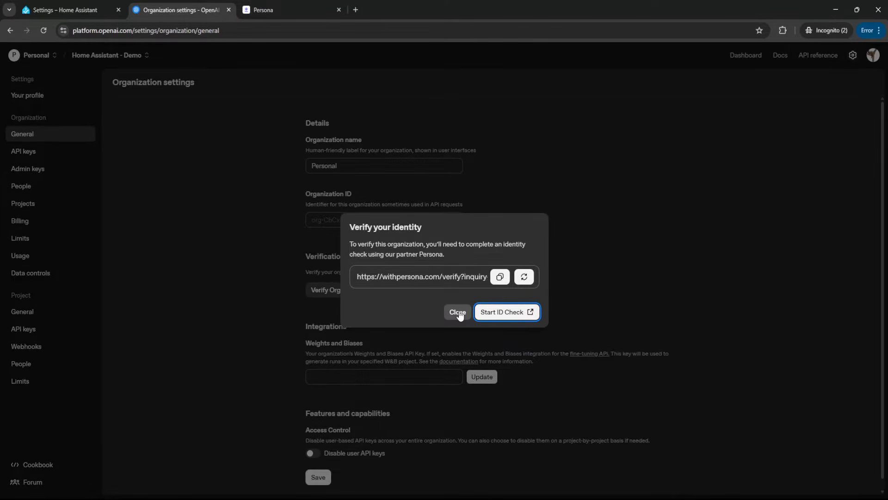
{"action": "left_click", "coordinate": [457, 313]}
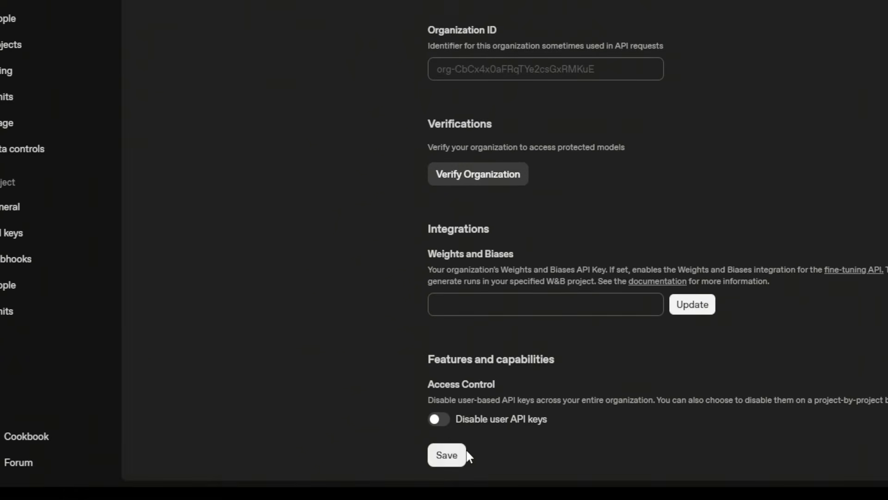
{"action": "left_click", "coordinate": [445, 457]}
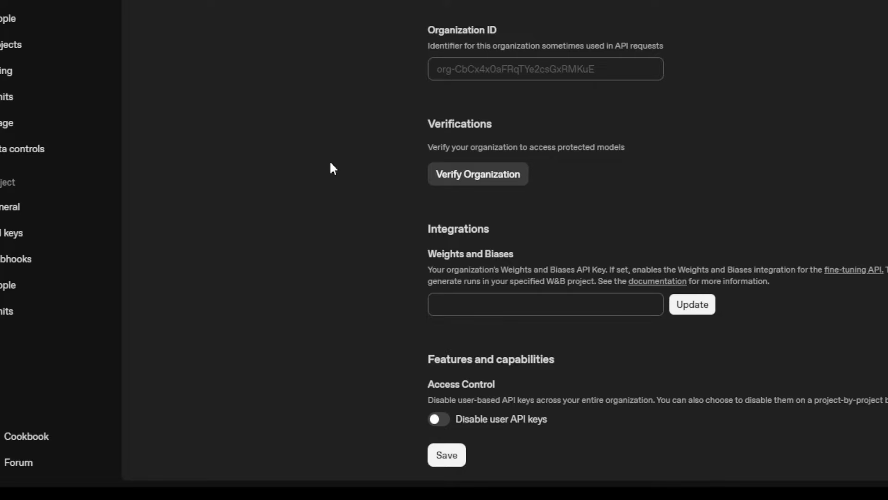
{"action": "left_click", "coordinate": [35, 151]}
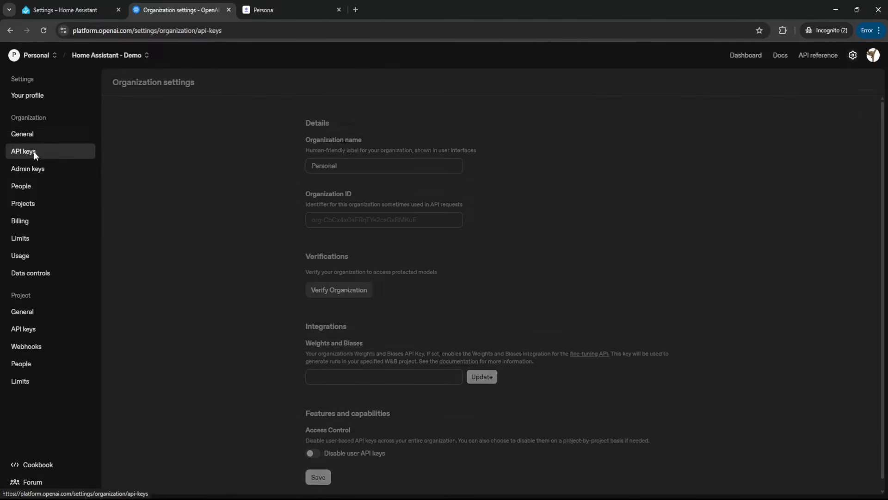
{"action": "left_click", "coordinate": [26, 135]}
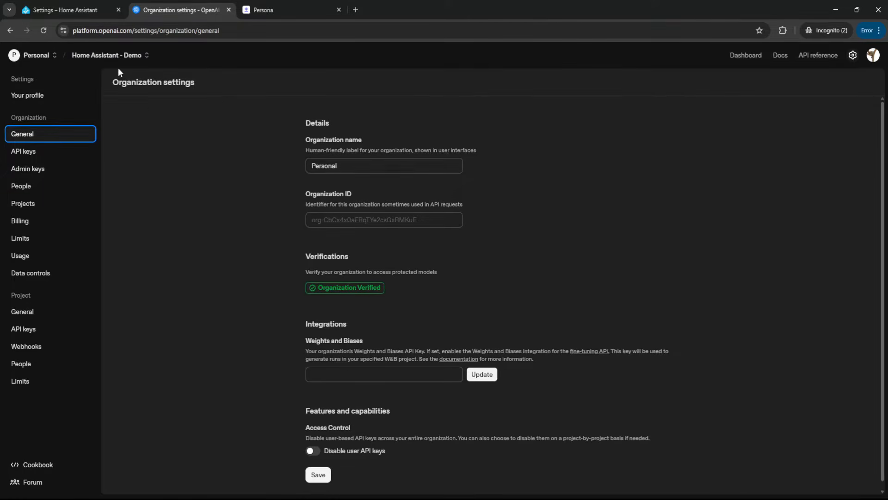
- Switch to Home Assistant and start adding the OpenAI integration under devices and services
{"action": "left_click", "coordinate": [65, 9]}
{"action": "left_click", "coordinate": [264, 193]}
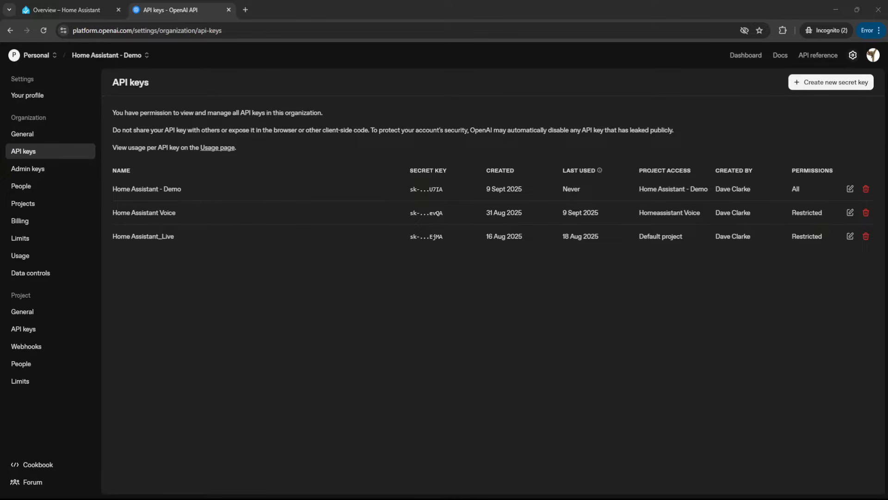
{"action": "left_click", "coordinate": [68, 9]}
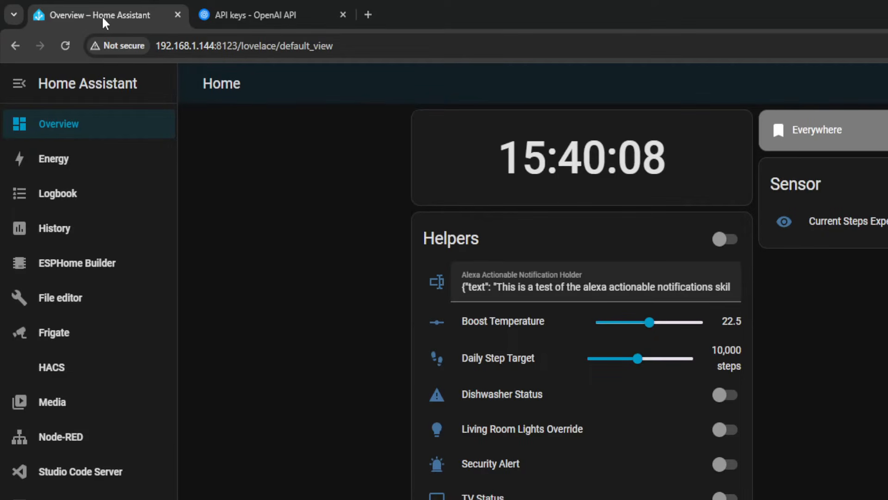
{"action": "key", "text": "Down"}
{"action": "key", "text": "Down"}
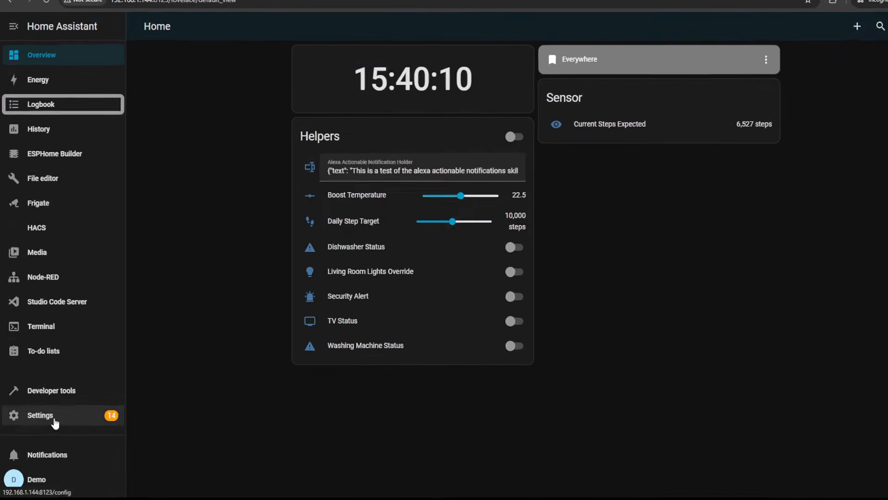
{"action": "left_click", "coordinate": [52, 424]}
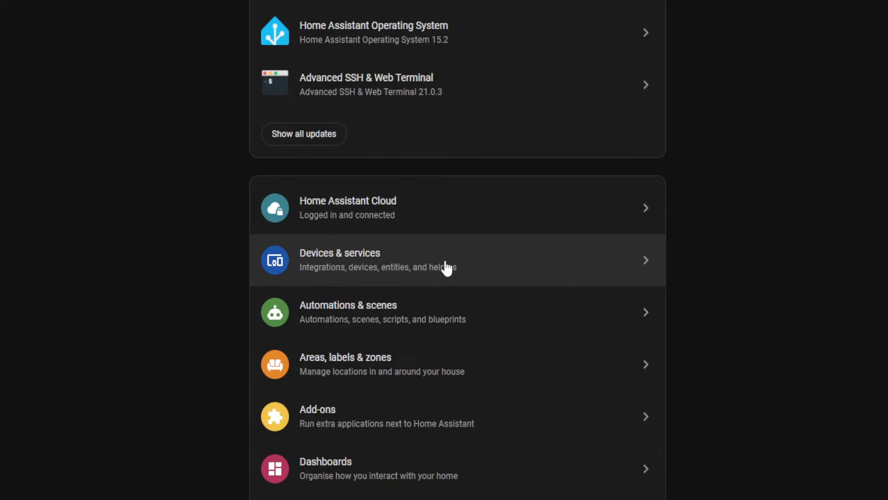
{"action": "left_click", "coordinate": [492, 277]}
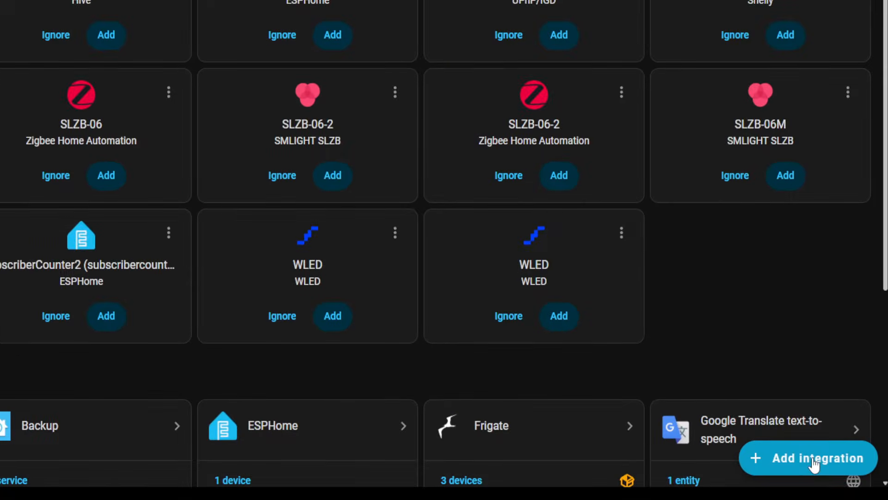
{"action": "left_click", "coordinate": [840, 483]}
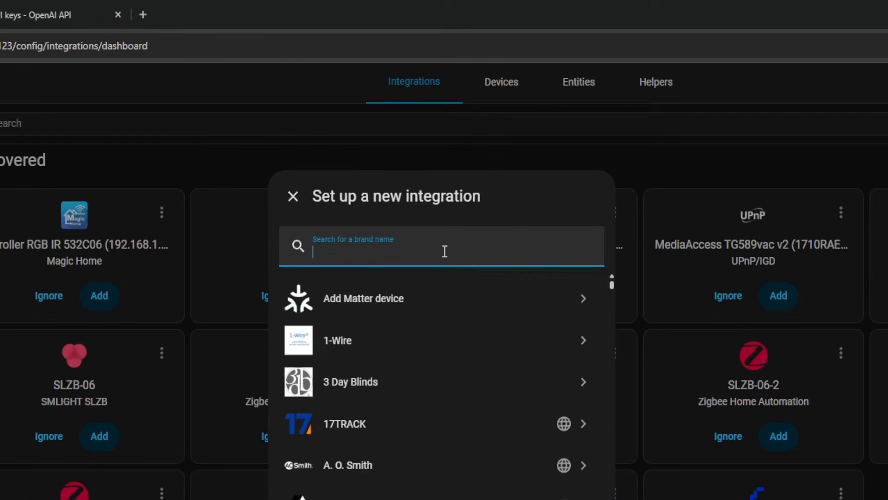
{"action": "type", "text": "openai"}
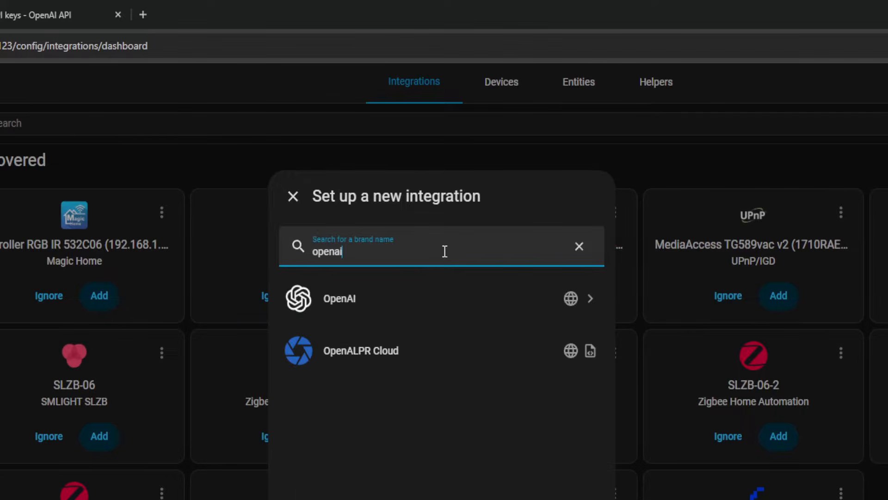
{"action": "left_click", "coordinate": [393, 307]}
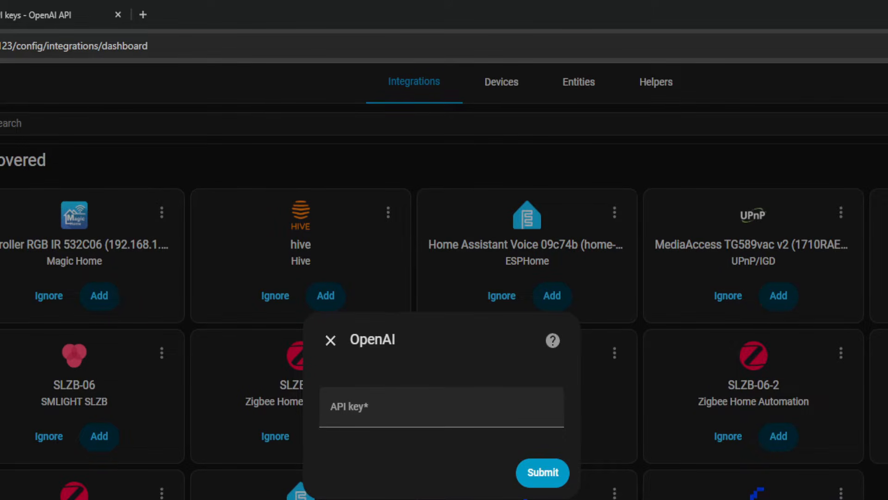
- Paste the API key into the OpenAI integration setup, submit it, and finish without assigning areas to the created devices
{"action": "left_click", "coordinate": [374, 406]}
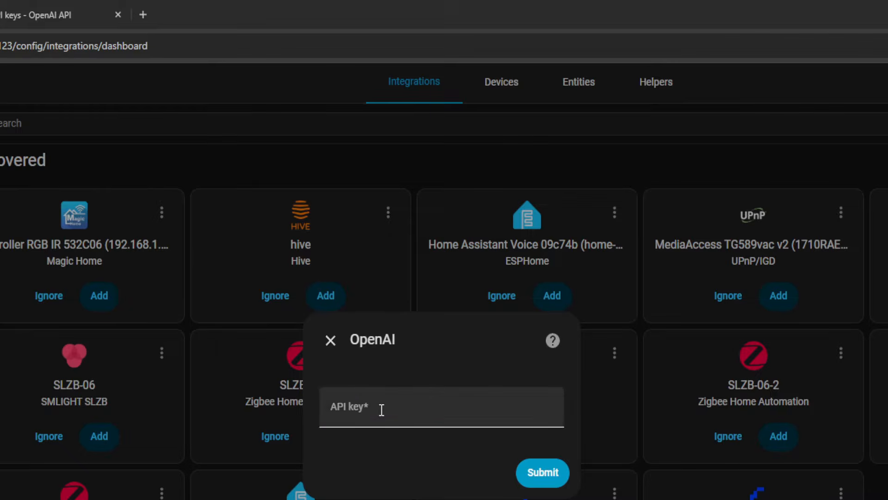
{"action": "key", "text": "ctrl+v"}
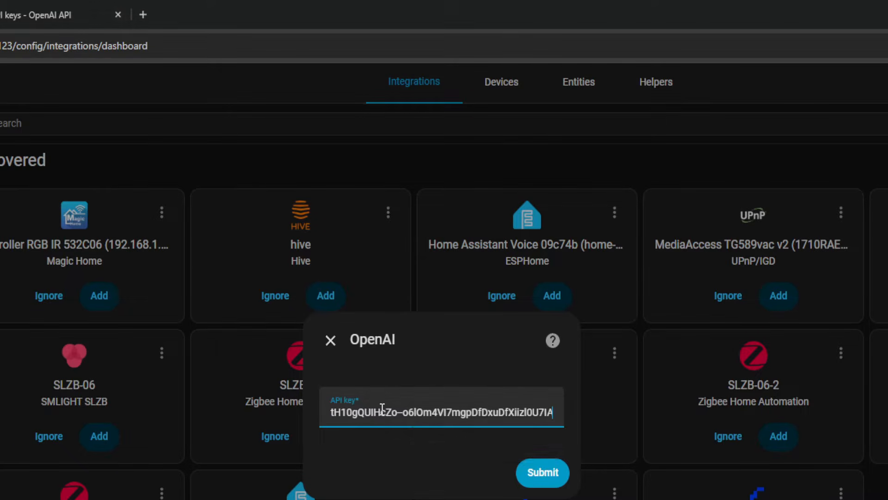
{"action": "left_click", "coordinate": [543, 474]}
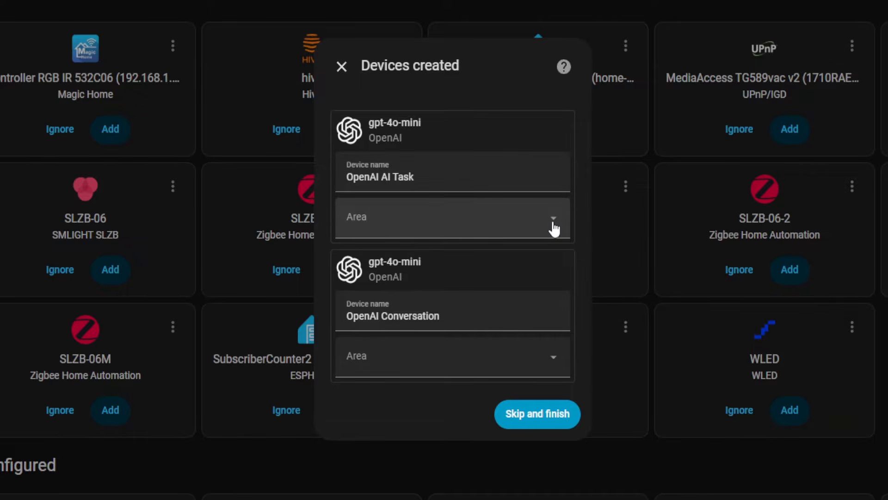
{"action": "left_click", "coordinate": [551, 415]}
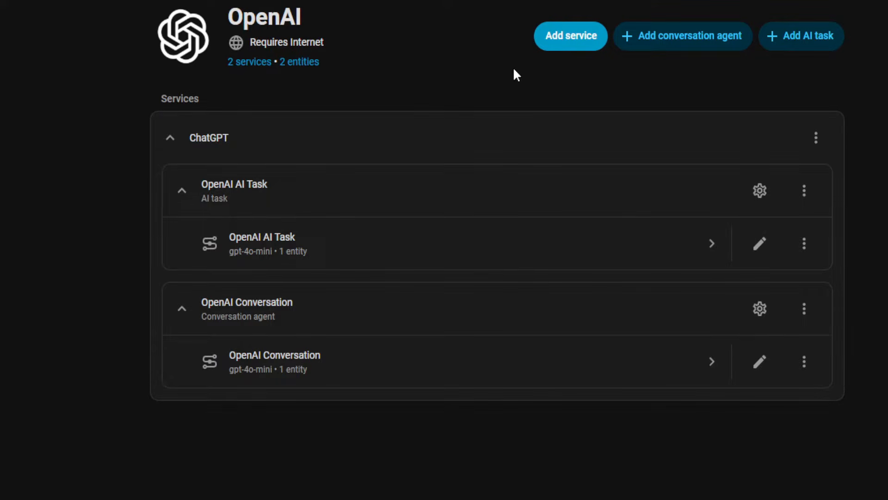
- Open the form for adding another OpenAI service and close it without entering an API key
{"action": "left_click", "coordinate": [566, 42]}
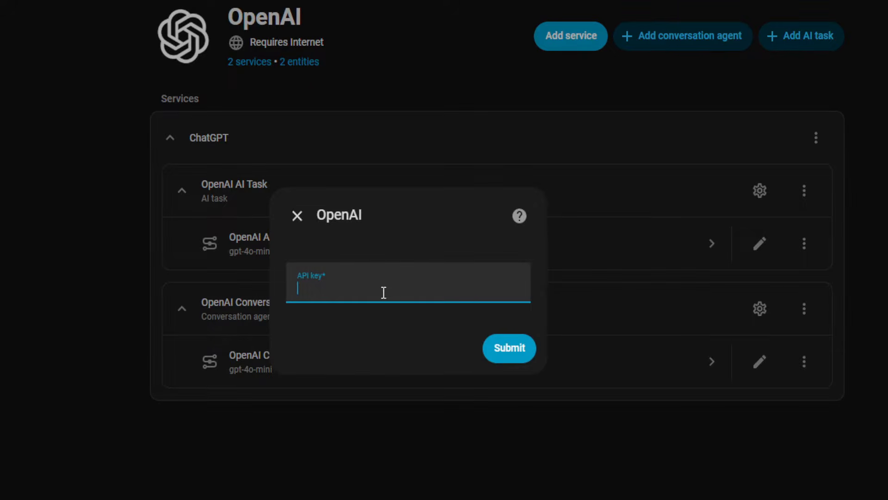
{"action": "left_click", "coordinate": [297, 216]}
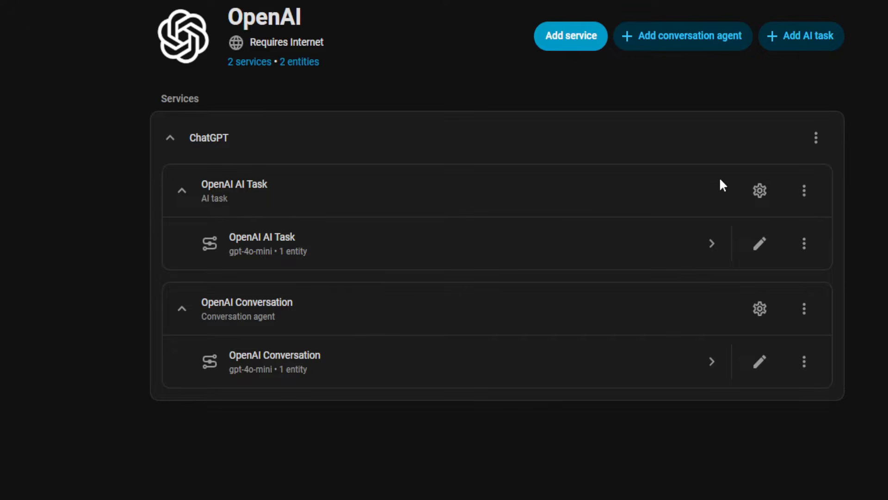
- Turn off the recommended model settings for OpenAI AI Task and set its model to gpt-5-mini in the advanced settings
{"action": "left_click", "coordinate": [759, 191]}
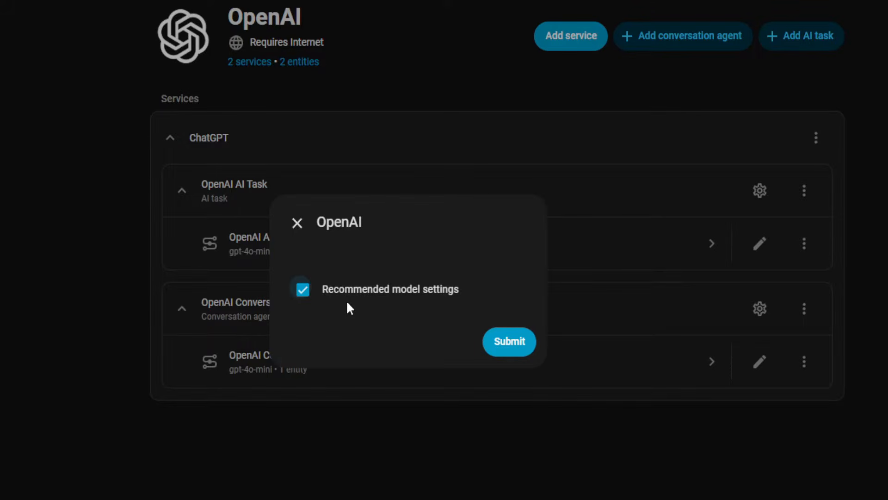
{"action": "left_click", "coordinate": [302, 290]}
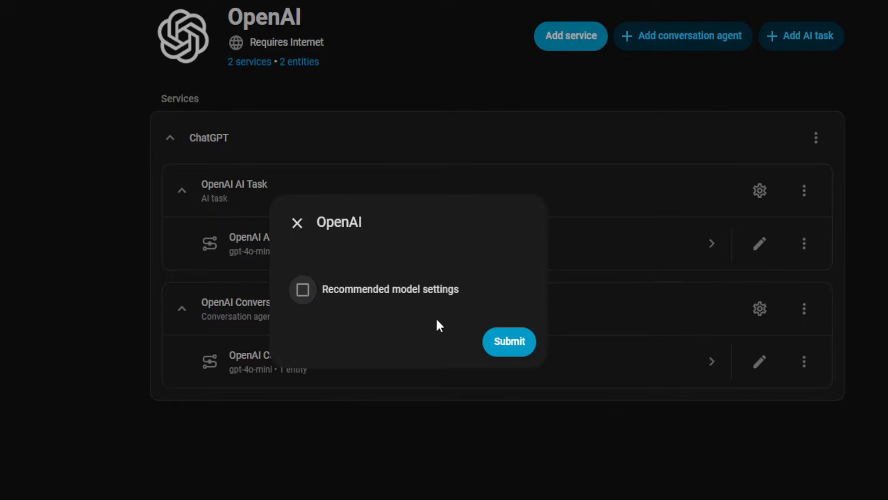
{"action": "left_click", "coordinate": [511, 343]}
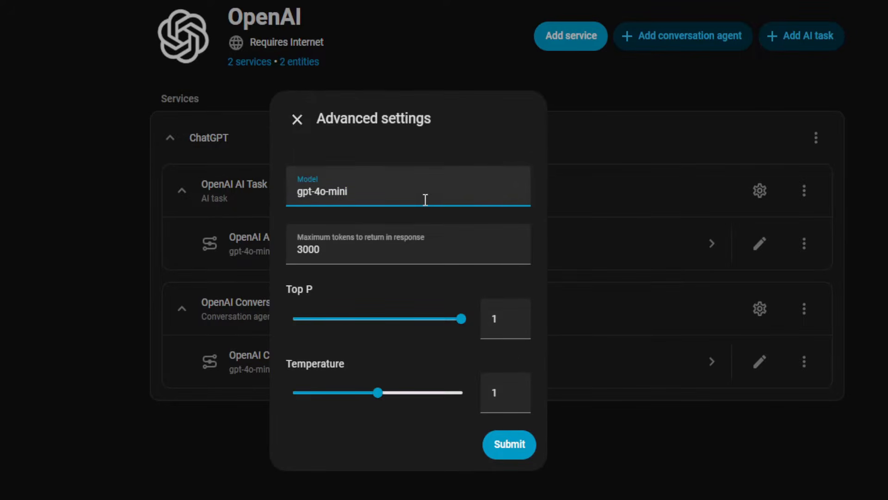
{"action": "left_click_drag", "start_coordinate": [351, 191], "coordinate": [273, 193]}
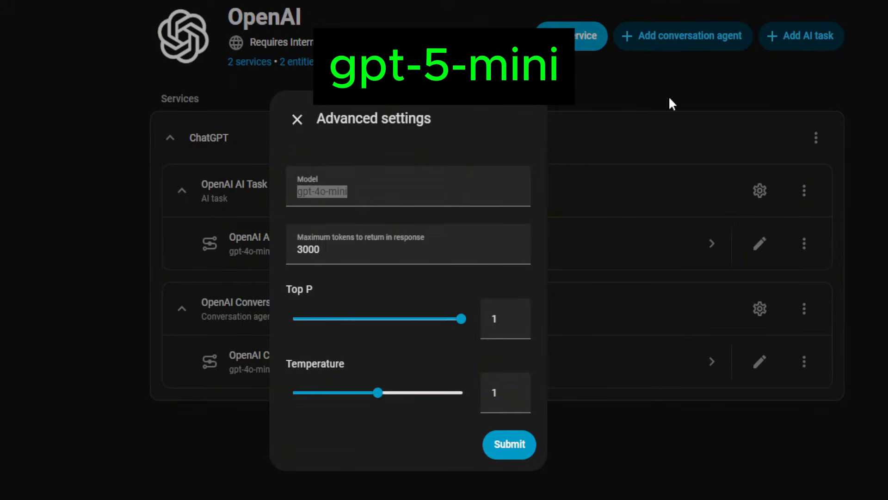
{"action": "left_click_drag", "start_coordinate": [393, 194], "coordinate": [293, 196]}
{"action": "type", "text": "gpt-5-mini"}
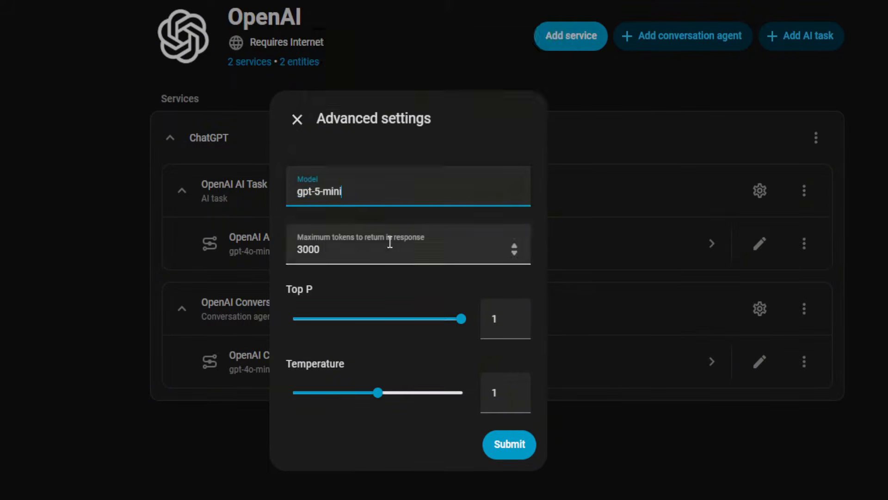
{"action": "left_click", "coordinate": [398, 245]}
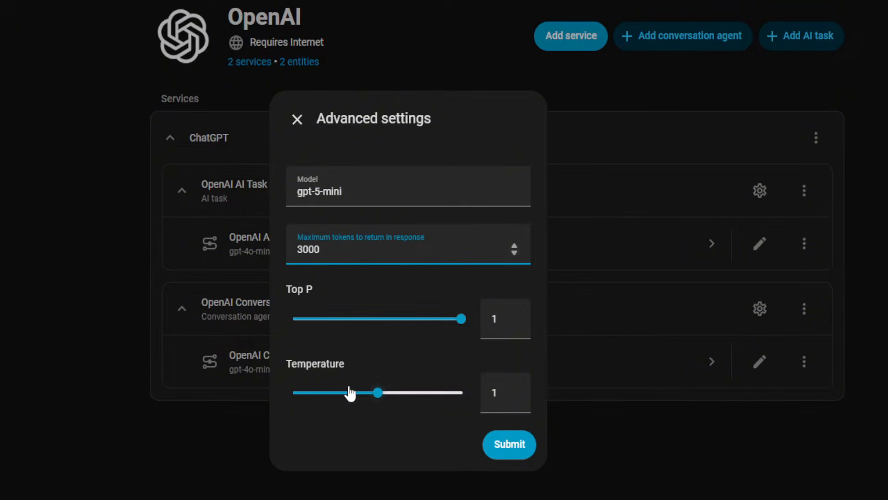
- Review the Temperature and Top P explanations in the OpenAI integration documentation and the Medium article
{"action": "left_click", "coordinate": [189, 10]}
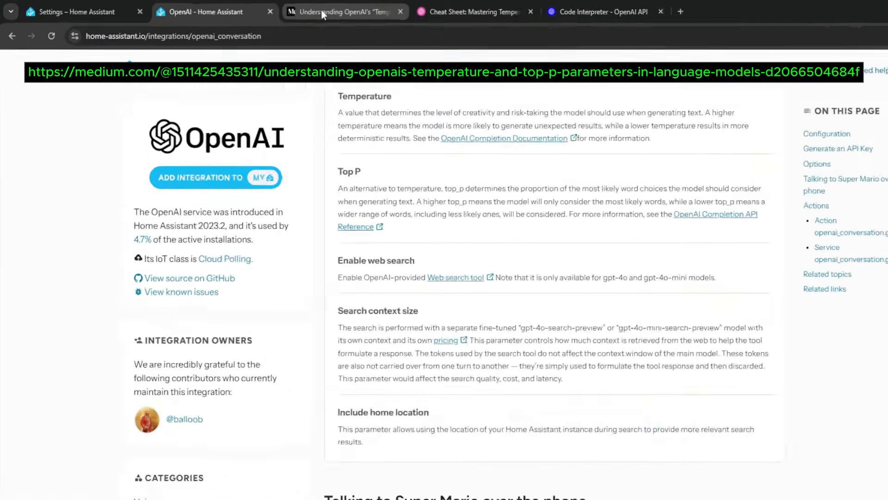
{"action": "left_click", "coordinate": [253, 15]}
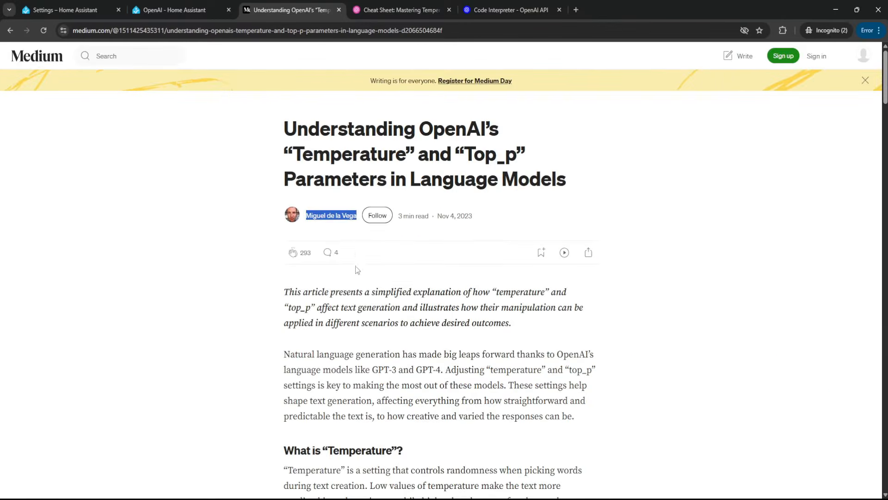
{"action": "scroll", "coordinate": [358, 270], "scroll_direction": "down", "scroll_amount": 8}
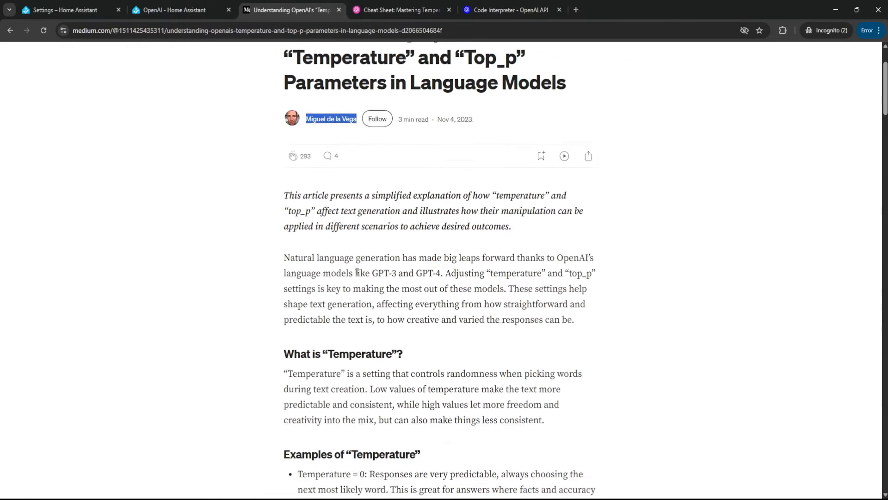
{"action": "scroll", "coordinate": [357, 275], "scroll_direction": "down", "scroll_amount": 6}
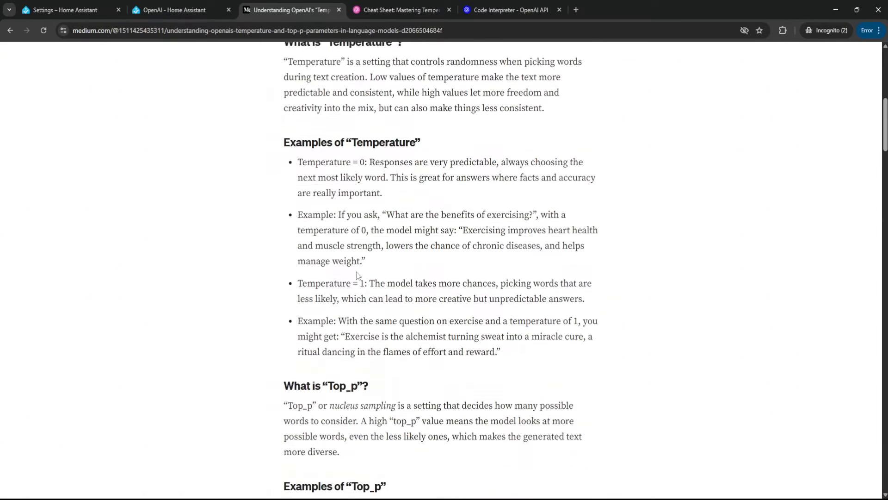
{"action": "scroll", "coordinate": [357, 273], "scroll_direction": "down", "scroll_amount": 5}
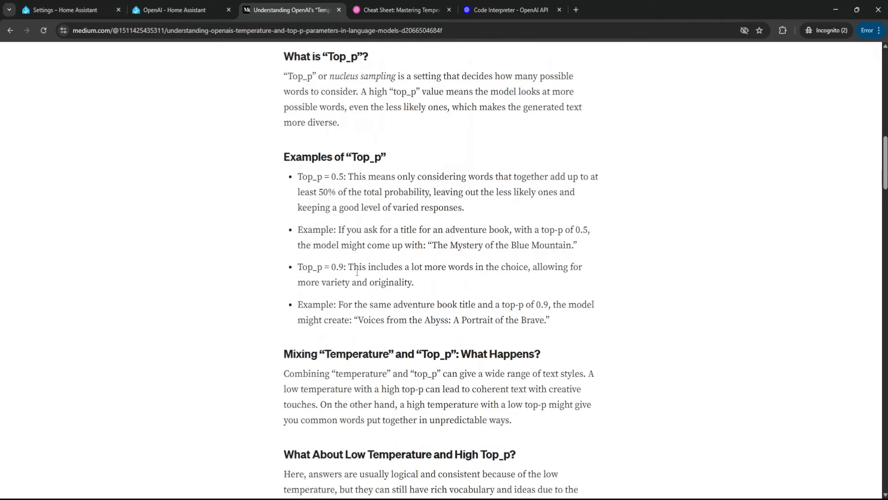
{"action": "scroll", "coordinate": [357, 275], "scroll_direction": "down", "scroll_amount": 3}
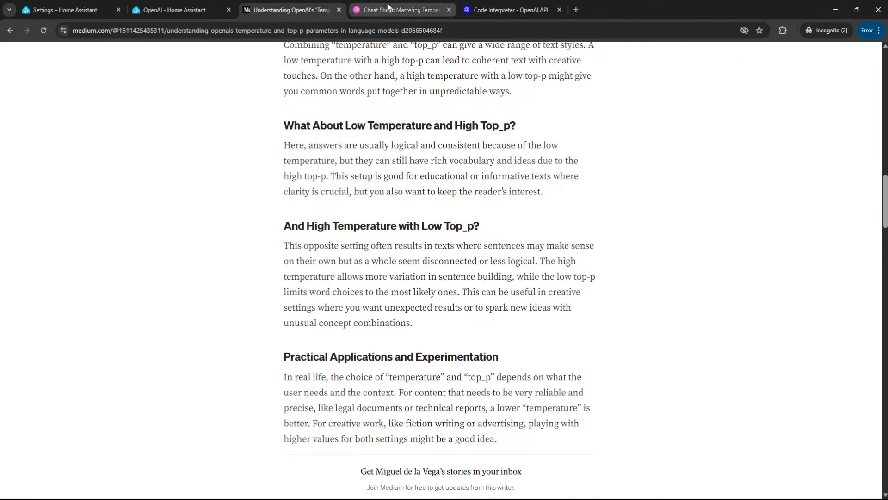
- Examine the table of example Temperature and Top_p values in the OpenAI Developer Community cheat sheet
{"action": "left_click", "coordinate": [393, 10]}
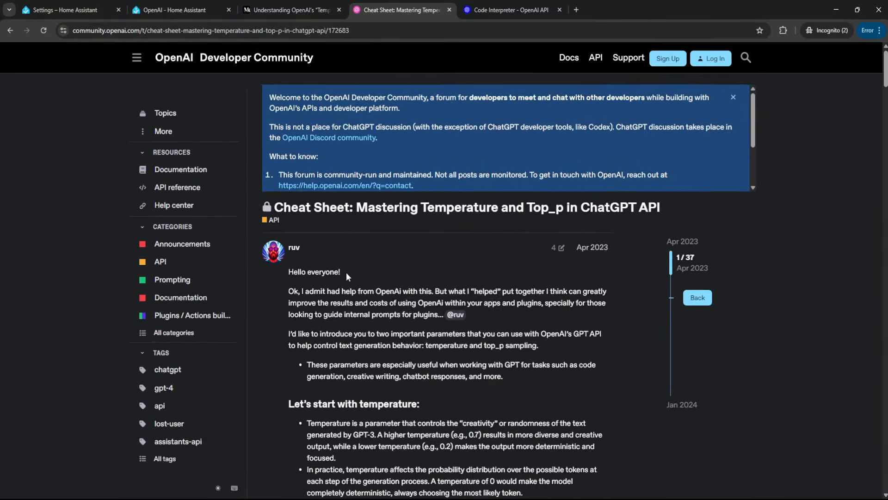
{"action": "scroll", "coordinate": [352, 280], "scroll_direction": "down", "scroll_amount": 10}
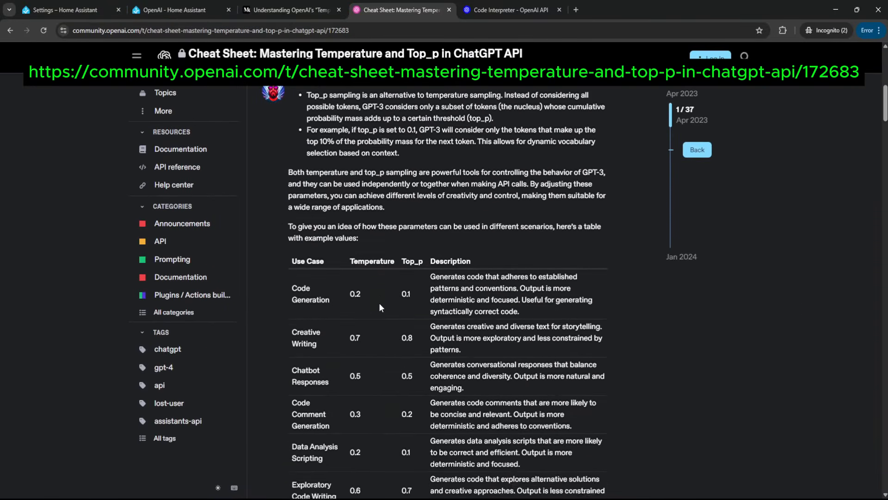
{"action": "scroll", "coordinate": [383, 291], "scroll_direction": "down", "scroll_amount": 1}
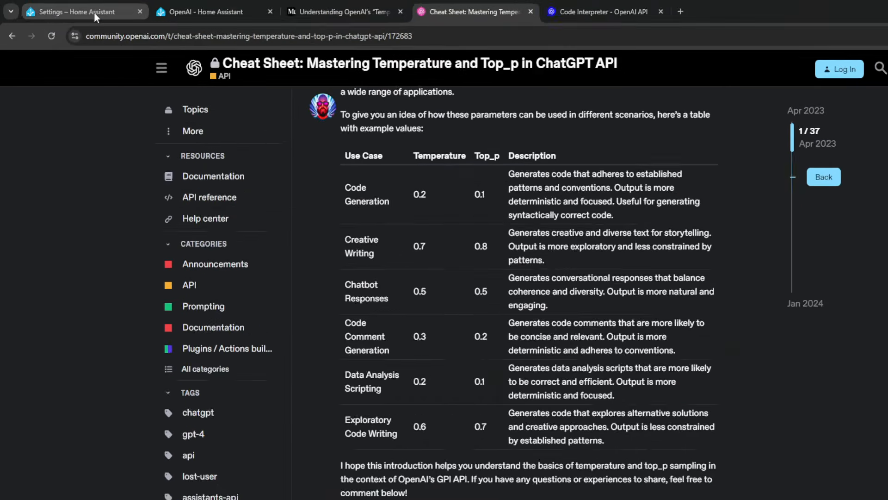
- Return to the OpenAI AI Task advanced settings in Home Assistant and submit them with Top P and Temperature at 1
{"action": "left_click", "coordinate": [94, 14]}
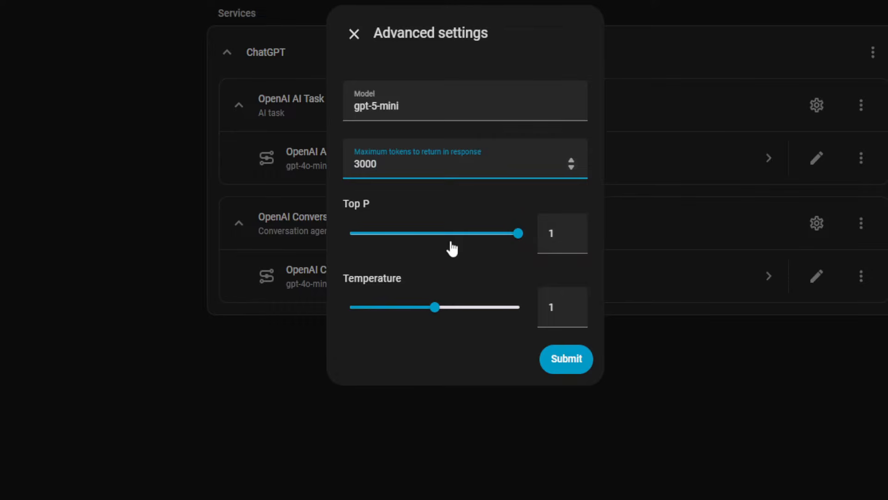
{"action": "left_click", "coordinate": [567, 366]}
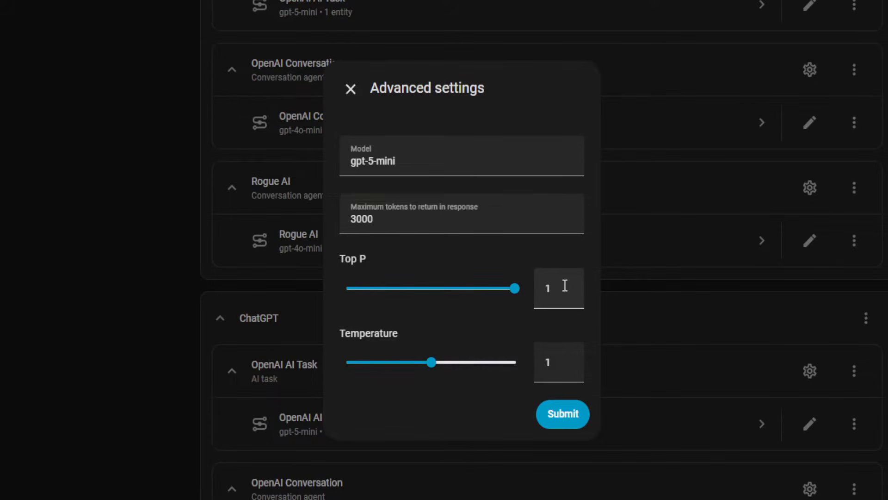
- In the other Home Assistant instance, set the AI task's Top P to 0.35 and submit the reconfiguration
{"action": "left_click", "coordinate": [571, 360]}
{"action": "left_click", "coordinate": [405, 290]}
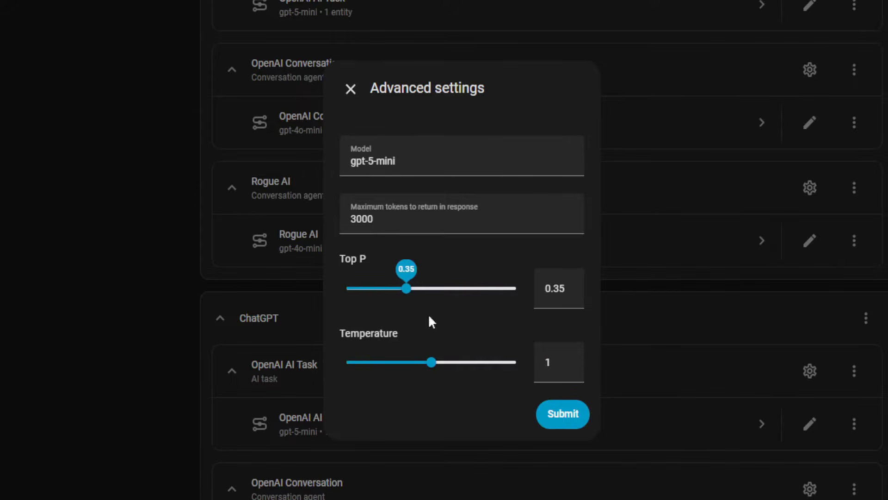
{"action": "left_click", "coordinate": [570, 416]}
{"action": "left_click", "coordinate": [619, 385]}
{"action": "left_click", "coordinate": [567, 297]}
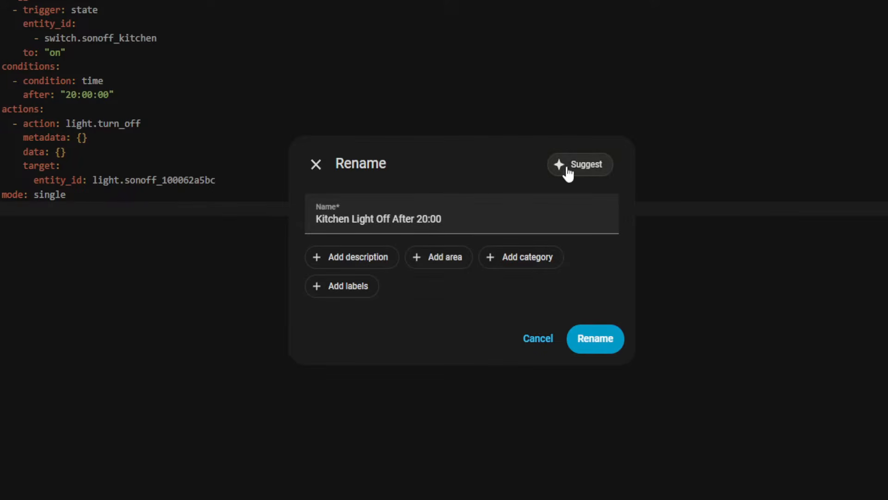
- Request an AI suggestion in the automation's rename dialog and inspect the OpenAI error details in the Home Assistant logs
{"action": "left_click", "coordinate": [571, 169]}
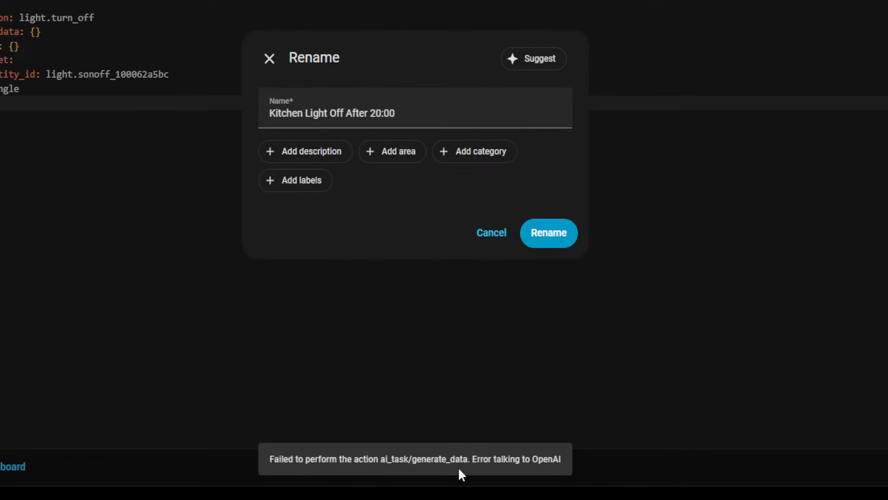
{"action": "left_click", "coordinate": [548, 60]}
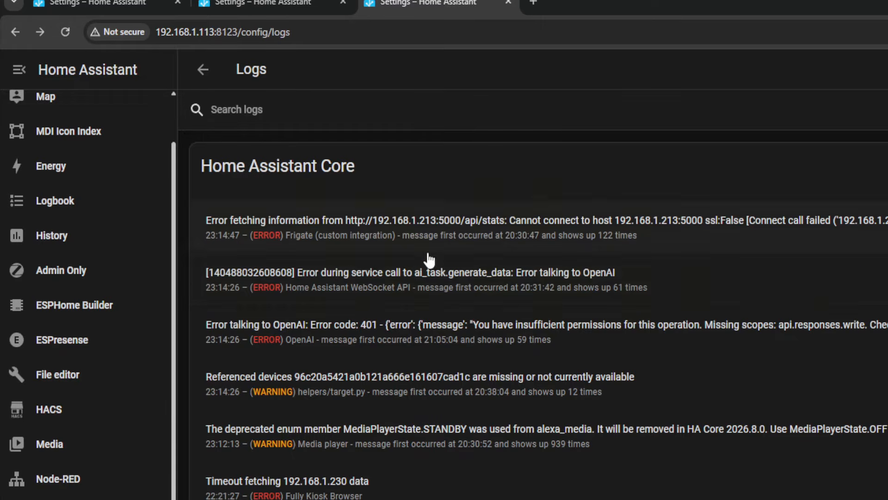
{"action": "left_click", "coordinate": [396, 280]}
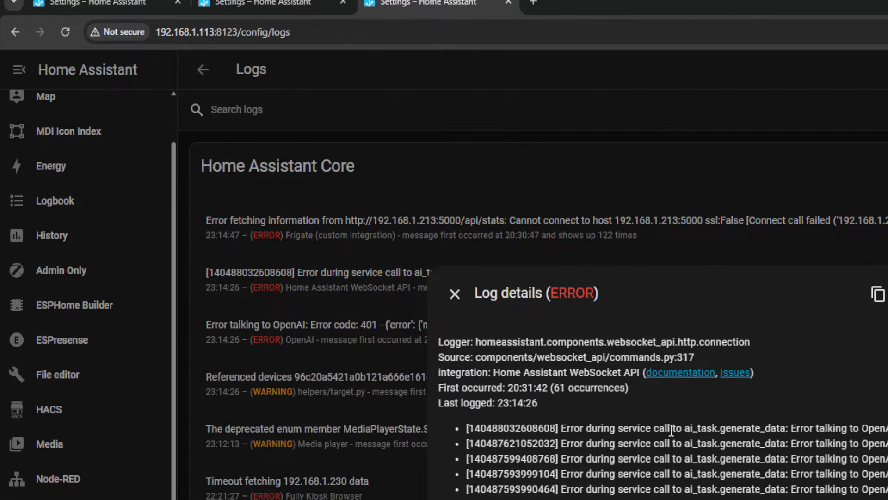
{"action": "left_click", "coordinate": [455, 294]}
{"action": "left_click", "coordinate": [379, 326]}
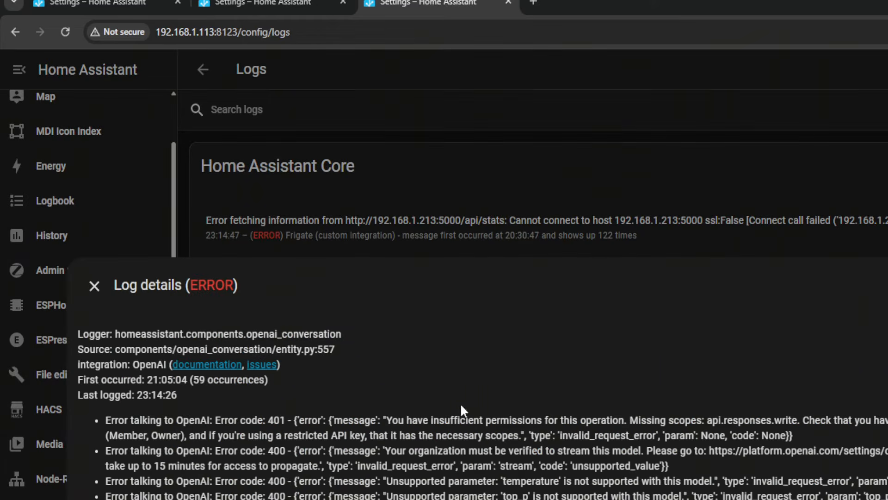
{"action": "left_click_drag", "start_coordinate": [216, 421], "coordinate": [620, 406]}
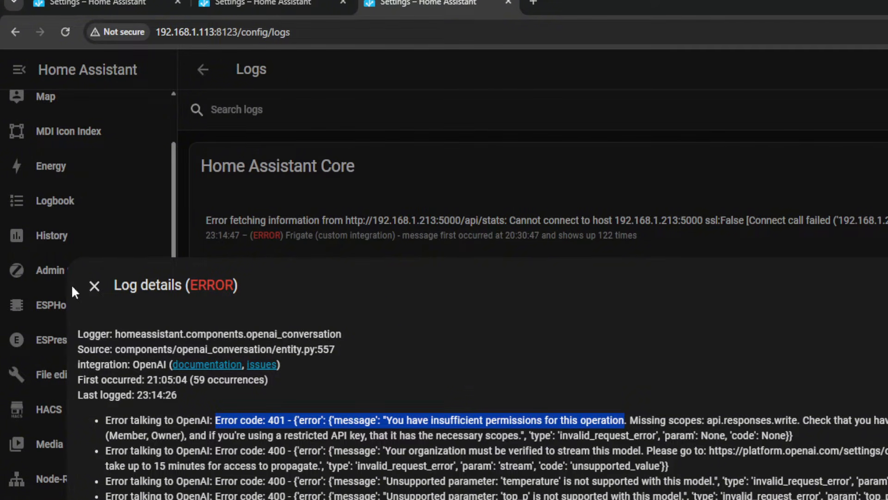
{"action": "left_click", "coordinate": [95, 286]}
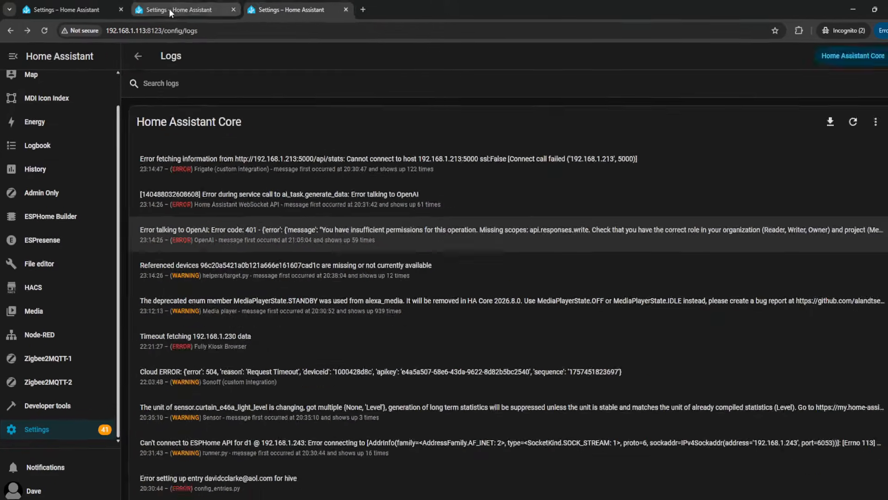
- Set Top P to 1 for the ChatGPT AI task and submit it with low reasoning effort and medium verbosity
{"action": "left_click", "coordinate": [248, 1]}
{"action": "left_click", "coordinate": [675, 349]}
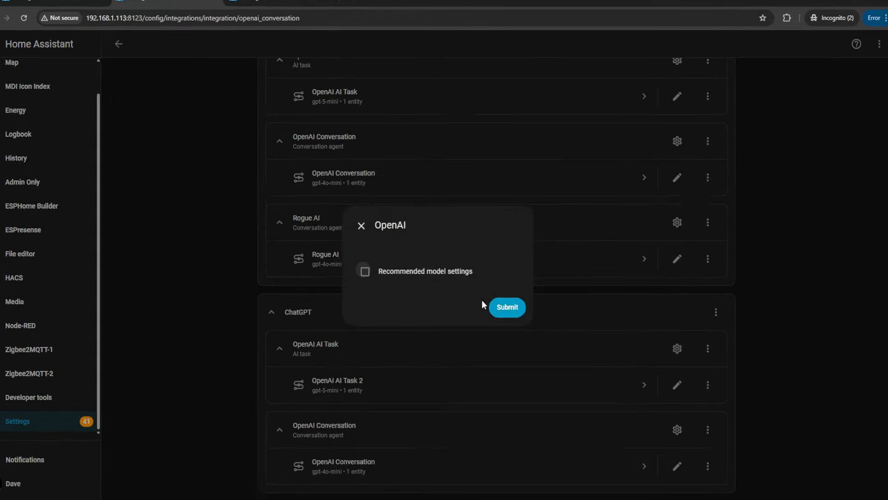
{"action": "left_click", "coordinate": [511, 311]}
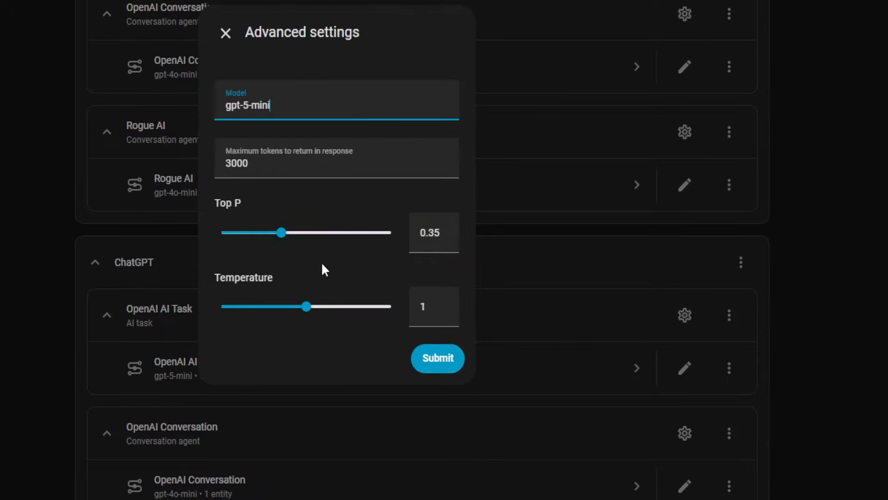
{"action": "double_click", "coordinate": [440, 235]}
{"action": "type", "text": "1"}
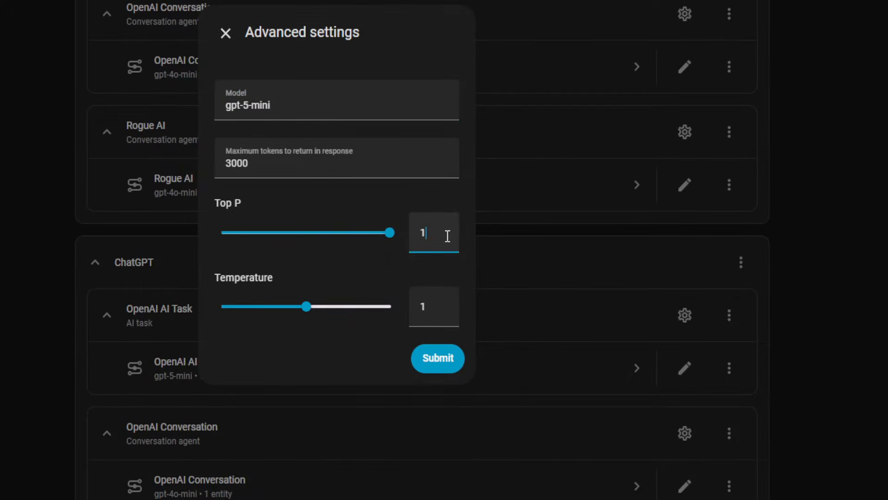
{"action": "left_click", "coordinate": [438, 358]}
{"action": "left_click", "coordinate": [490, 327]}
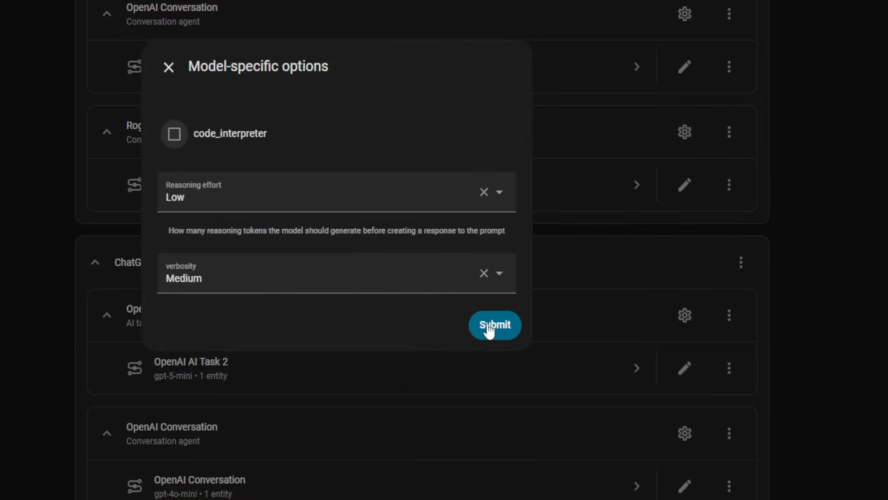
{"action": "left_click", "coordinate": [442, 241]}
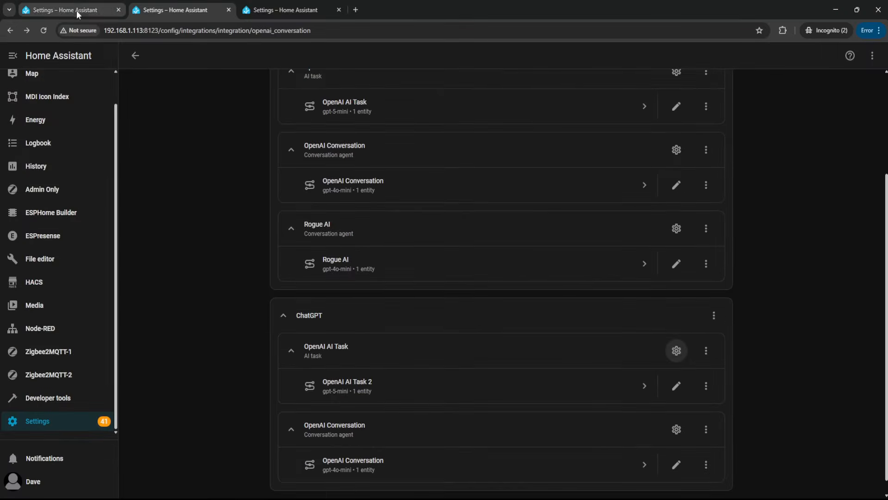
- Return to the new automation's rename dialog and request an AI suggestion again
{"action": "left_click", "coordinate": [77, 10]}
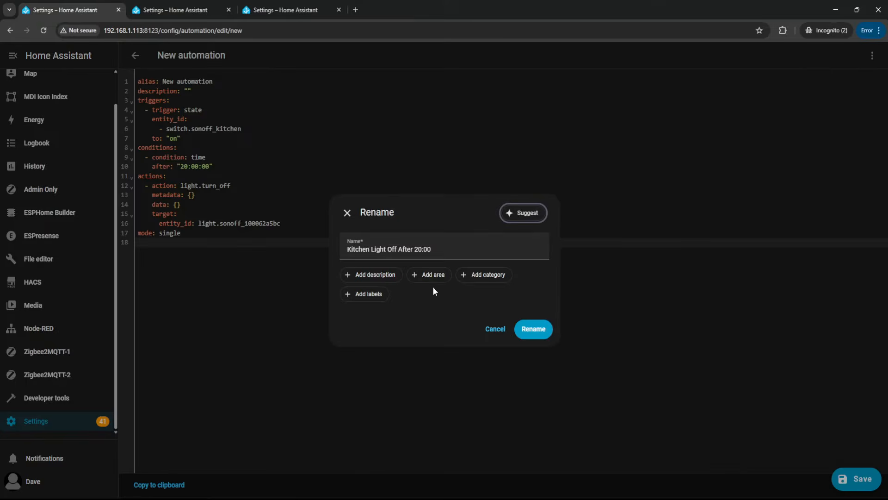
{"action": "left_click", "coordinate": [514, 216]}
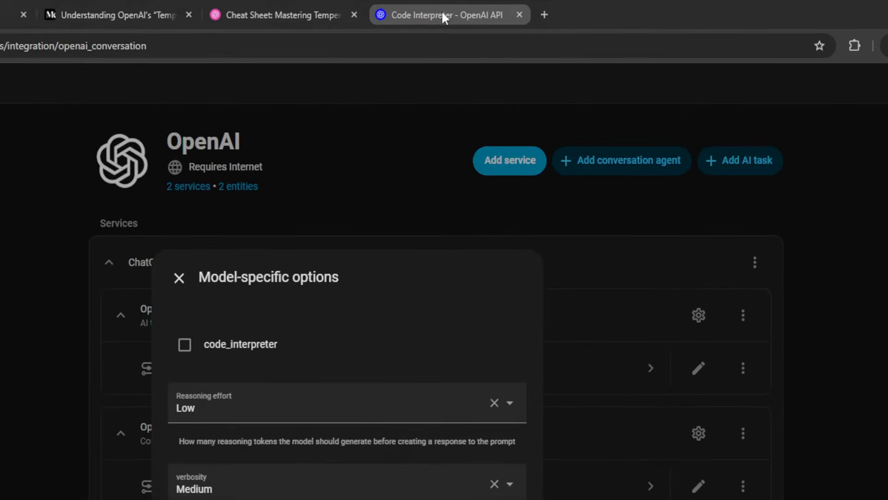
- Consult the Code Interpreter documentation and submit the model-specific options with code_interpreter off, low reasoning effort and medium verbosity
{"action": "left_click", "coordinate": [504, 10]}
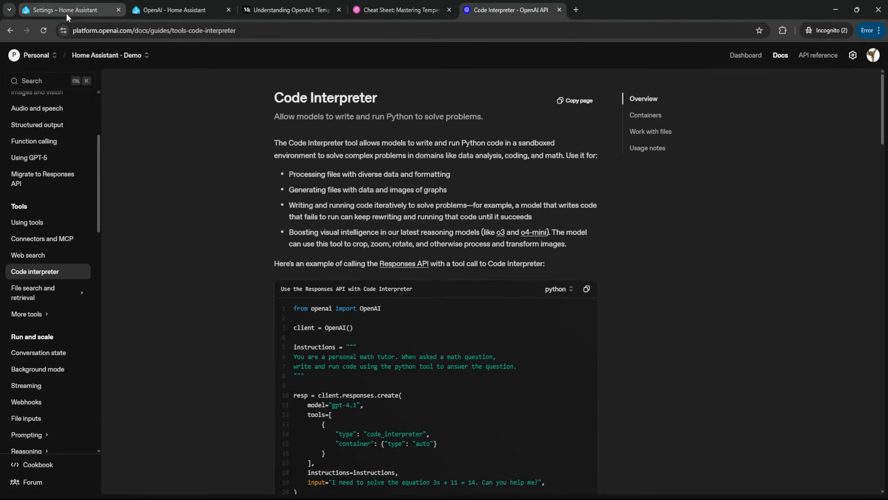
{"action": "left_click", "coordinate": [66, 13]}
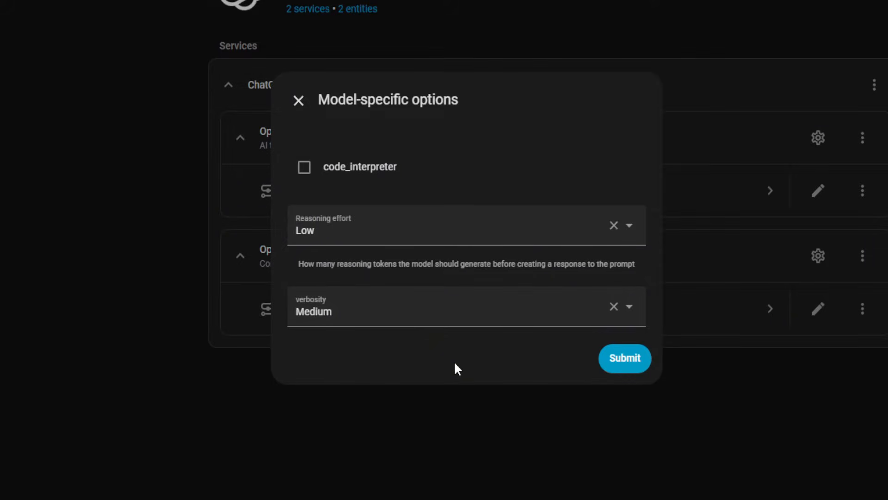
{"action": "left_click", "coordinate": [619, 362]}
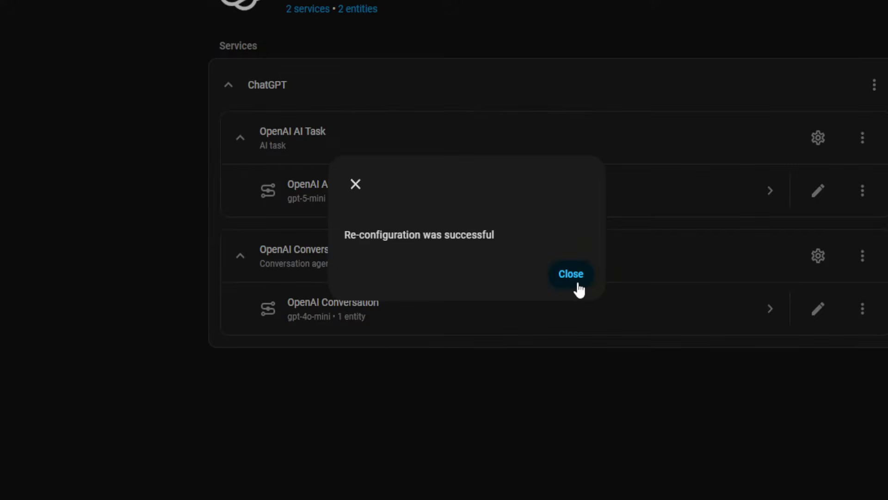
{"action": "left_click", "coordinate": [577, 280]}
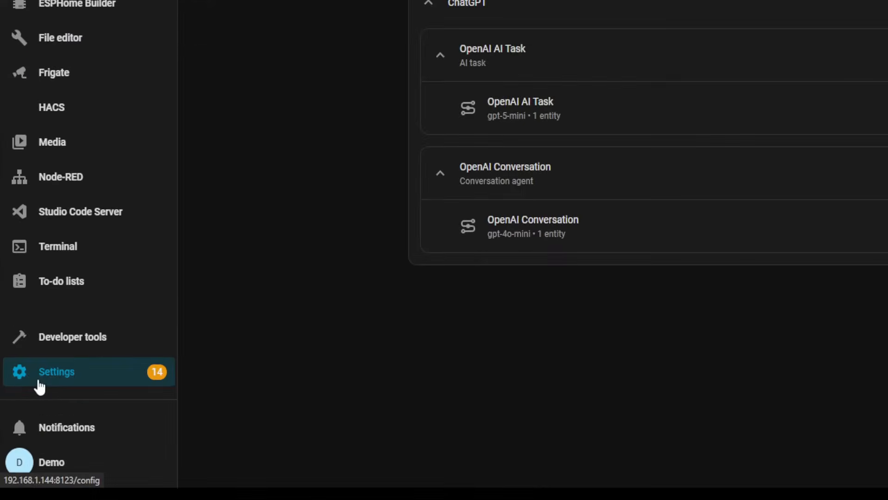
- Select OpenAI AI Task as the data generation entity for AI suggestions in the general system settings and save it
{"action": "left_click", "coordinate": [27, 430]}
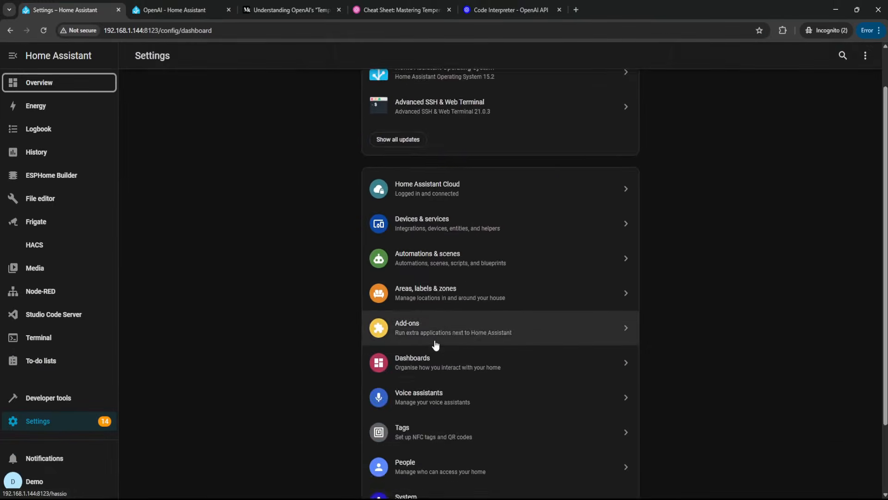
{"action": "scroll", "coordinate": [579, 354], "scroll_direction": "down", "scroll_amount": 3}
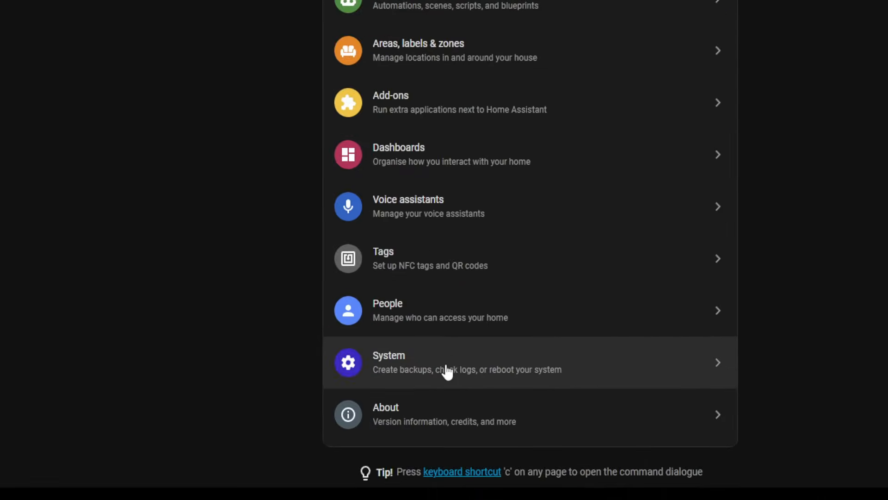
{"action": "left_click", "coordinate": [446, 371]}
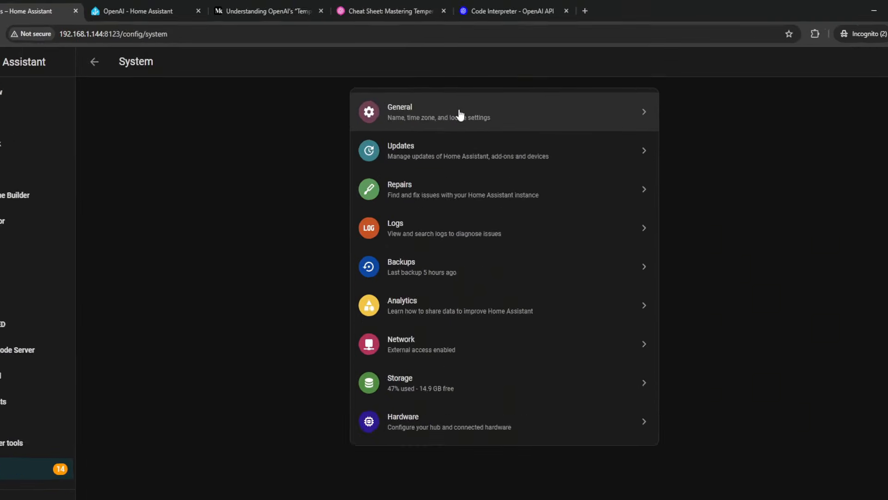
{"action": "left_click", "coordinate": [462, 110]}
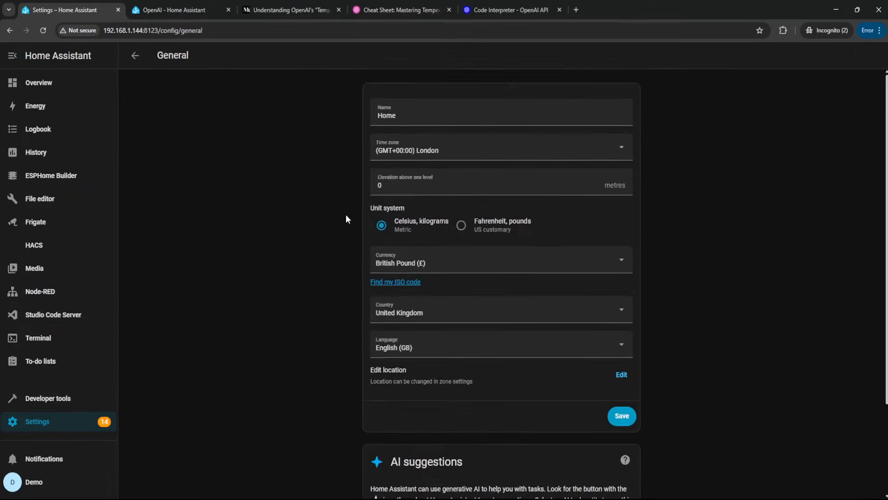
{"action": "scroll", "coordinate": [338, 237], "scroll_direction": "down", "scroll_amount": 3}
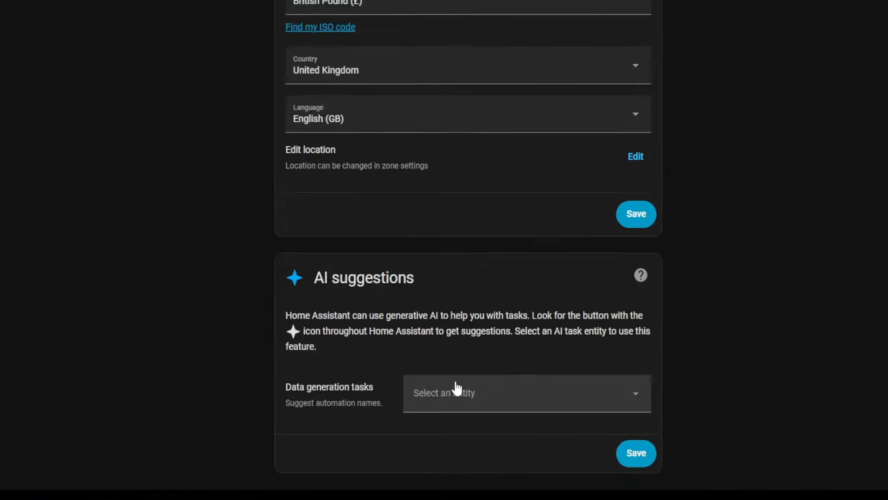
{"action": "left_click", "coordinate": [638, 395]}
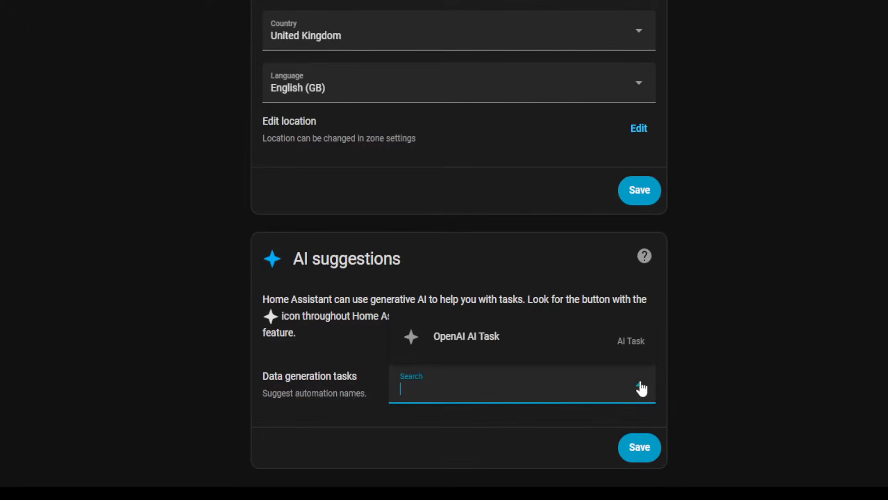
{"action": "left_click", "coordinate": [449, 350]}
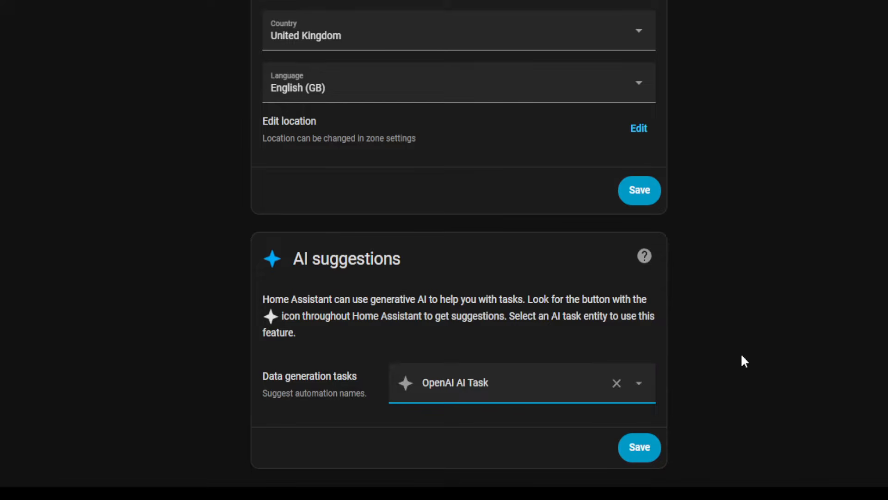
{"action": "left_click", "coordinate": [644, 448]}
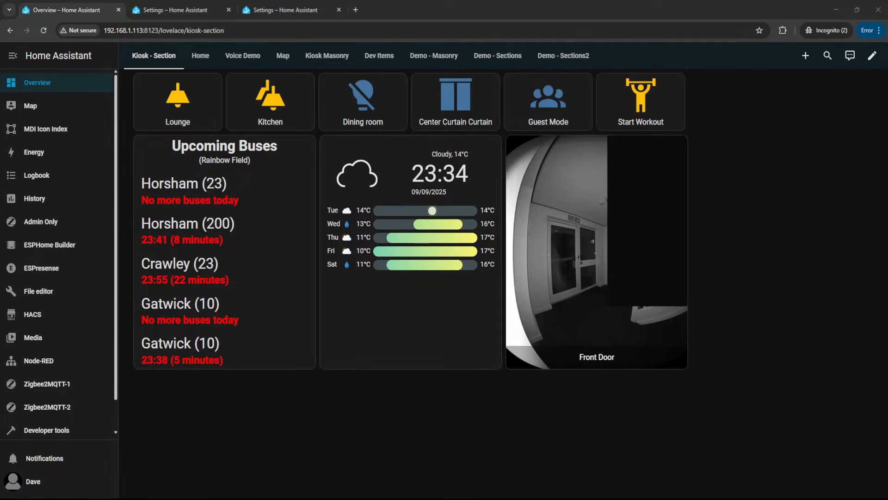
- Go to the automations list of the other Home Assistant instance and create a new empty automation from scratch
{"action": "scroll", "coordinate": [44, 393], "scroll_direction": "down", "scroll_amount": 1}
{"action": "scroll", "coordinate": [44, 393], "scroll_direction": "down", "scroll_amount": 2}
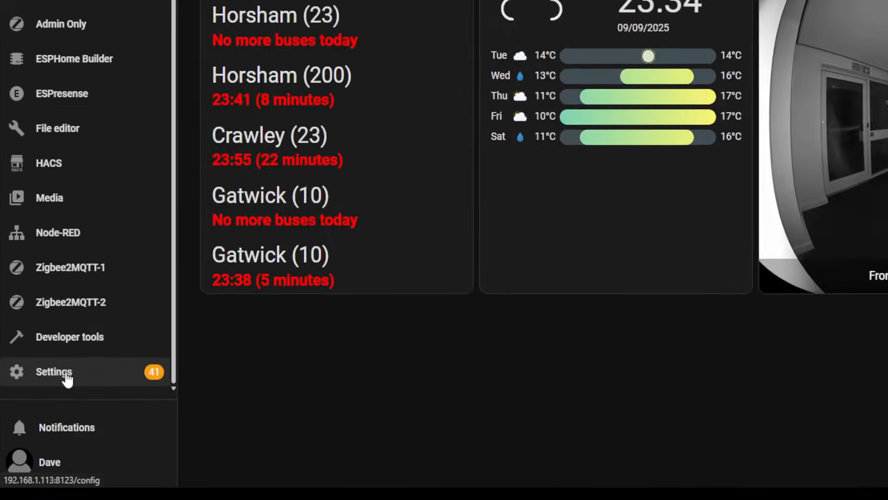
{"action": "left_click", "coordinate": [36, 365]}
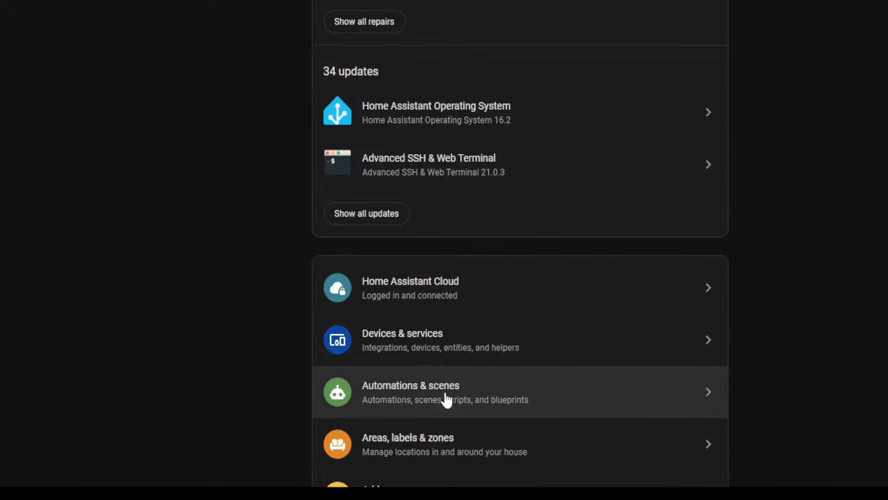
{"action": "left_click", "coordinate": [445, 398]}
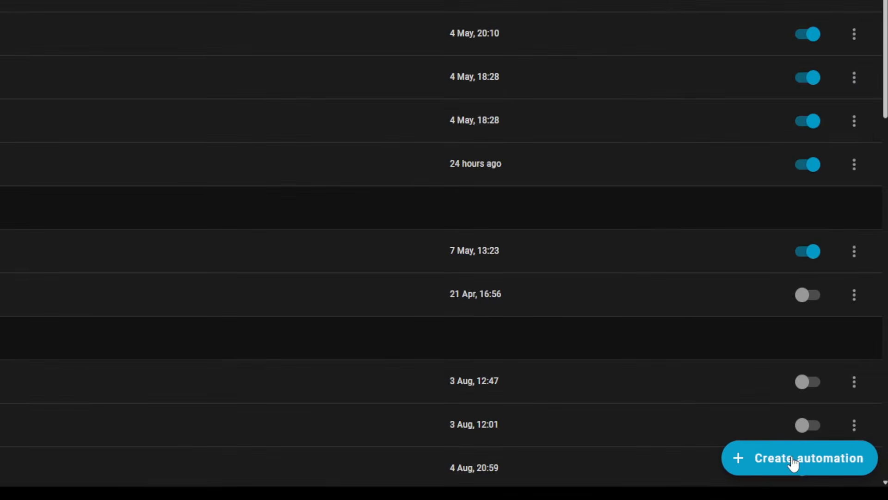
{"action": "left_click", "coordinate": [825, 481]}
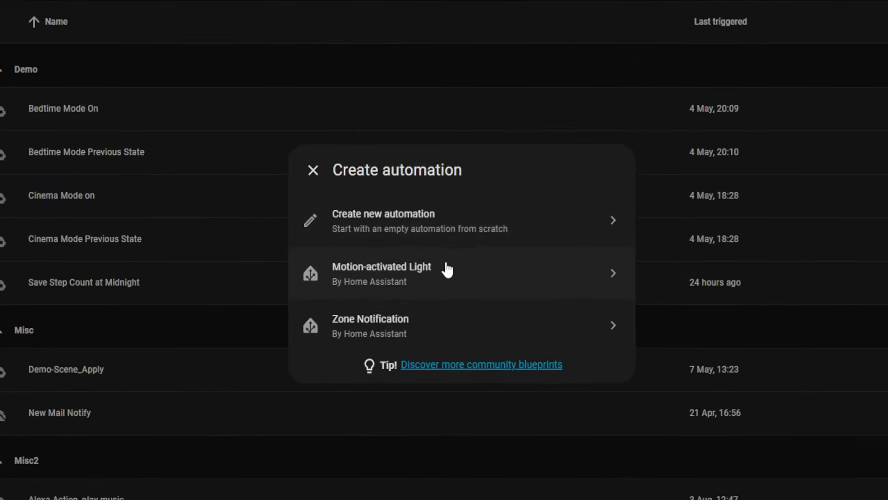
{"action": "left_click", "coordinate": [426, 224]}
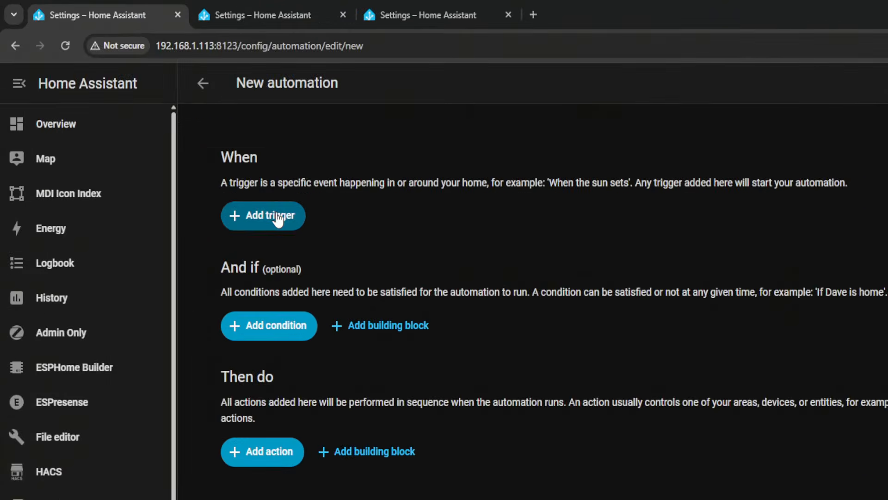
- Add a state trigger for the Main Room Kitchen switch changing to on
{"action": "left_click", "coordinate": [185, 146]}
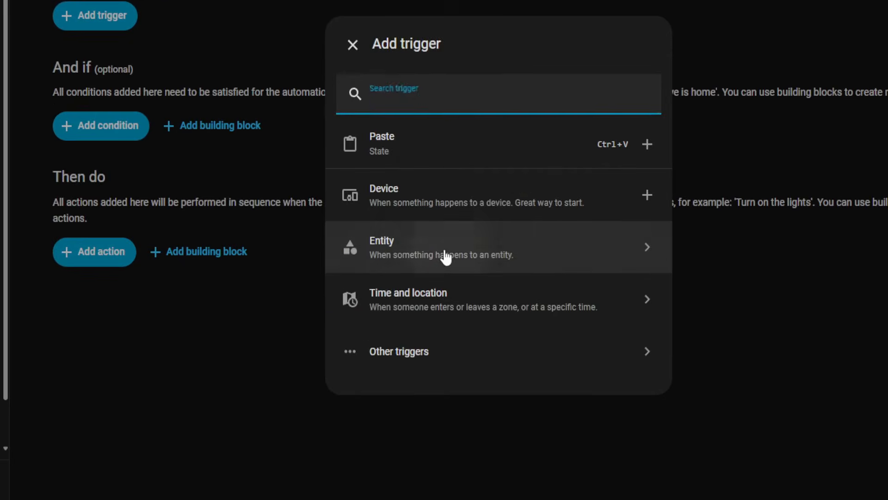
{"action": "left_click", "coordinate": [445, 258]}
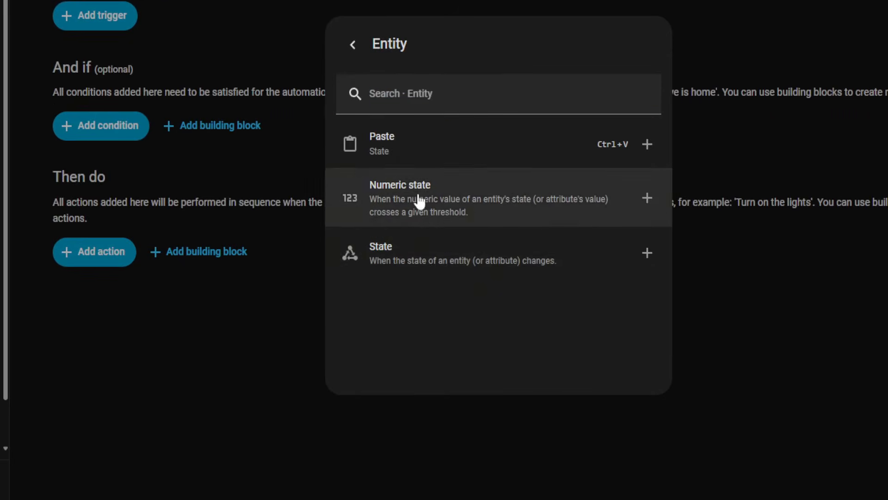
{"action": "left_click", "coordinate": [432, 270]}
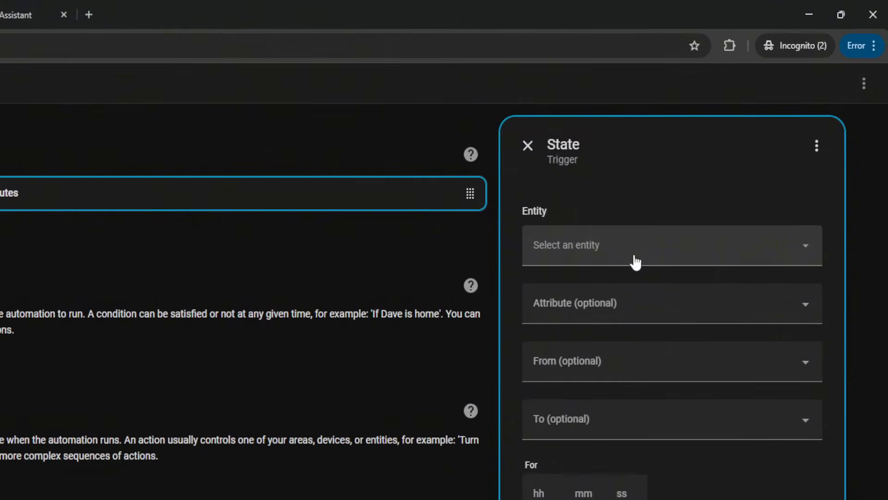
{"action": "left_click", "coordinate": [721, 171]}
{"action": "type", "text": "kitchen main"}
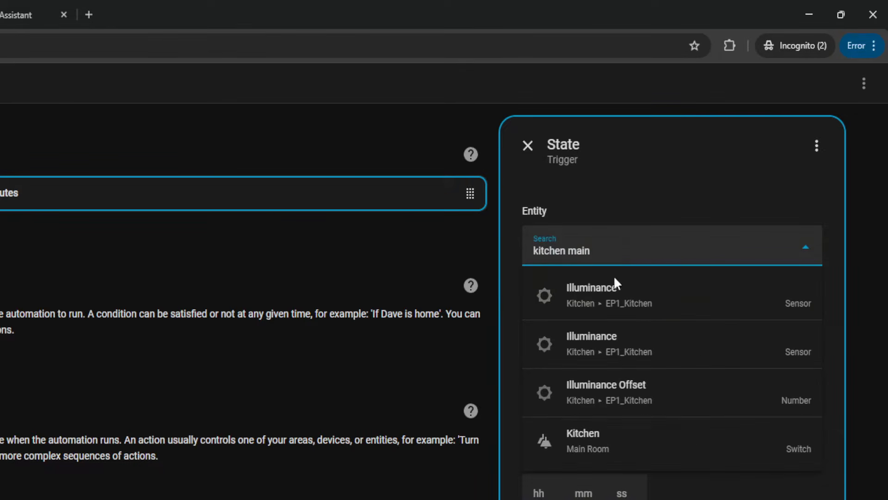
{"action": "left_click", "coordinate": [612, 430]}
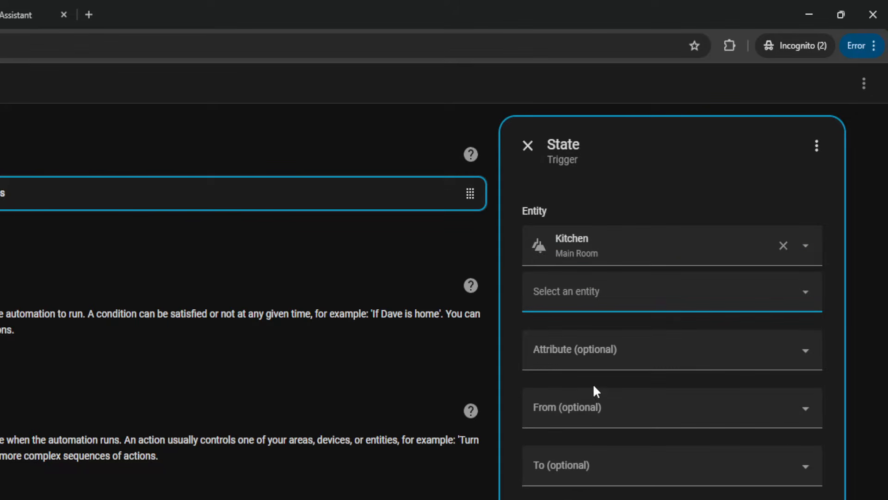
{"action": "left_click", "coordinate": [595, 465]}
{"action": "type", "text": "on"}
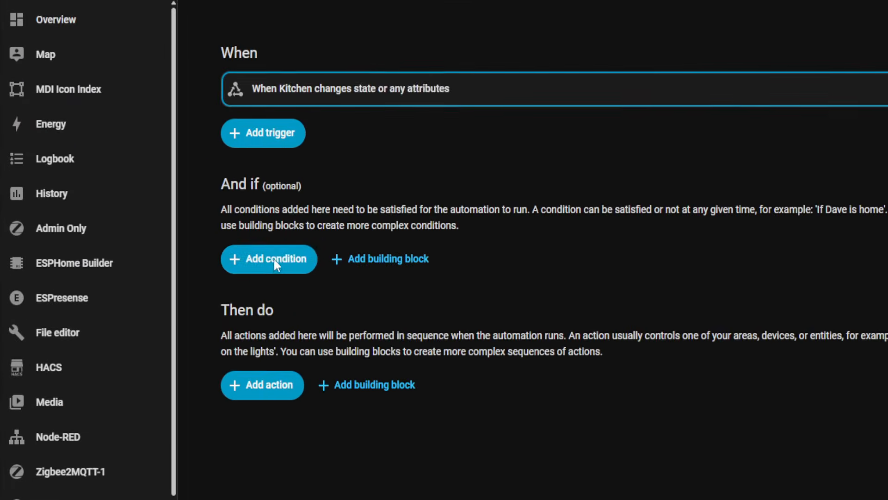
- Add a time condition requiring the time to be after the fixed time 20:00
{"action": "left_click", "coordinate": [188, 245]}
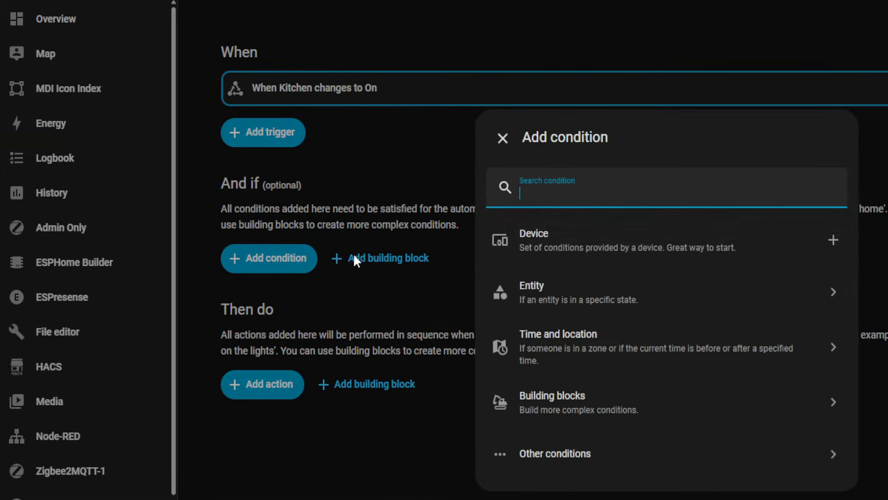
{"action": "left_click", "coordinate": [589, 347]}
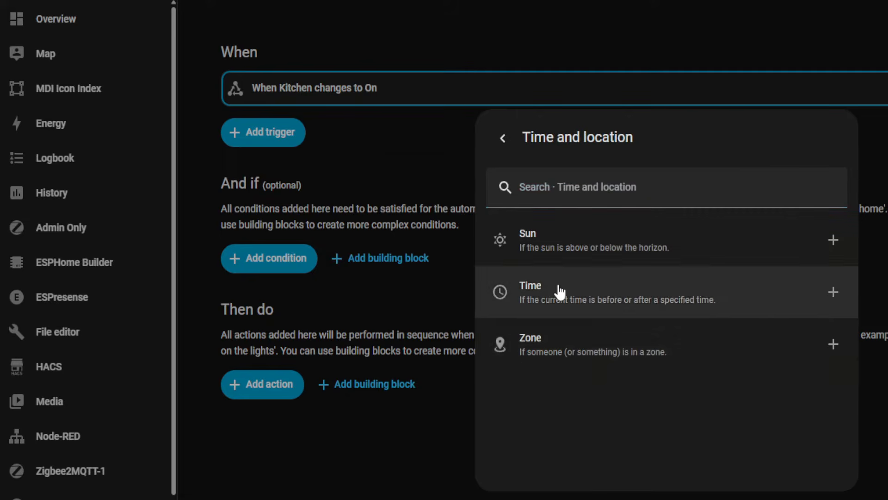
{"action": "left_click", "coordinate": [561, 294]}
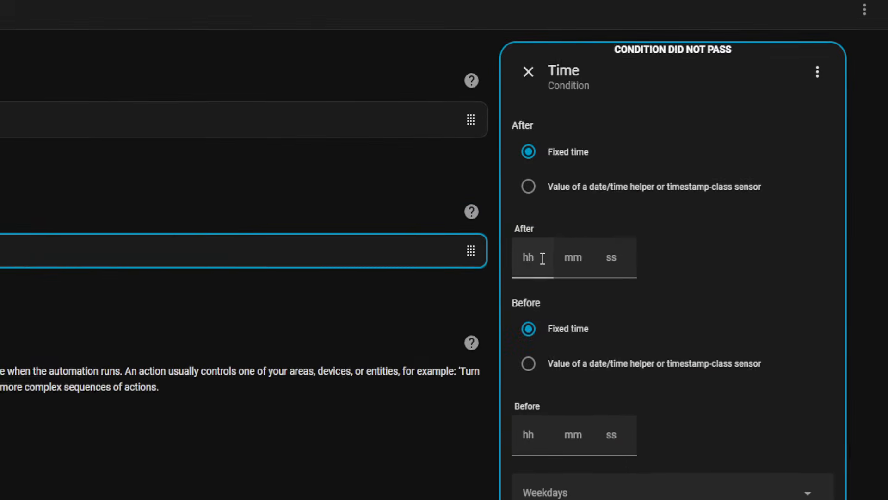
{"action": "left_click", "coordinate": [542, 258]}
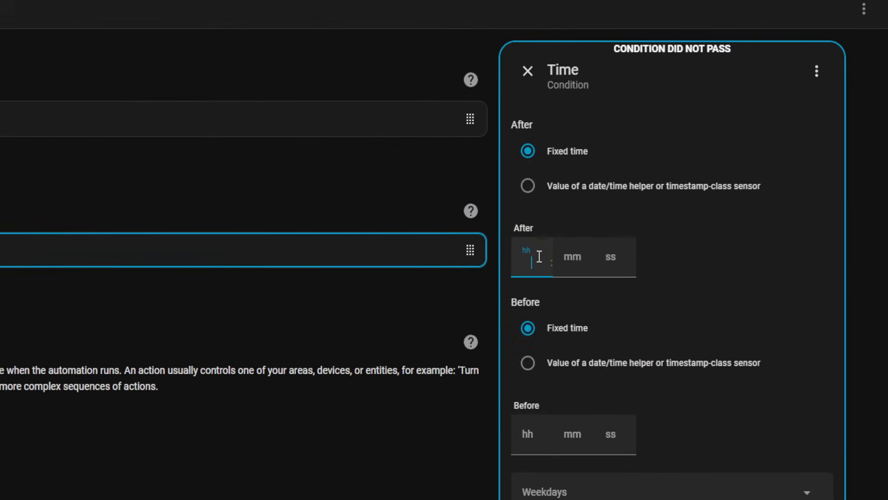
{"action": "type", "text": "20"}
{"action": "left_click", "coordinate": [573, 262]}
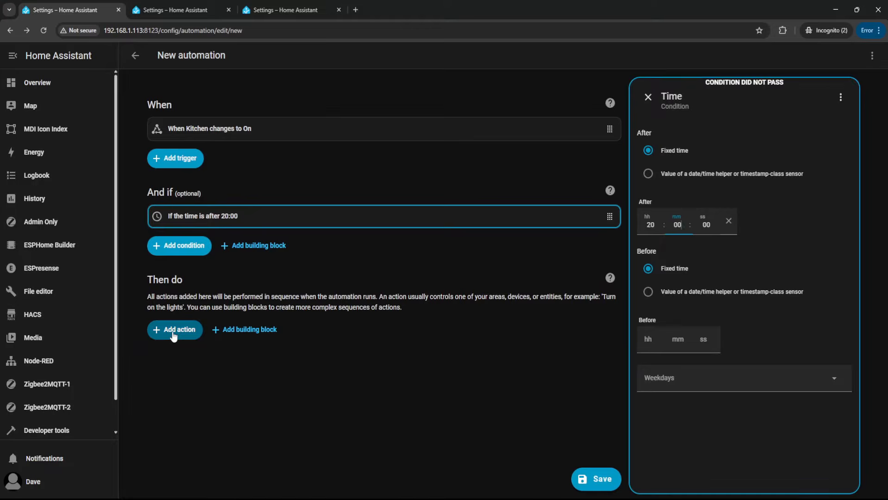
- Add a Light: Turn off action targeting the Bedroom light entity
{"action": "left_click", "coordinate": [173, 335]}
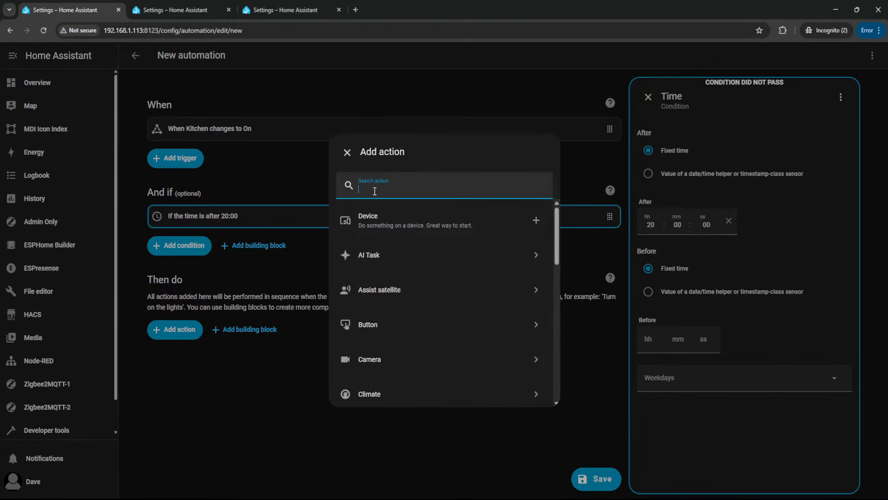
{"action": "type", "text": "light"}
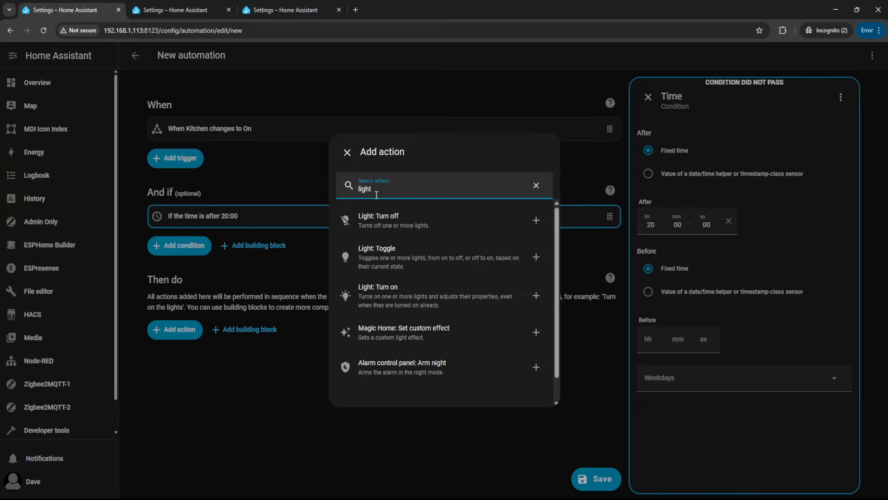
{"action": "left_click", "coordinate": [381, 224]}
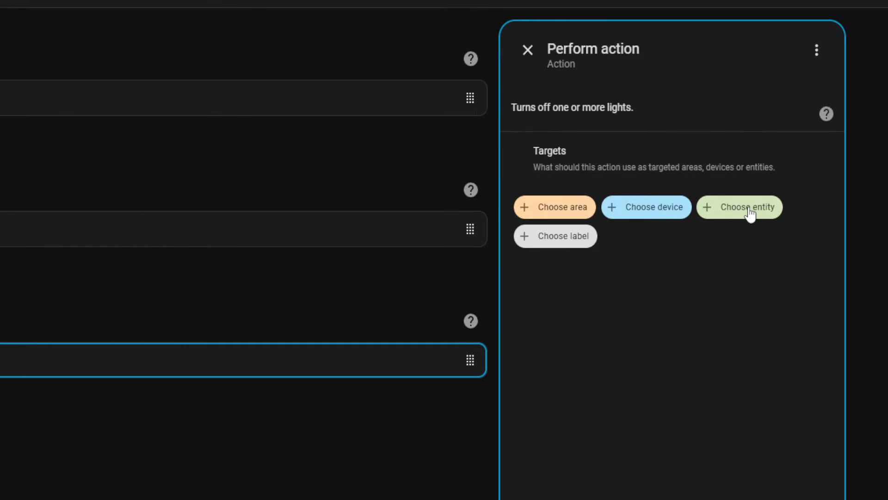
{"action": "left_click", "coordinate": [750, 214]}
{"action": "left_click", "coordinate": [583, 308]}
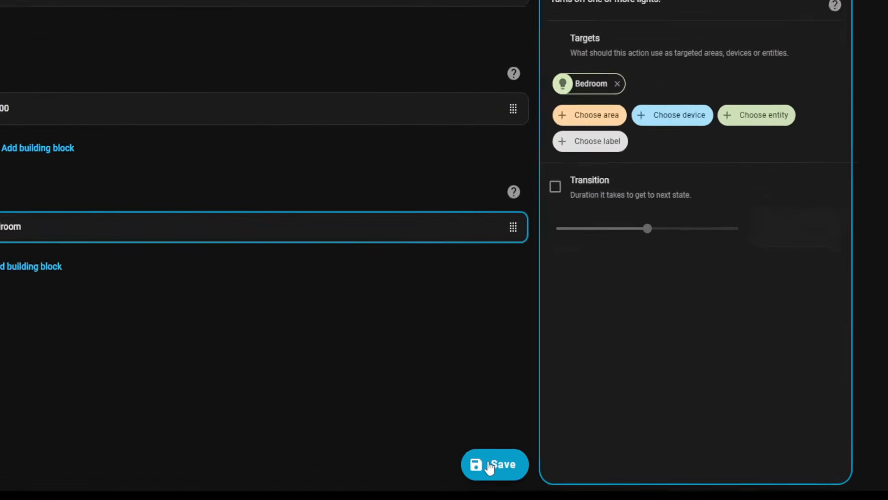
- Start saving the automation and request AI suggestions for its name twice
{"action": "left_click", "coordinate": [490, 466]}
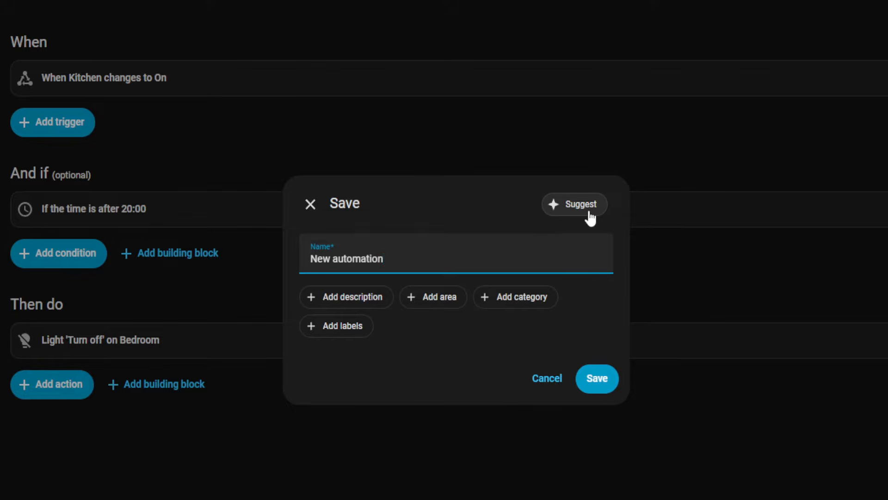
{"action": "left_click", "coordinate": [591, 217]}
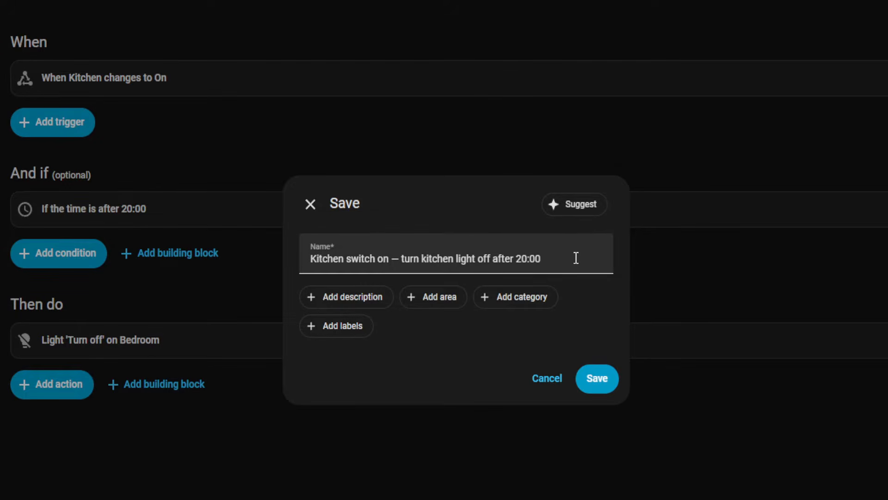
{"action": "left_click", "coordinate": [597, 216]}
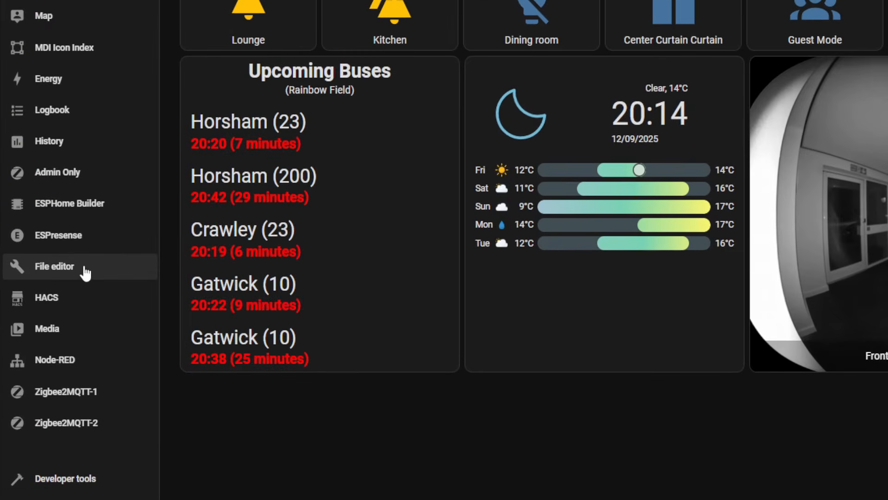
- Browse the configuration file system in File editor and open the www folder
{"action": "left_click", "coordinate": [83, 268]}
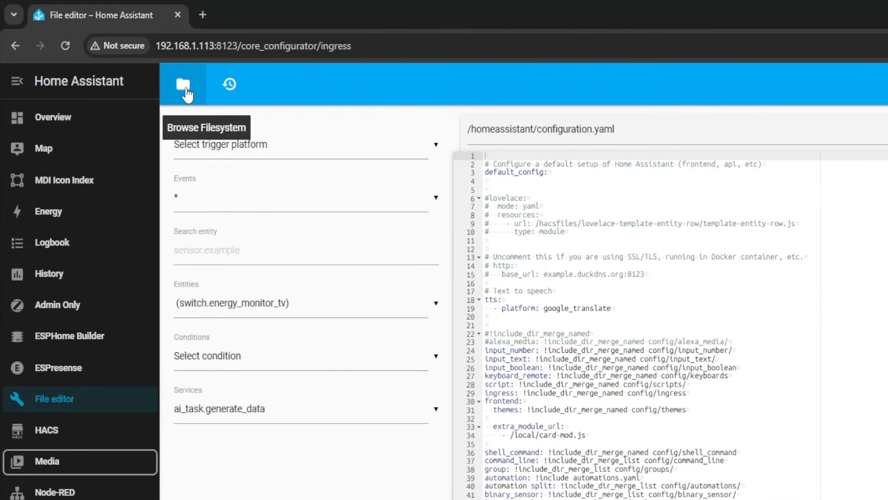
{"action": "left_click", "coordinate": [185, 85]}
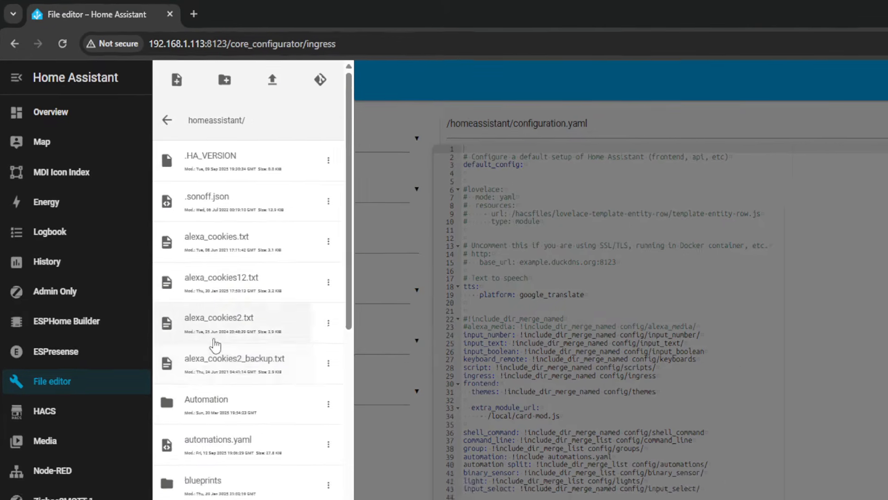
{"action": "scroll", "coordinate": [214, 344], "scroll_direction": "down", "scroll_amount": 15}
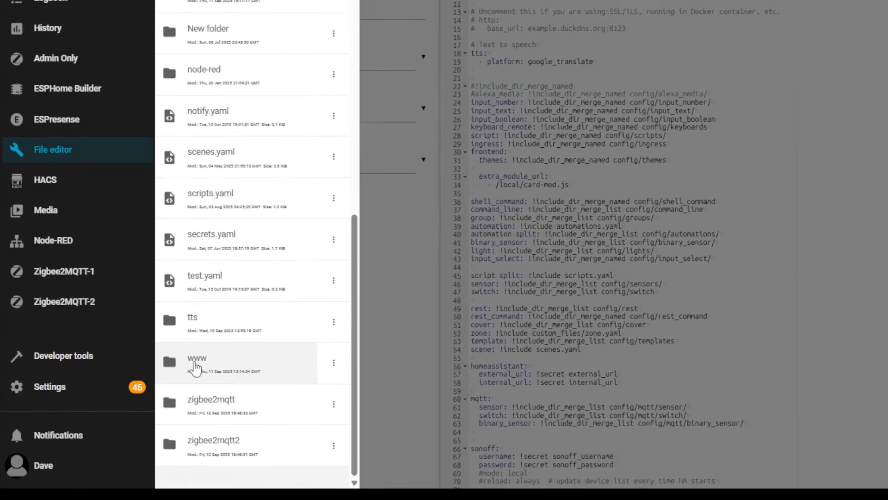
{"action": "left_click", "coordinate": [224, 364]}
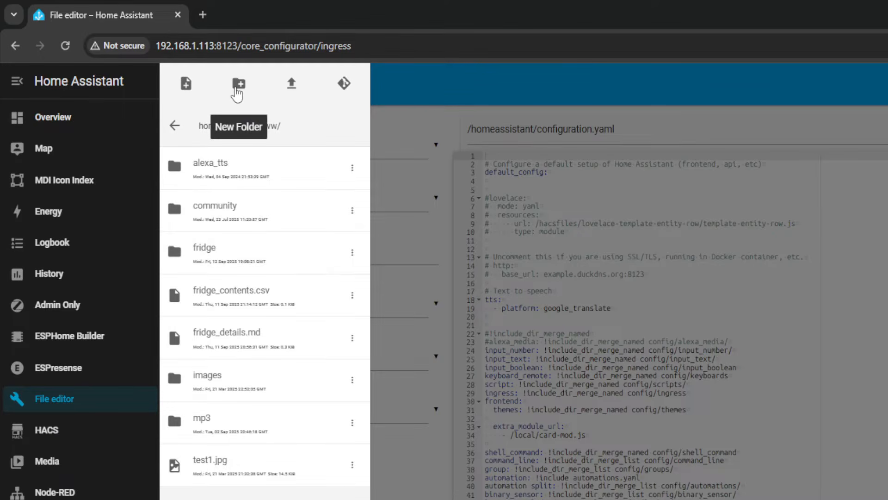
{"action": "left_click", "coordinate": [237, 90]}
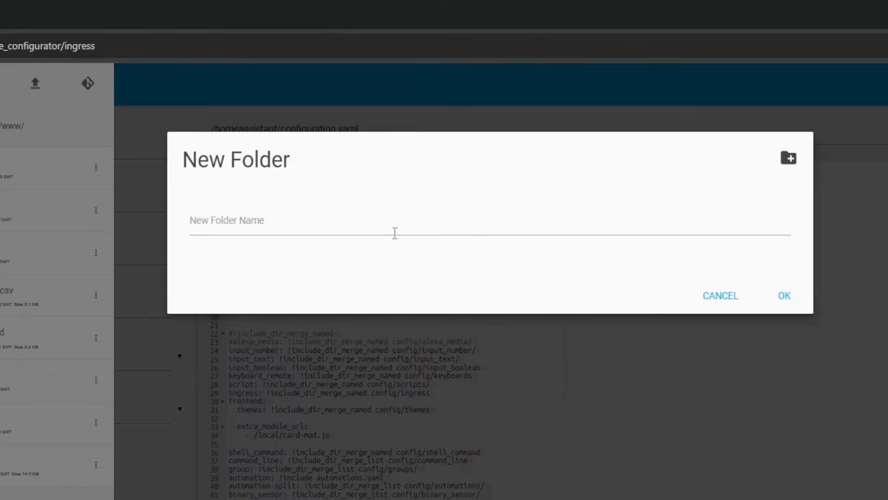
{"action": "left_click", "coordinate": [385, 220]}
{"action": "left_click", "coordinate": [305, 257]}
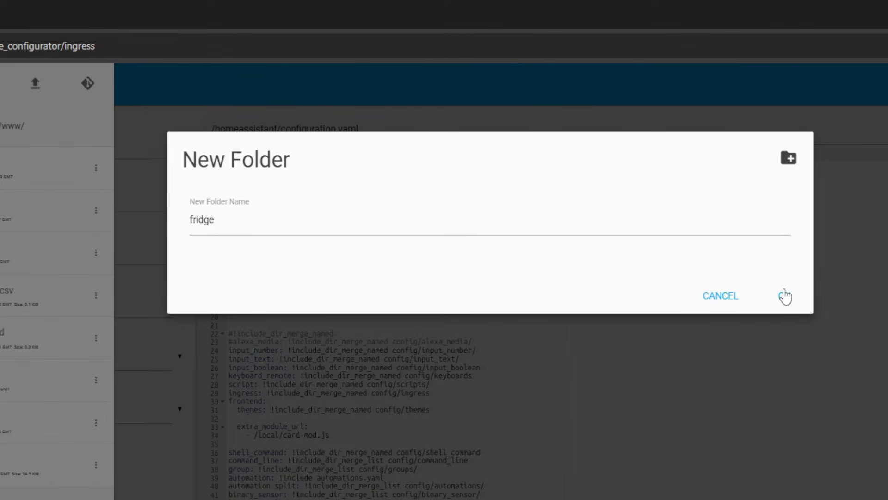
{"action": "left_click", "coordinate": [720, 296]}
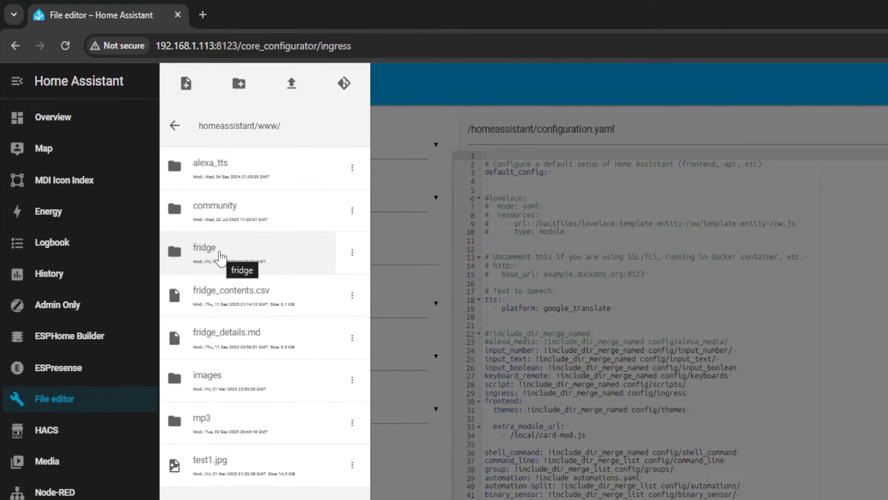
- Open the fridge folder inside www and view the fridge-photo.jpg image stored there
{"action": "left_click", "coordinate": [221, 257]}
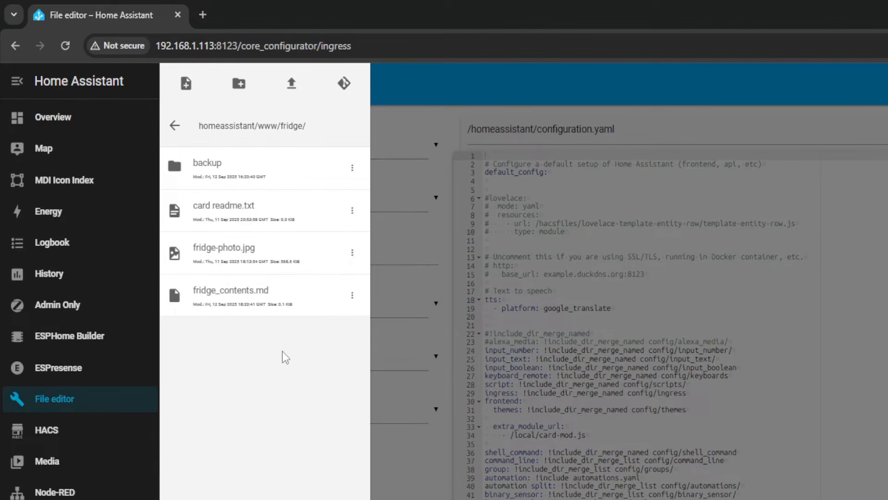
{"action": "left_click", "coordinate": [289, 86]}
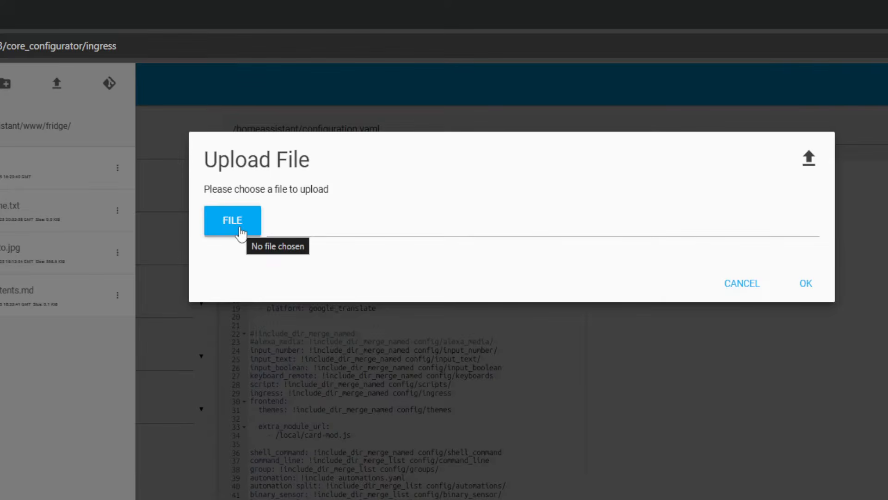
{"action": "left_click", "coordinate": [742, 286]}
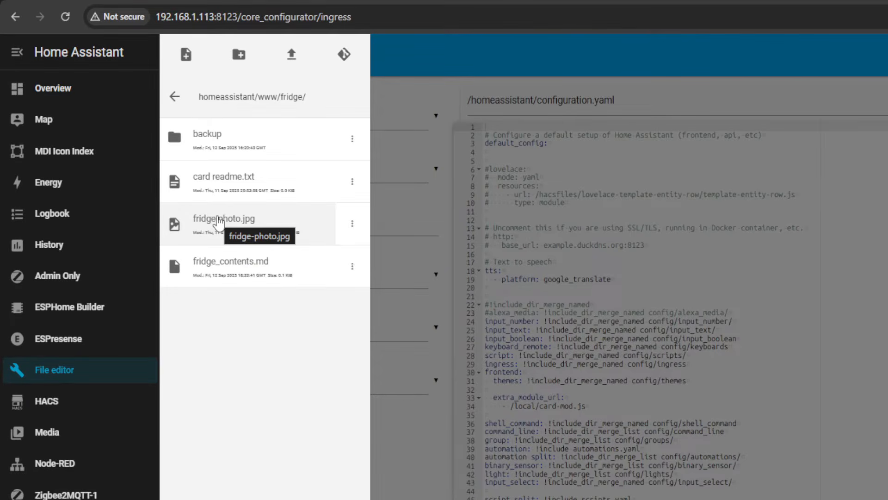
{"action": "left_click", "coordinate": [219, 221]}
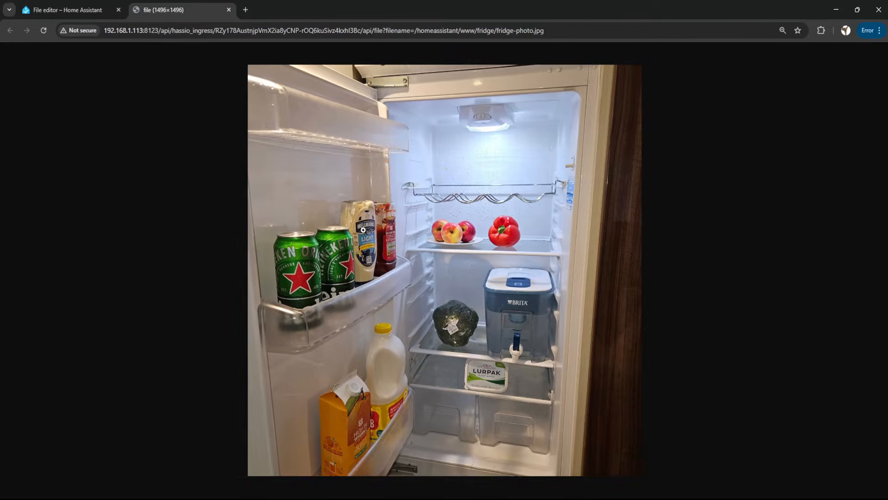
{"action": "left_click", "coordinate": [228, 11]}
- Go to the devices and services settings and start adding the Local File integration
{"action": "left_click", "coordinate": [116, 83]}
{"action": "left_click", "coordinate": [47, 80]}
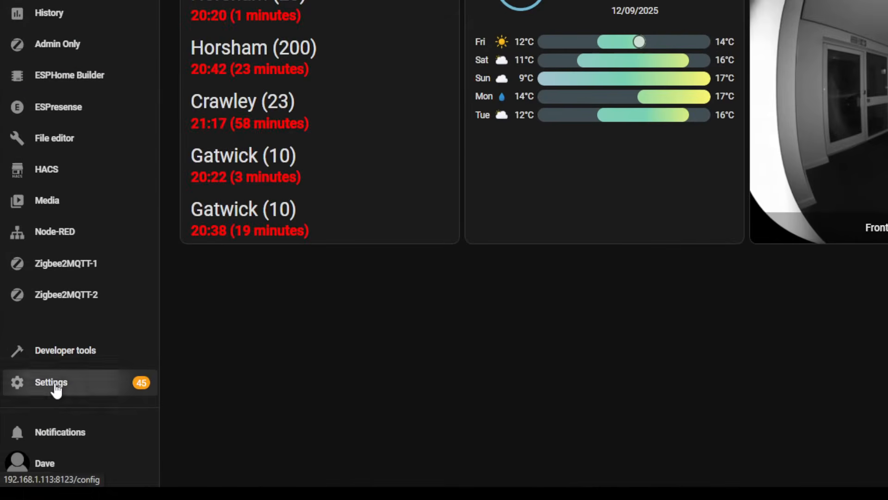
{"action": "left_click", "coordinate": [56, 390]}
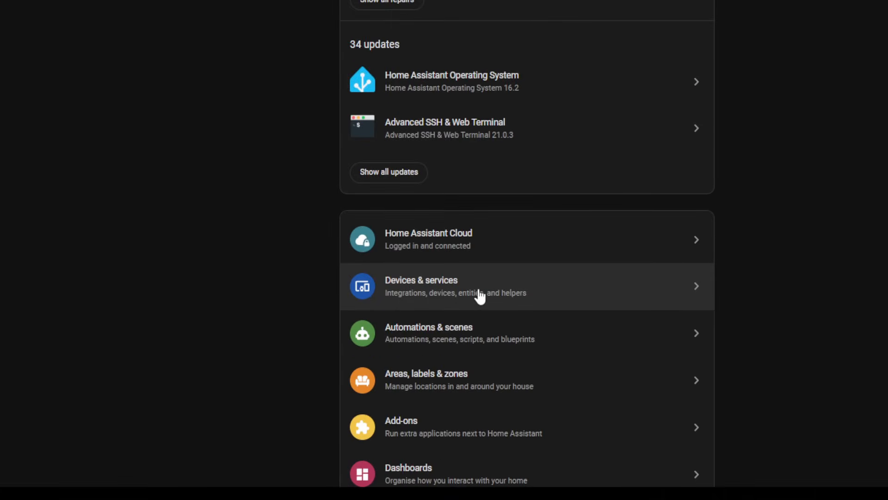
{"action": "left_click", "coordinate": [480, 296]}
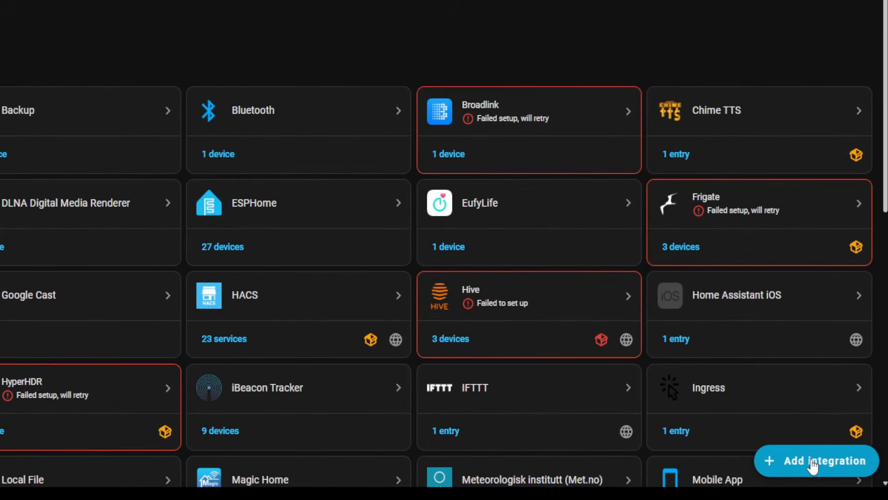
{"action": "left_click", "coordinate": [813, 464]}
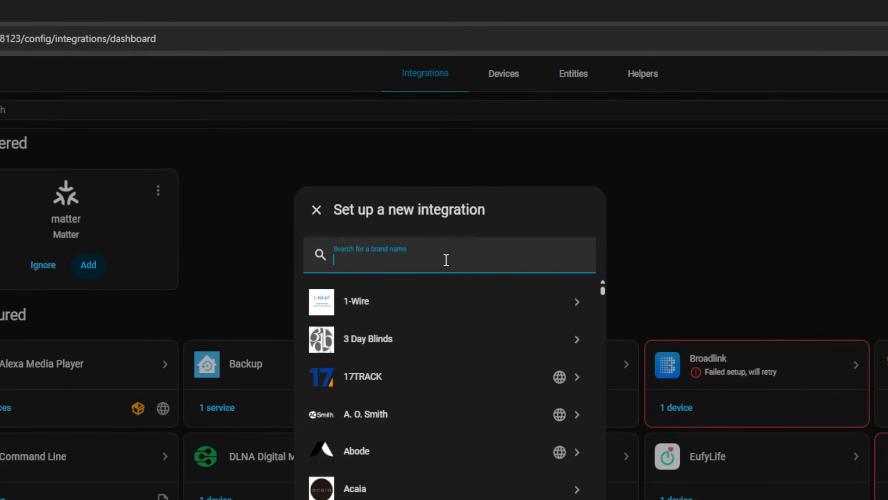
{"action": "type", "text": "local file"}
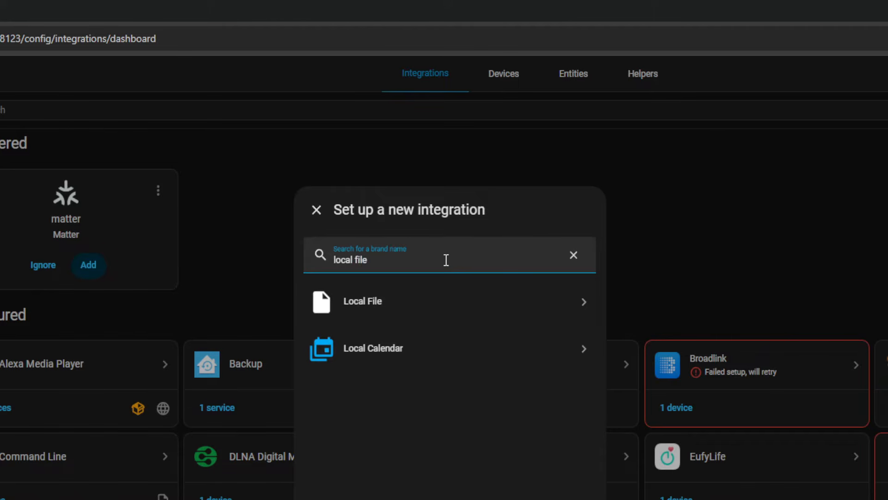
{"action": "left_click", "coordinate": [438, 303]}
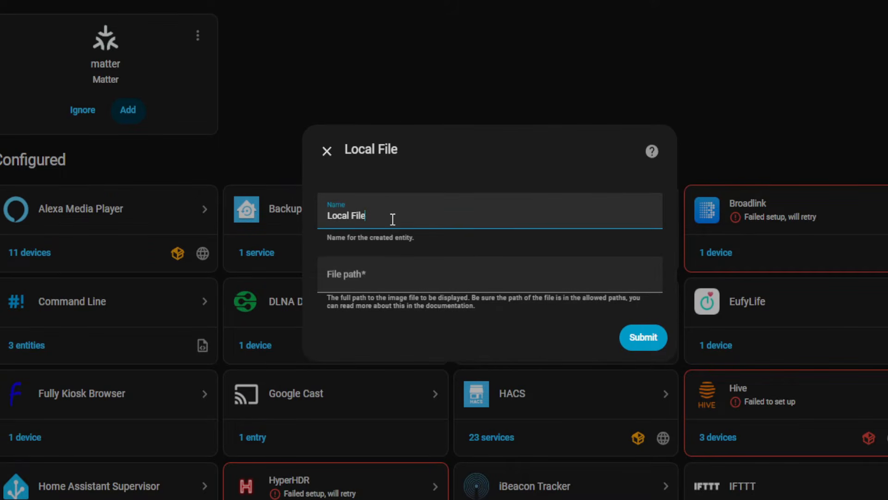
- Set the Local File integration's file path to /config/www/fridge/fridge-photo.jpg, keeping the name Local File, and finish the setup
{"action": "left_click", "coordinate": [374, 275]}
{"action": "left_click", "coordinate": [351, 343]}
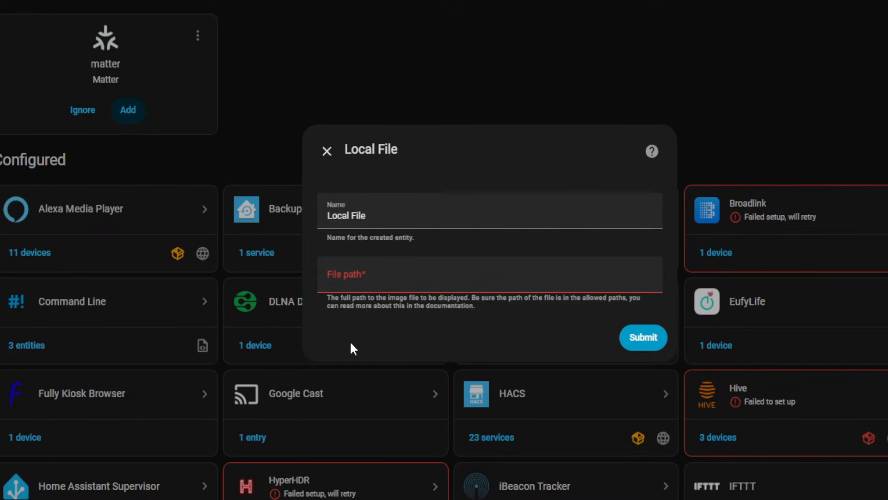
{"action": "left_click", "coordinate": [397, 279]}
{"action": "type", "text": "/config/www/fridge/fridge-photo.jpg"}
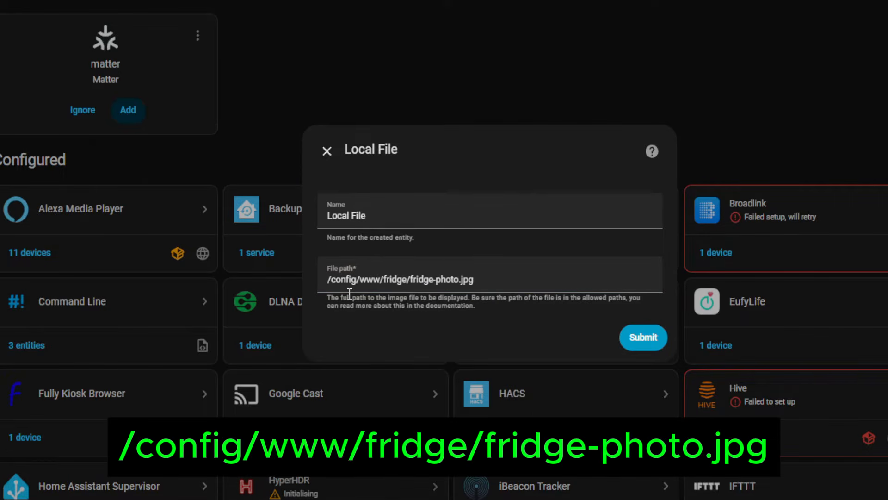
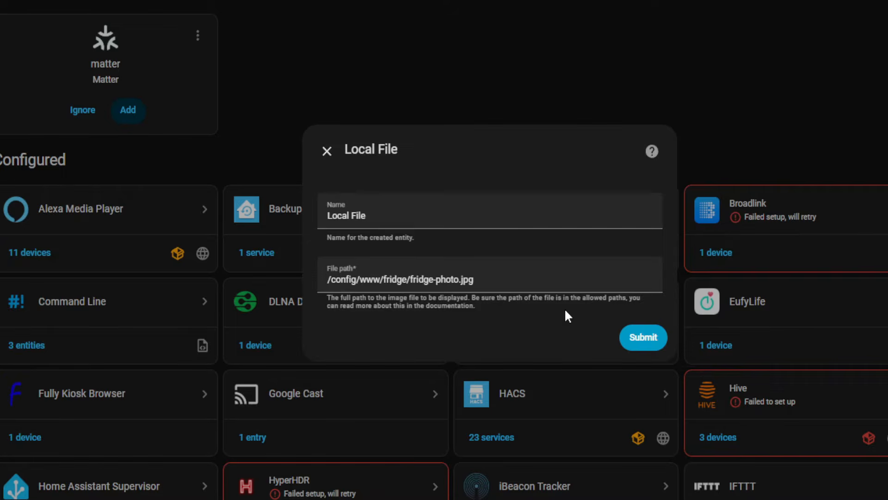
{"action": "left_click", "coordinate": [639, 347]}
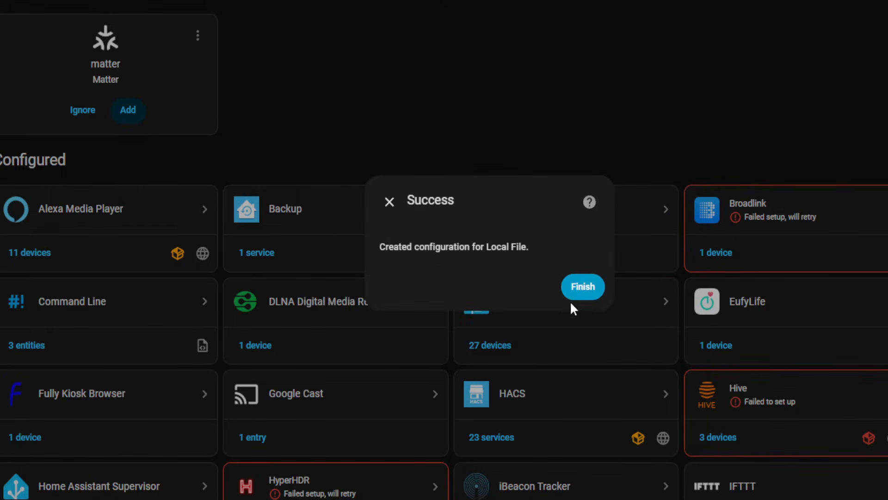
{"action": "left_click", "coordinate": [578, 296]}
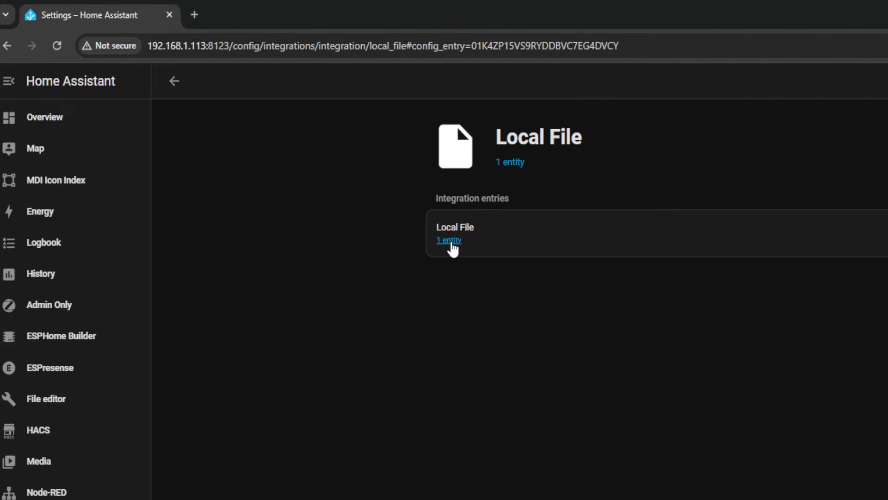
- Check the Local File entity's camera image and inspect its entity ID in the entity settings
{"action": "left_click", "coordinate": [450, 241]}
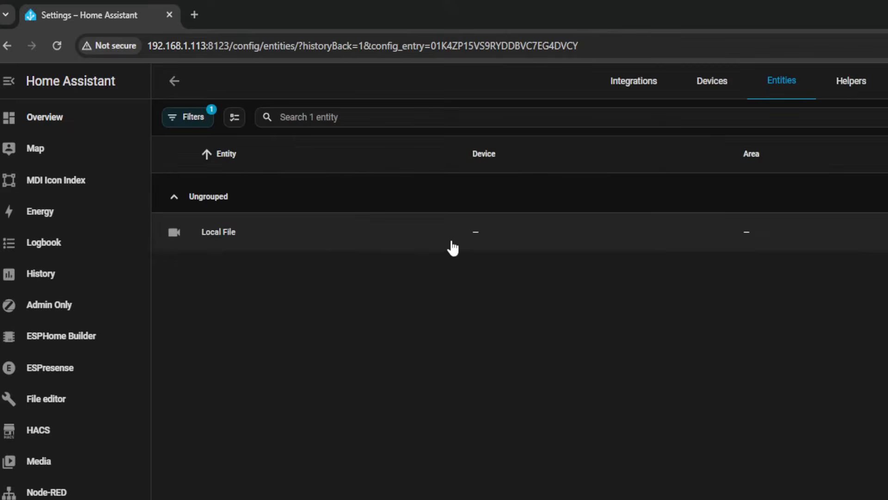
{"action": "left_click", "coordinate": [226, 235]}
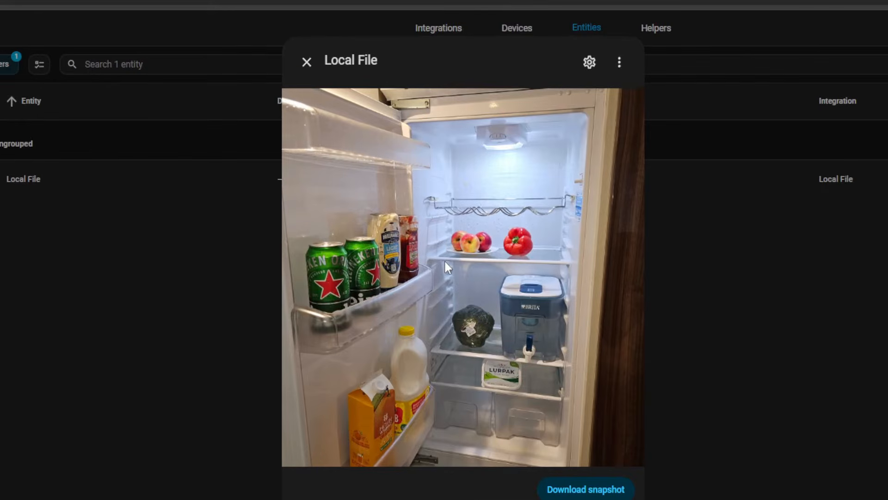
{"action": "left_click", "coordinate": [589, 62]}
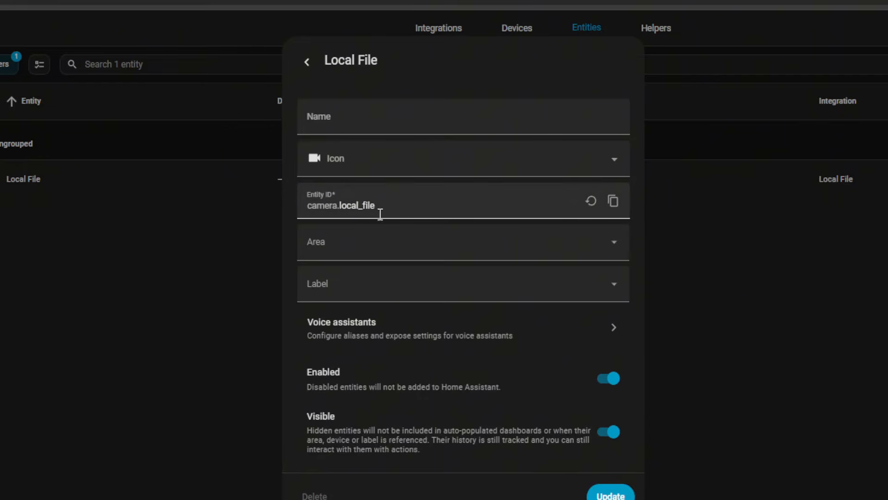
{"action": "left_click_drag", "start_coordinate": [410, 206], "coordinate": [303, 204]}
{"action": "left_click", "coordinate": [402, 204]}
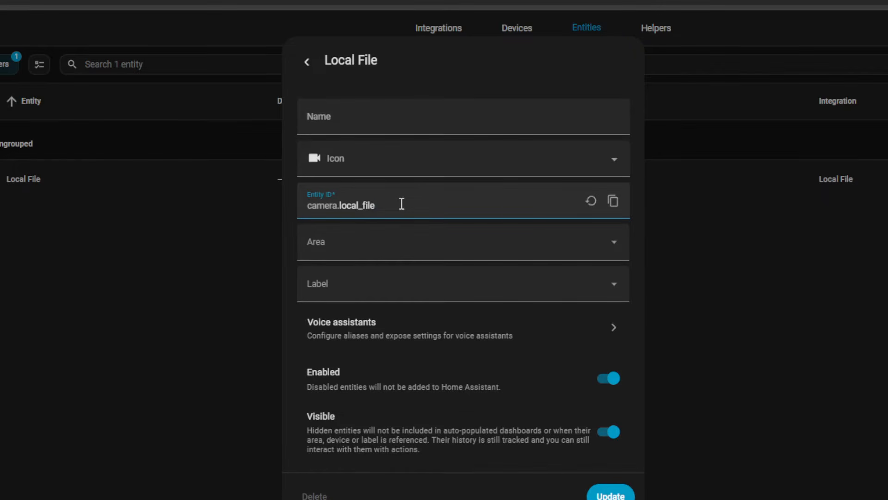
{"action": "left_click", "coordinate": [306, 62]}
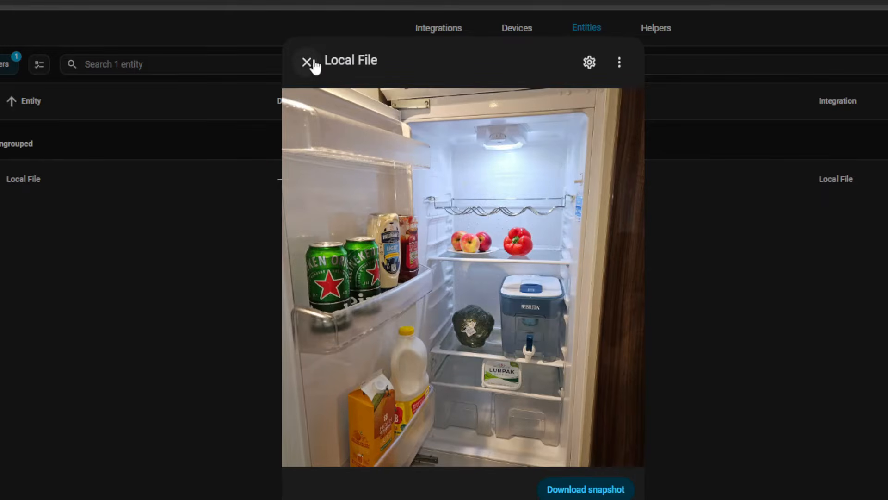
{"action": "left_click", "coordinate": [307, 61]}
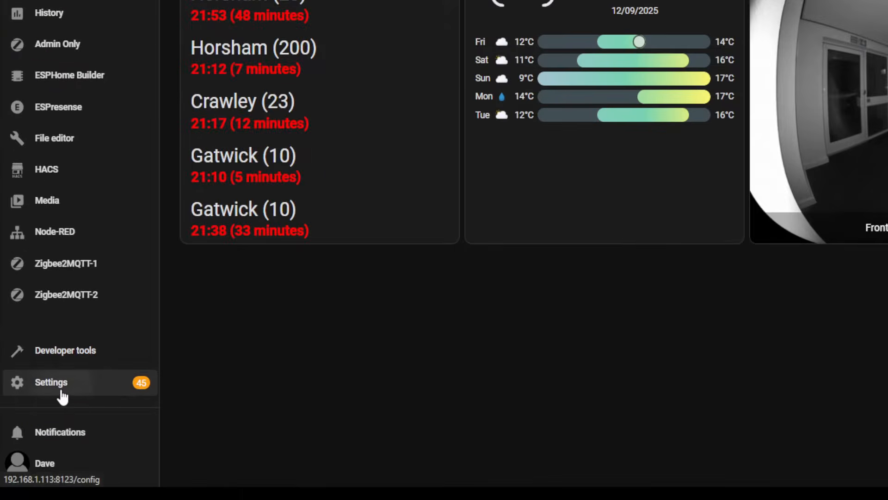
- Create a new empty automation from scratch in the automations and scenes settings
{"action": "left_click", "coordinate": [39, 433]}
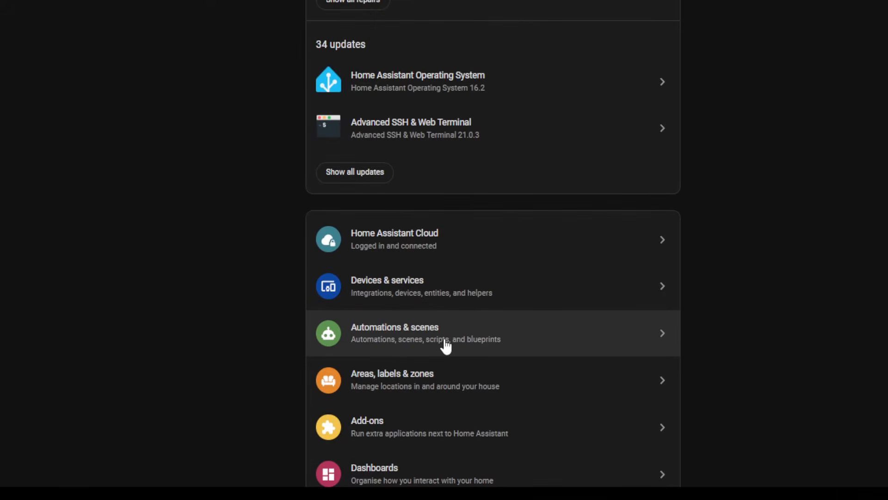
{"action": "left_click", "coordinate": [445, 346]}
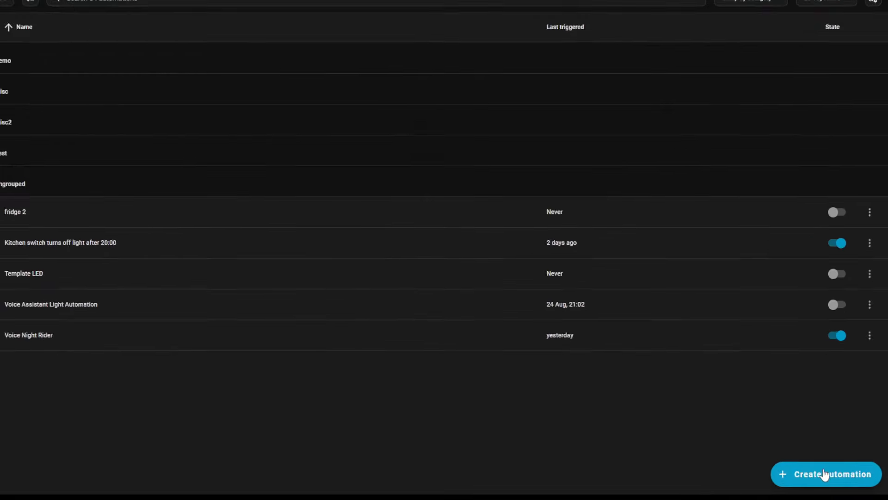
{"action": "left_click", "coordinate": [825, 476]}
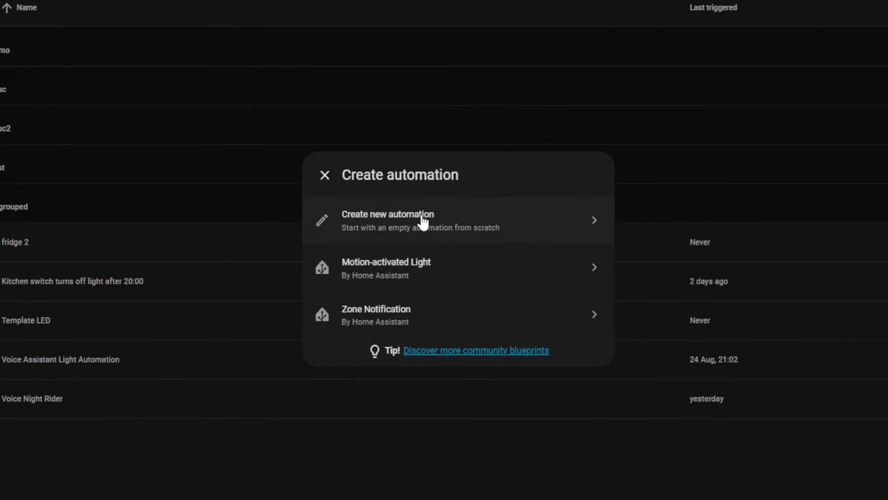
{"action": "left_click", "coordinate": [423, 219]}
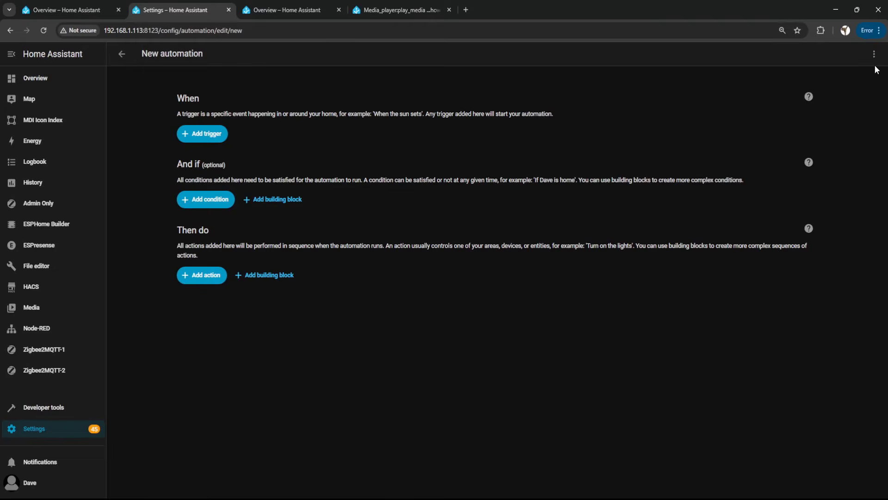
- Switch the new automation to YAML editing and replace its contents with the copied Whats in Fridge automation code
{"action": "left_click", "coordinate": [874, 59]}
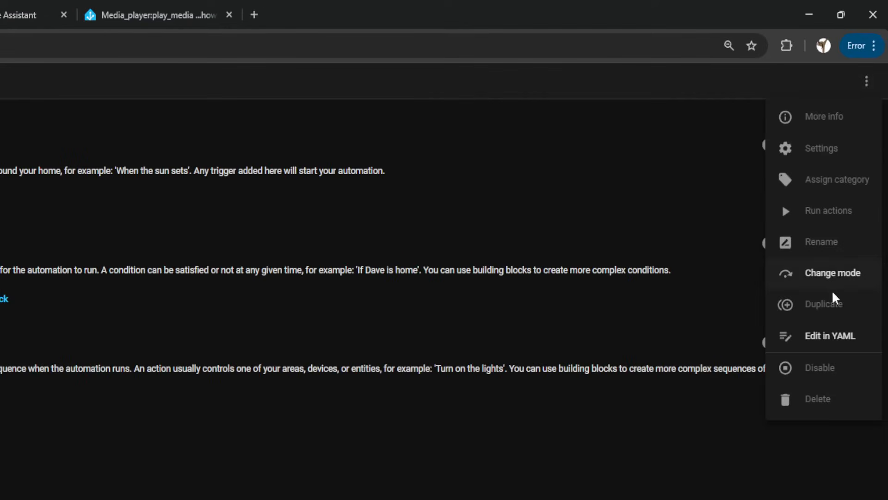
{"action": "left_click", "coordinate": [857, 335]}
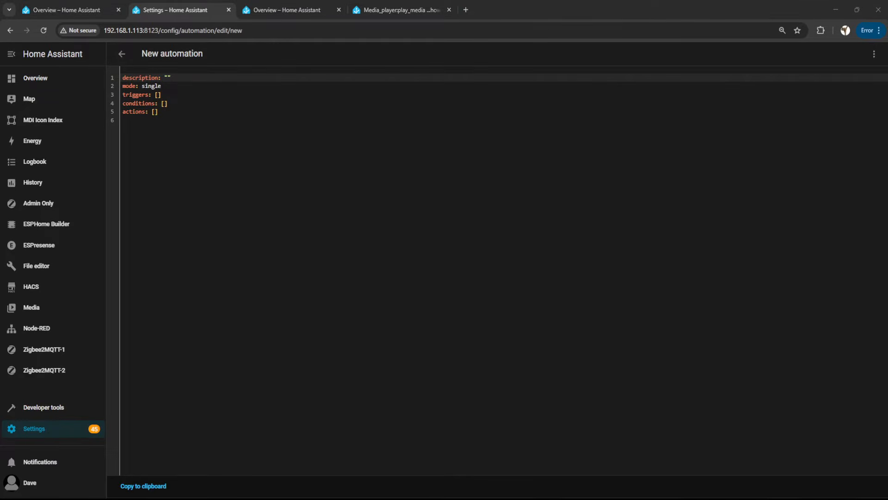
{"action": "key", "text": "ctrl+a"}
{"action": "key", "text": "ctrl+v"}
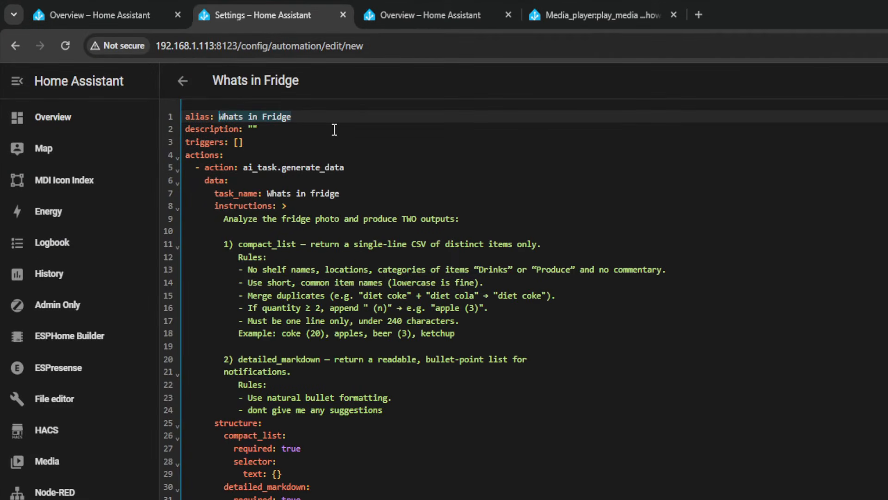
- Review the ai_task.generate_data action, the fridge photo analysis instructions and the AI task entity_id line in the automation's YAML
{"action": "left_click", "coordinate": [374, 170]}
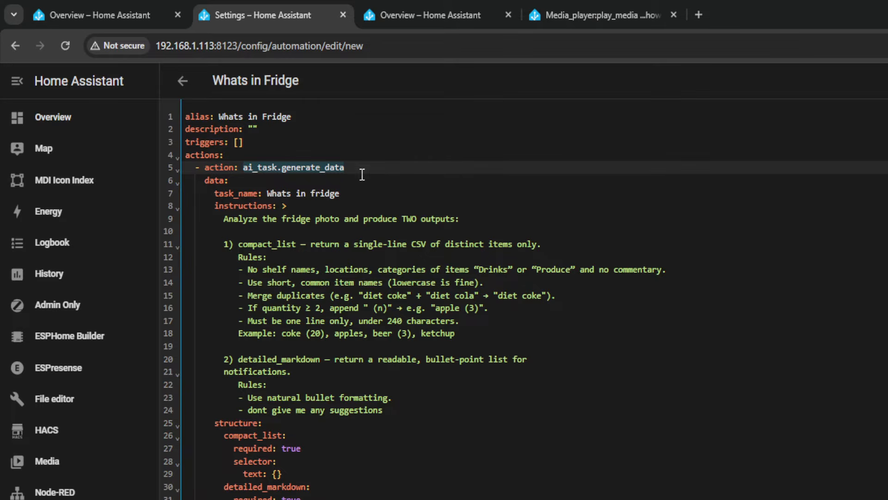
{"action": "left_click", "coordinate": [413, 414]}
{"action": "left_click_drag", "start_coordinate": [412, 414], "coordinate": [169, 221]}
{"action": "left_click", "coordinate": [538, 176]}
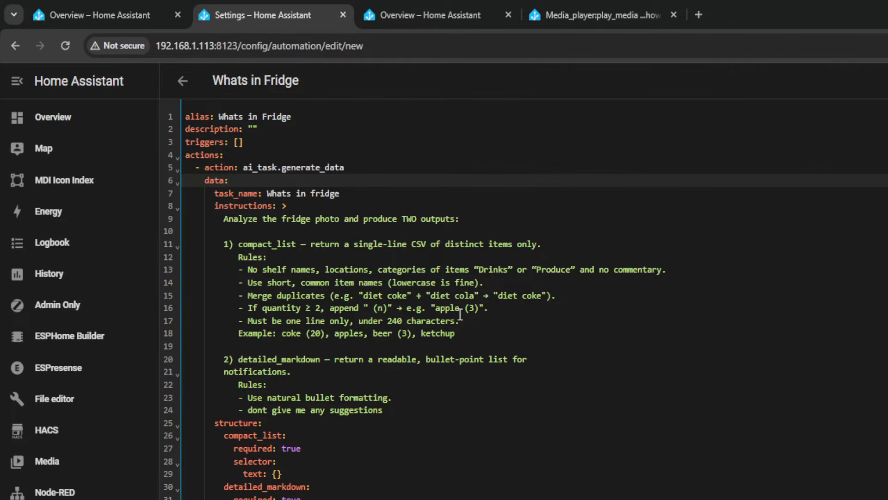
{"action": "scroll", "coordinate": [328, 378], "scroll_direction": "down", "scroll_amount": 3}
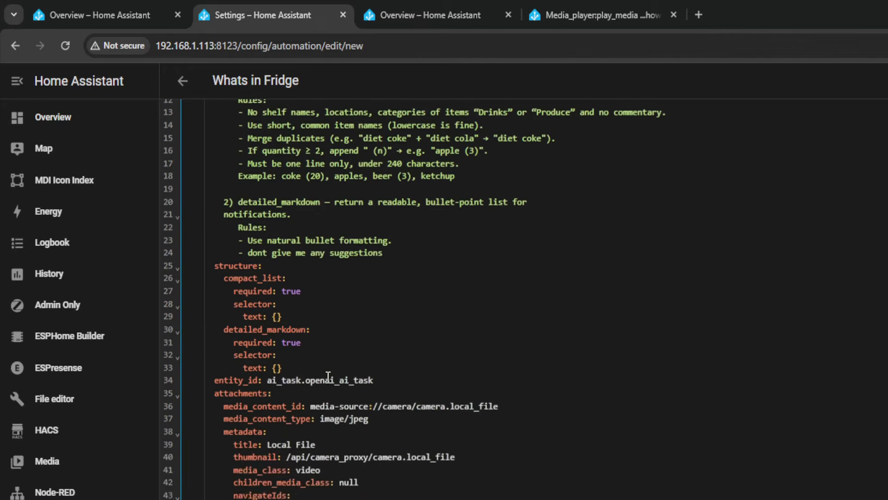
{"action": "left_click", "coordinate": [417, 418]}
{"action": "left_click_drag", "start_coordinate": [416, 418], "coordinate": [213, 416]}
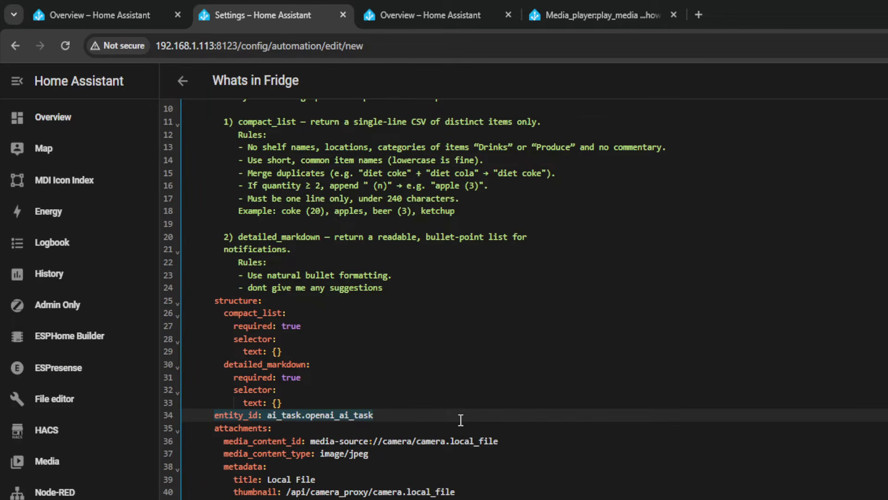
- In the separate Home Assistant overview page, go to the devices and services settings and search the integrations for "open"
{"action": "left_click", "coordinate": [392, 417]}
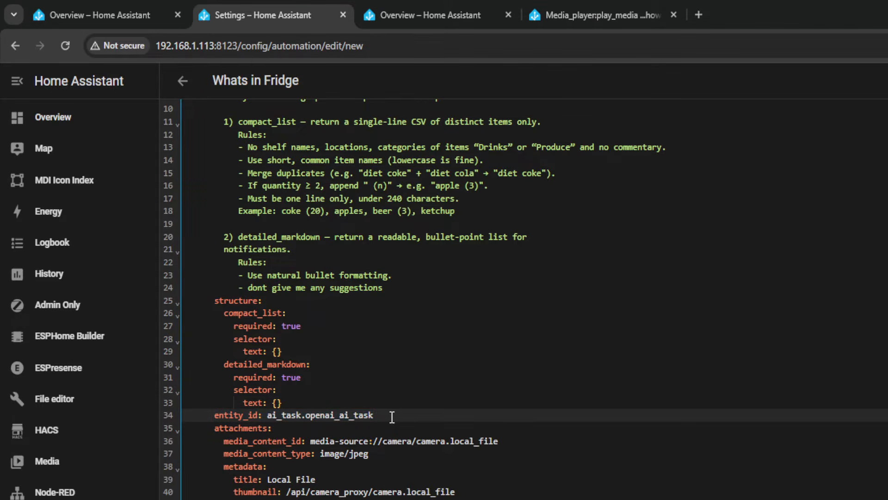
{"action": "left_click", "coordinate": [412, 12]}
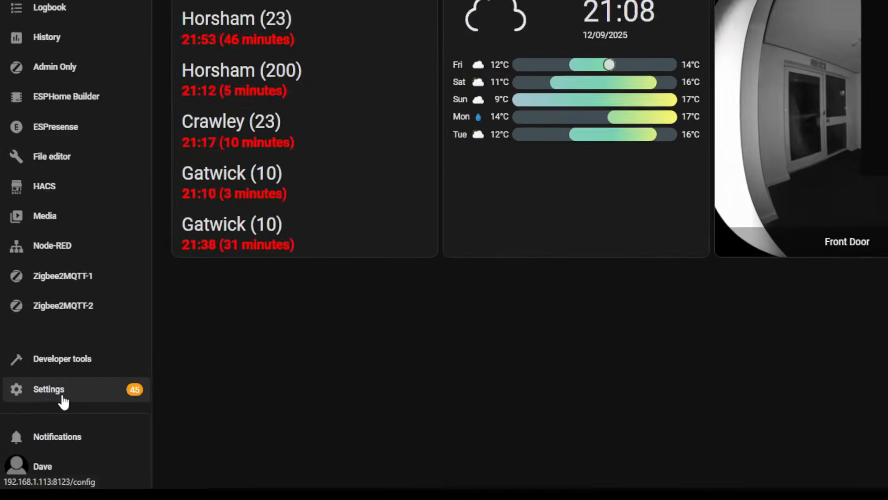
{"action": "left_click", "coordinate": [63, 397]}
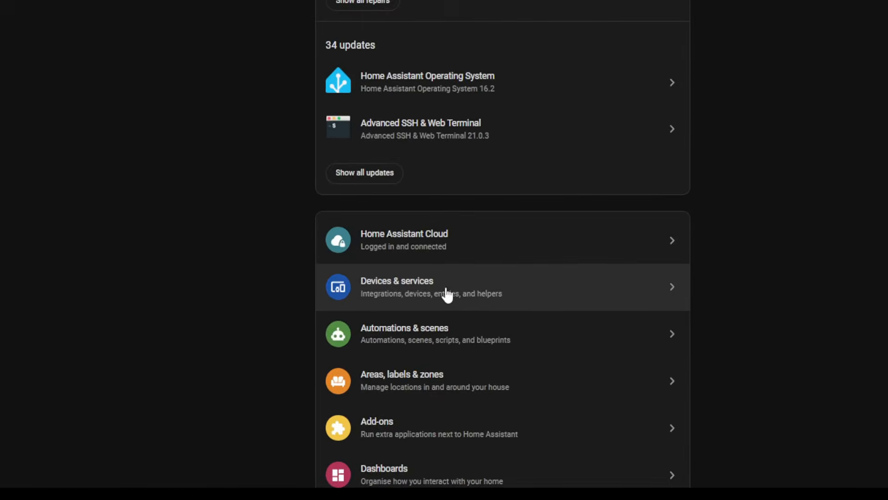
{"action": "left_click", "coordinate": [458, 370]}
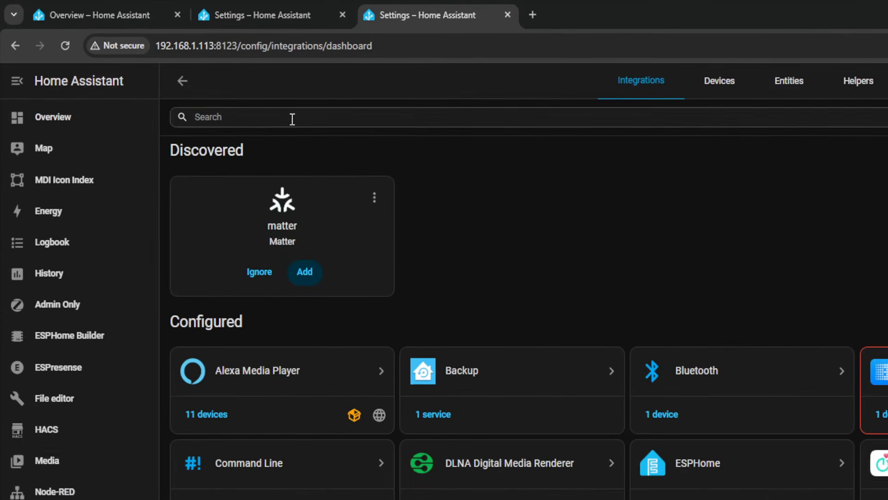
{"action": "left_click", "coordinate": [195, 79]}
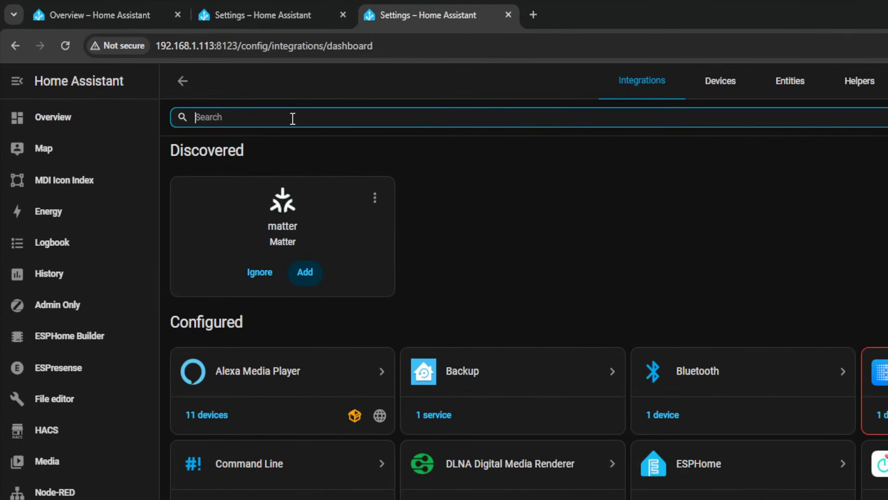
{"action": "type", "text": "open"}
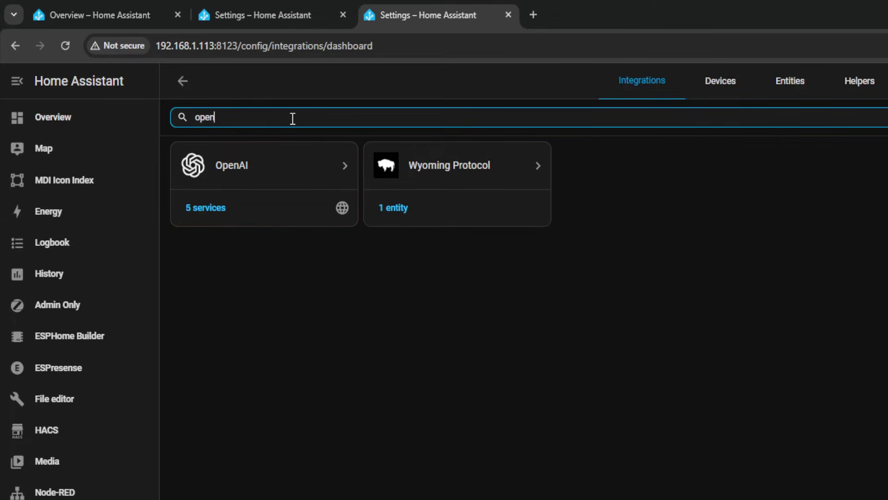
- Open the OpenAI integration's entity list and bring up the details of the OpenAI AI Task entity
{"action": "left_click", "coordinate": [234, 167]}
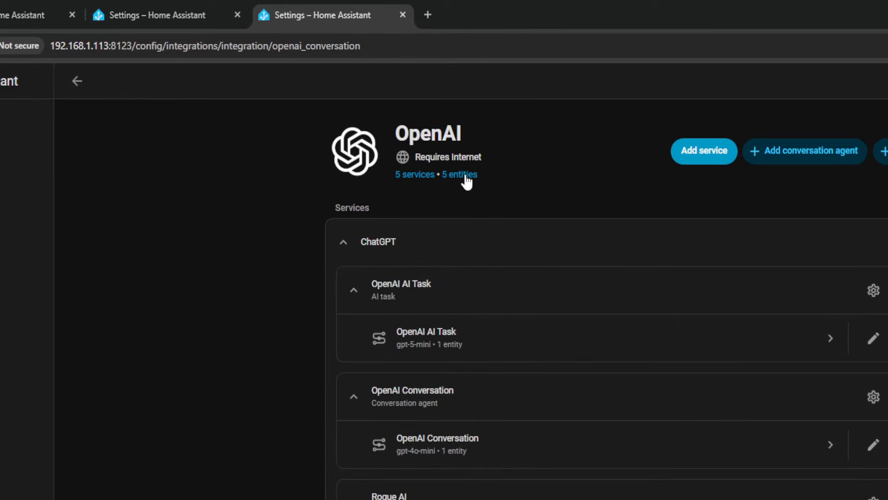
{"action": "left_click", "coordinate": [378, 118]}
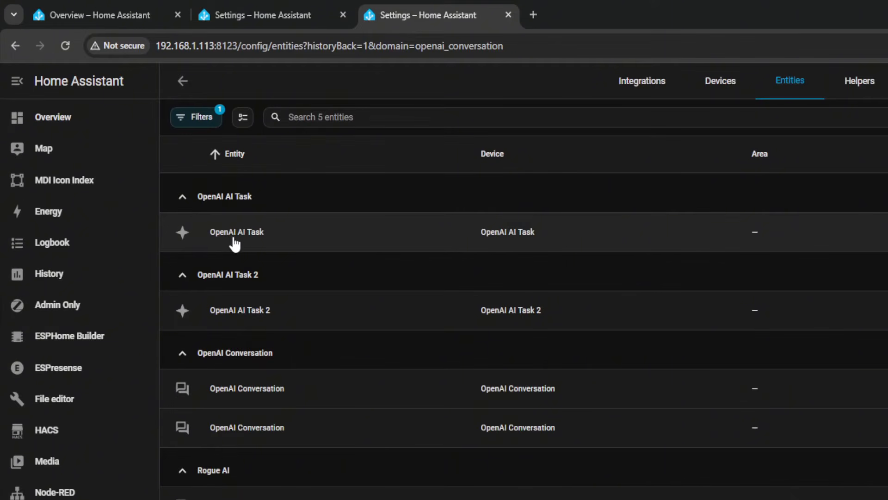
{"action": "left_click", "coordinate": [237, 234]}
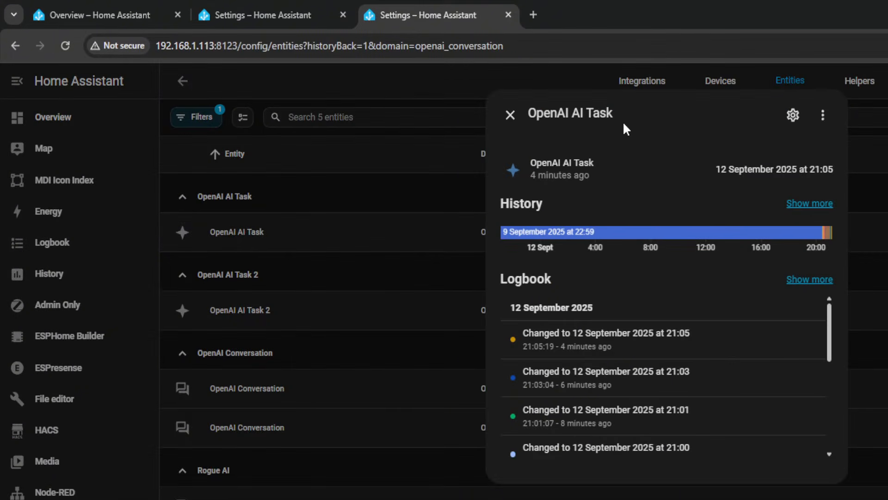
- Open the OpenAI AI Task entity's settings and check its entity ID
{"action": "left_click", "coordinate": [793, 116]}
{"action": "left_click", "coordinate": [598, 259]}
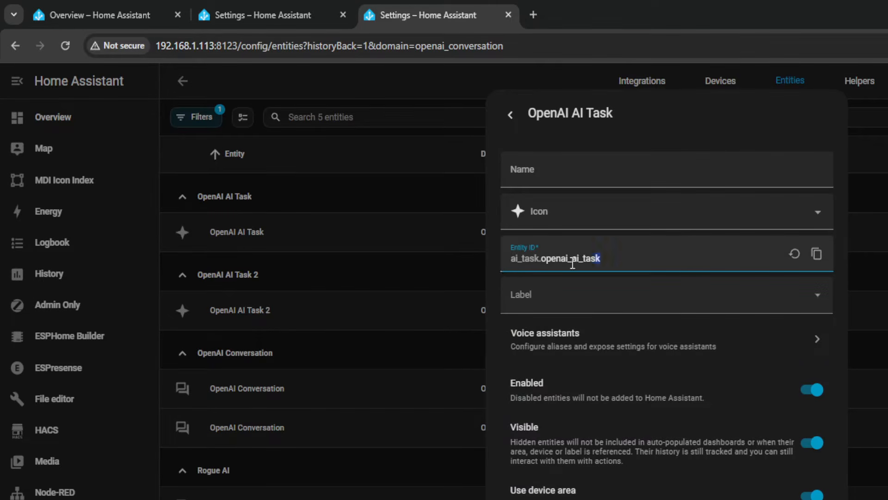
{"action": "left_click_drag", "start_coordinate": [598, 261], "coordinate": [500, 263]}
{"action": "left_click", "coordinate": [627, 257]}
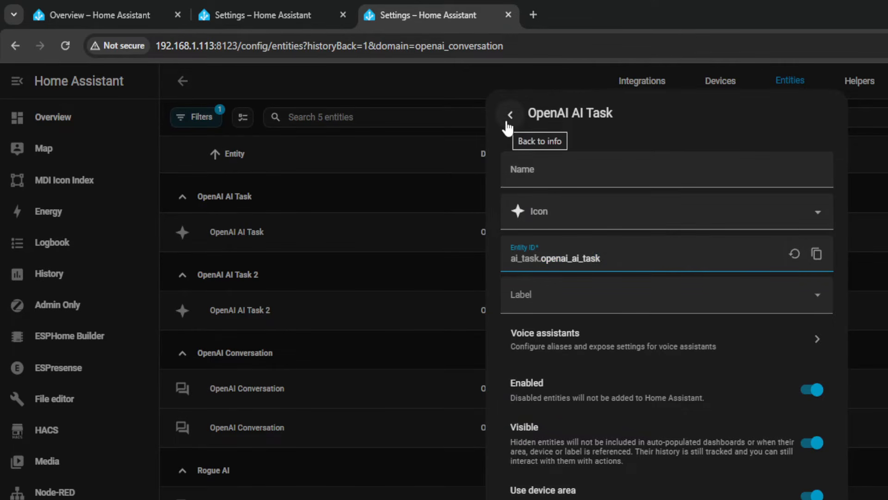
- Return to the Whats in Fridge automation's YAML and examine the attachment's media_content_id value
{"action": "left_click", "coordinate": [264, 15]}
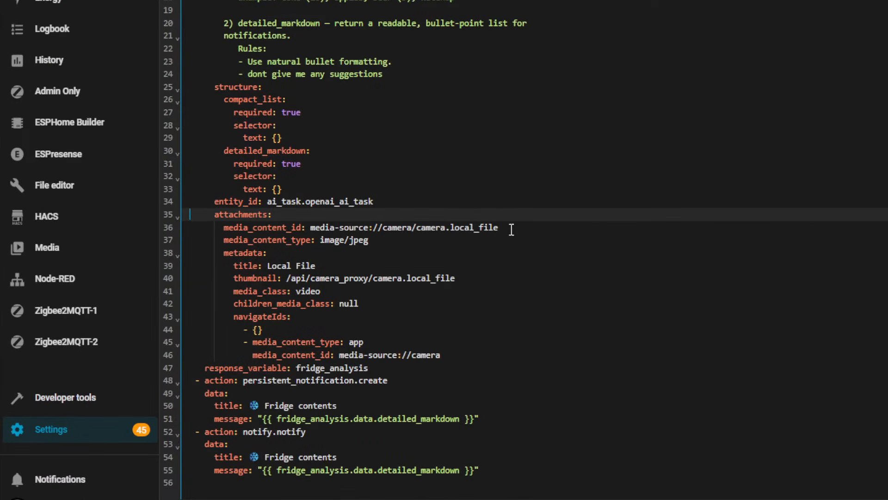
{"action": "left_click_drag", "start_coordinate": [536, 227], "coordinate": [313, 233]}
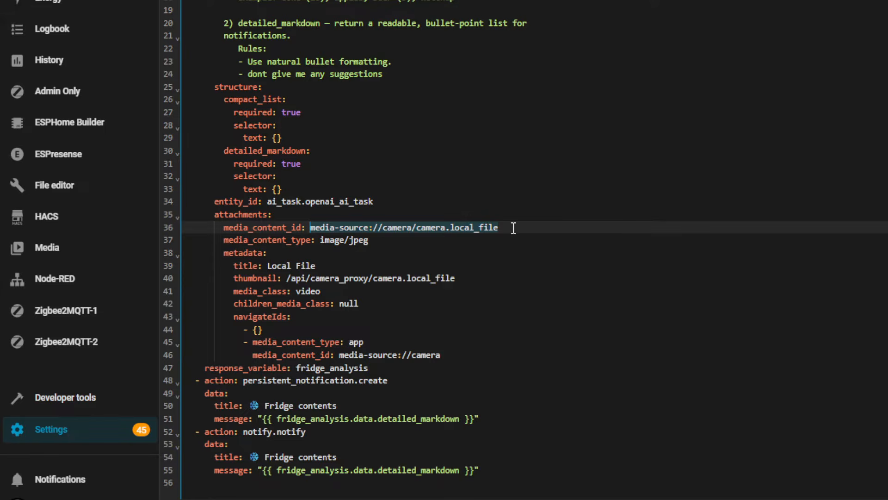
{"action": "left_click_drag", "start_coordinate": [510, 227], "coordinate": [313, 230]}
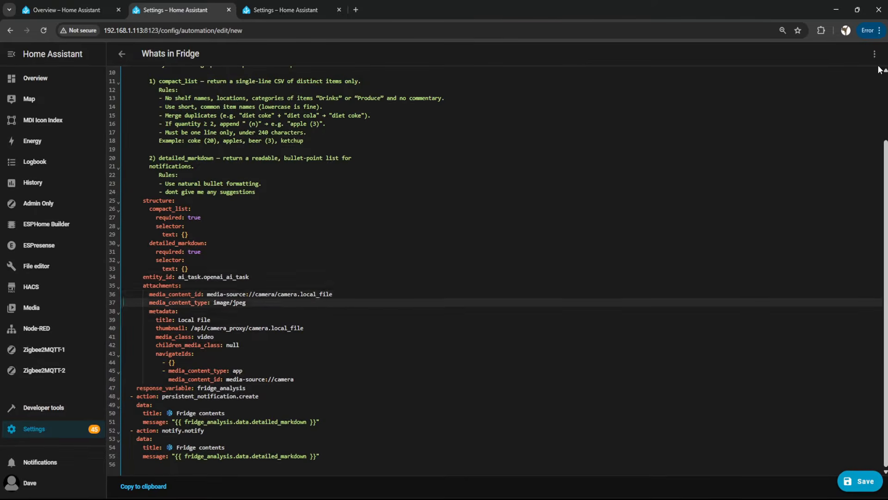
- Show the automation in the visual editor and review the Generate data action's settings and the camera sources available for its attachment
{"action": "left_click", "coordinate": [875, 55]}
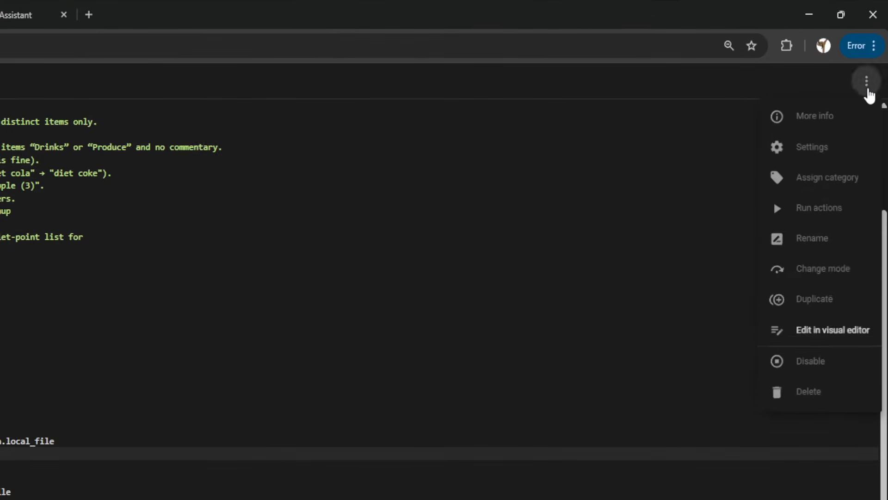
{"action": "left_click", "coordinate": [829, 338]}
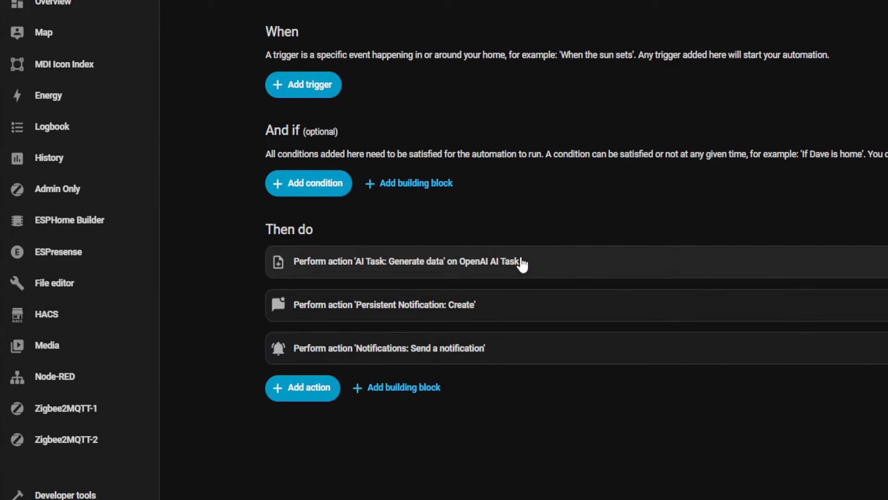
{"action": "left_click", "coordinate": [560, 263]}
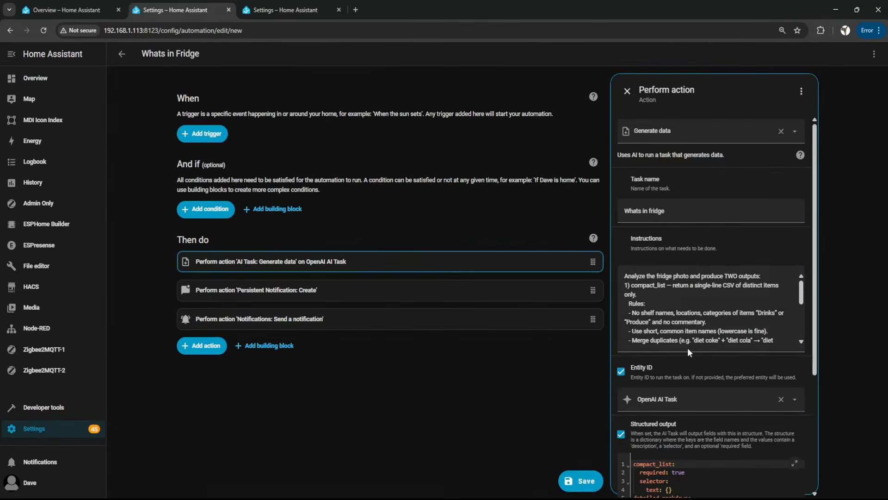
{"action": "scroll", "coordinate": [690, 352], "scroll_direction": "down", "scroll_amount": 4}
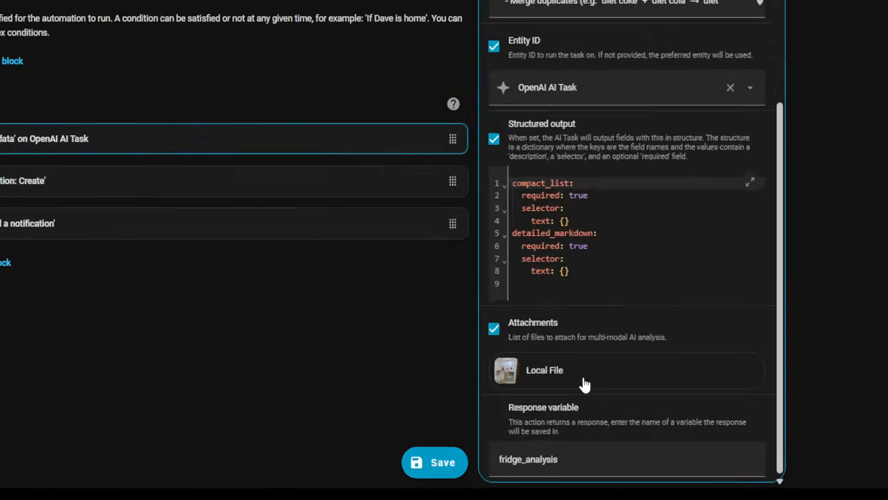
{"action": "left_click", "coordinate": [536, 360]}
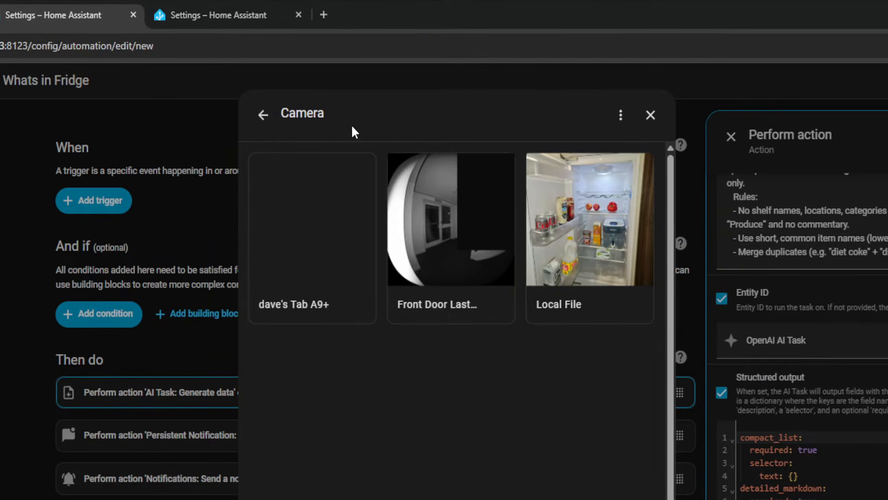
{"action": "left_click", "coordinate": [650, 115]}
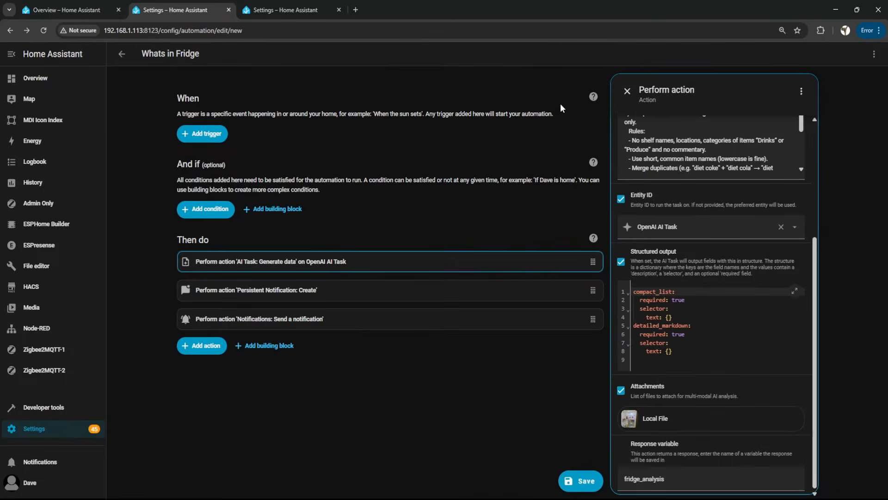
- View the Generate data action as YAML, close it, and show the whole automation in YAML again
{"action": "left_click", "coordinate": [802, 93]}
{"action": "left_click", "coordinate": [758, 207]}
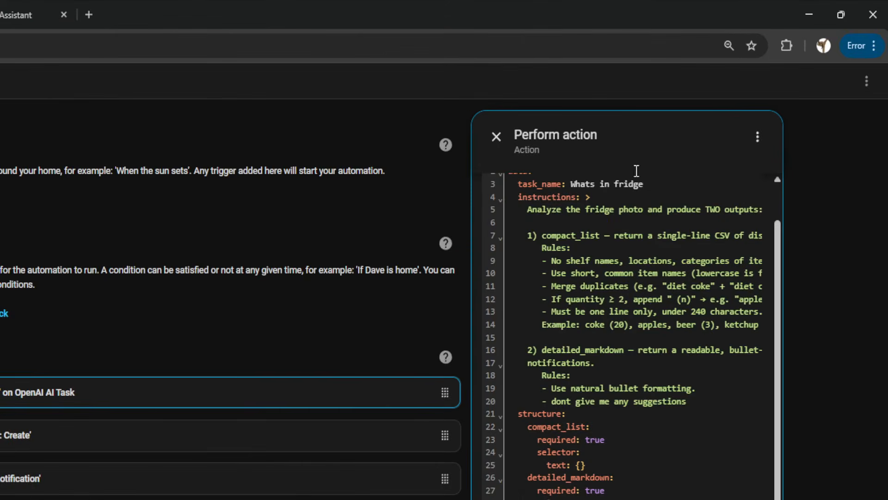
{"action": "left_click", "coordinate": [488, 137]}
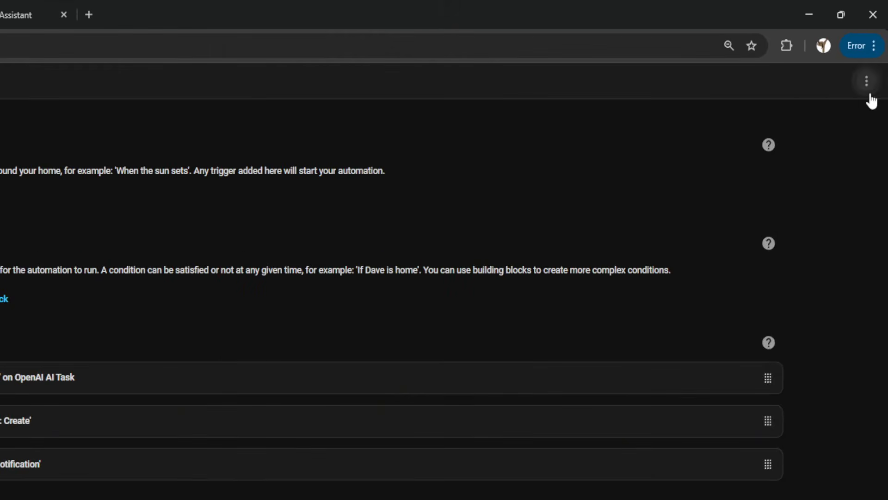
{"action": "left_click", "coordinate": [873, 57]}
{"action": "left_click", "coordinate": [825, 345]}
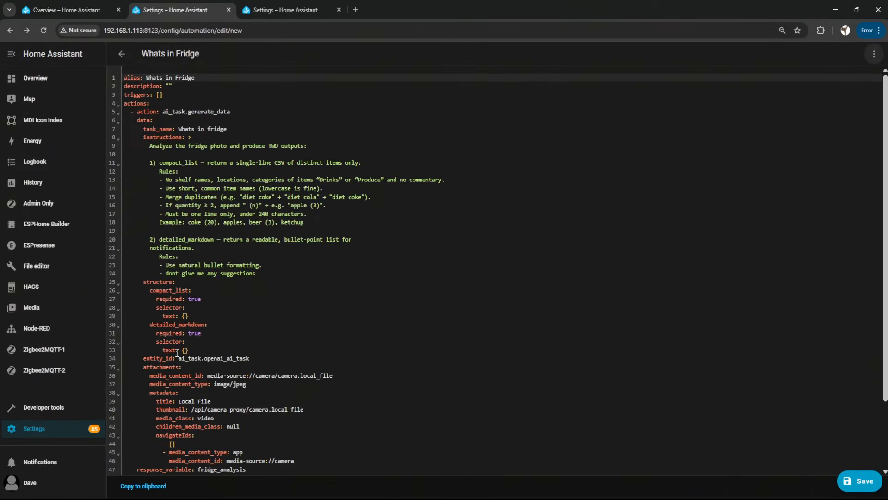
- Examine the persistent_notification.create and notify.notify actions at the end of the automation's YAML
{"action": "scroll", "coordinate": [178, 353], "scroll_direction": "down", "scroll_amount": 2}
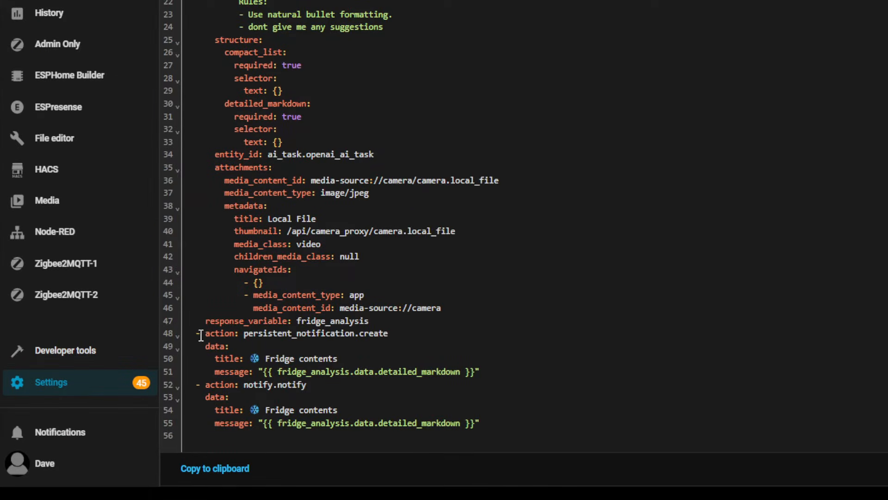
{"action": "left_click_drag", "start_coordinate": [192, 335], "coordinate": [548, 372]}
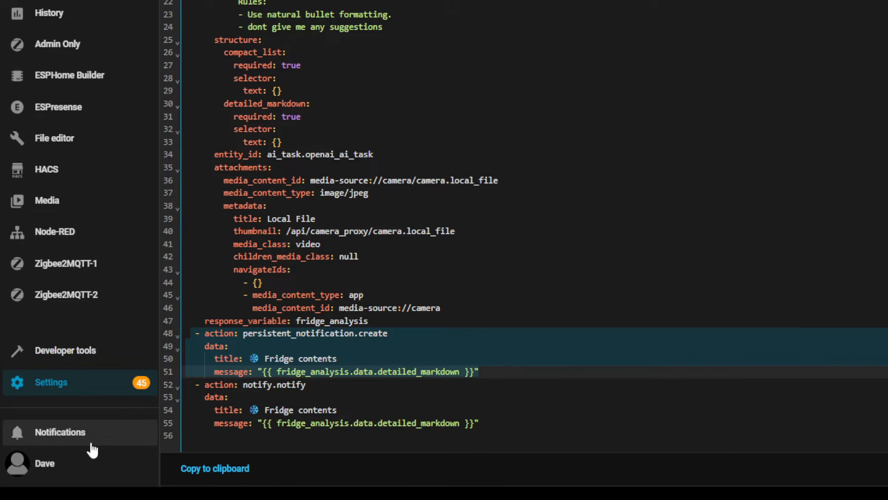
{"action": "left_click", "coordinate": [209, 397]}
{"action": "left_click", "coordinate": [206, 385]}
{"action": "left_click_drag", "start_coordinate": [206, 385], "coordinate": [518, 423]}
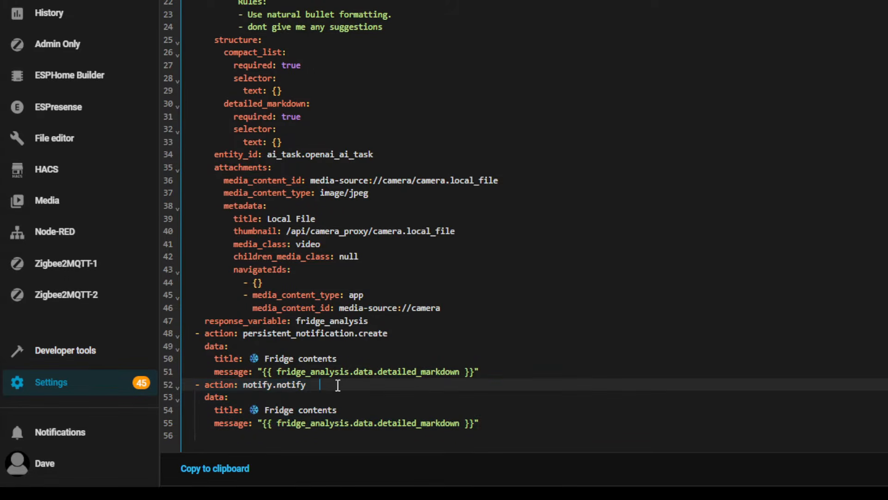
- Try a phone-specific mobile app notify service beside notify.notify in the last action, and delete the added text
{"action": "type", "text": "notify.mobile_app_dave_s_s23_mobile"}
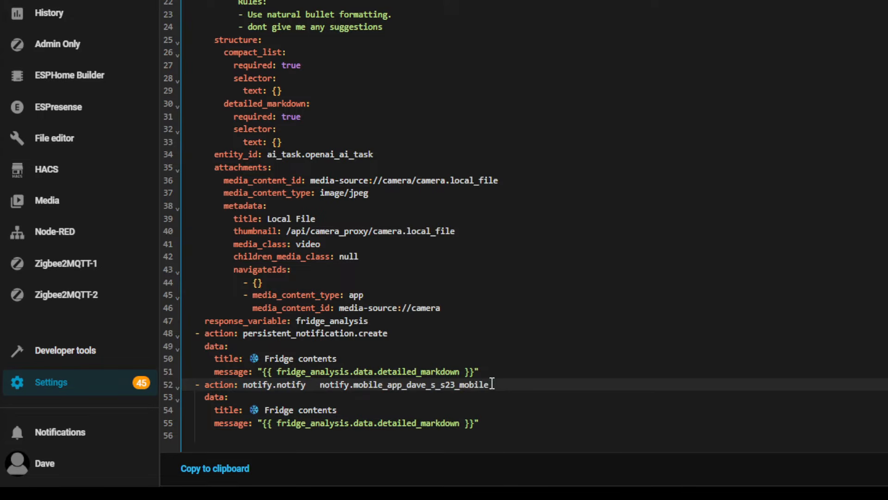
{"action": "left_click_drag", "start_coordinate": [505, 384], "coordinate": [322, 384]}
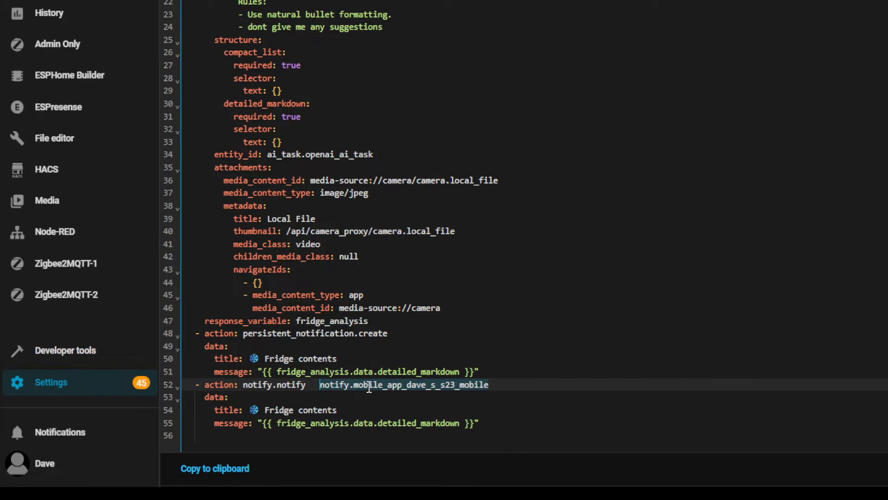
{"action": "left_click", "coordinate": [407, 385]}
{"action": "left_click_drag", "start_coordinate": [519, 386], "coordinate": [408, 385]}
{"action": "left_click", "coordinate": [543, 386]}
{"action": "left_click_drag", "start_coordinate": [504, 386], "coordinate": [306, 385]}
{"action": "key", "text": "BackSpace"}
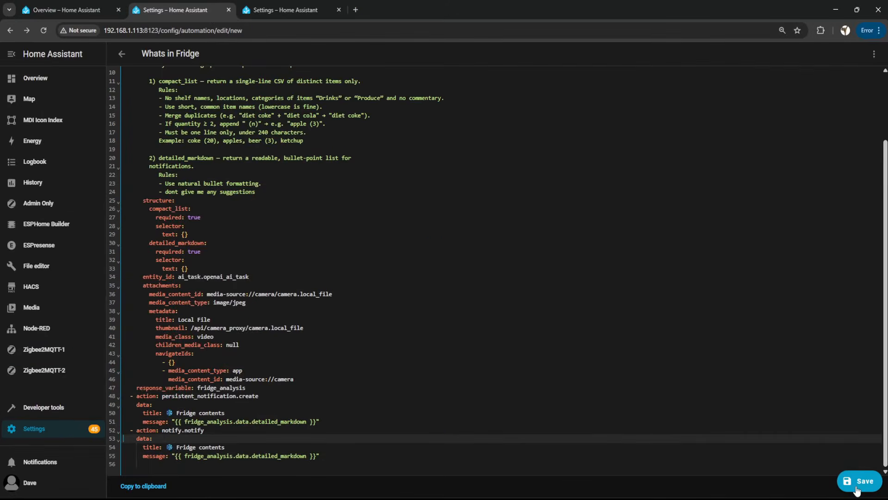
- Save the automation as Whats in Fridge and run its actions from the automations list
{"action": "left_click", "coordinate": [847, 468]}
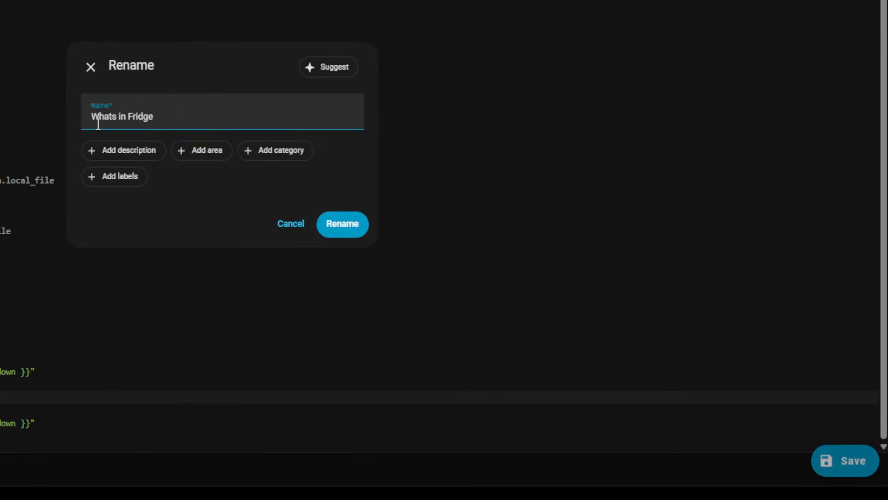
{"action": "left_click", "coordinate": [345, 226]}
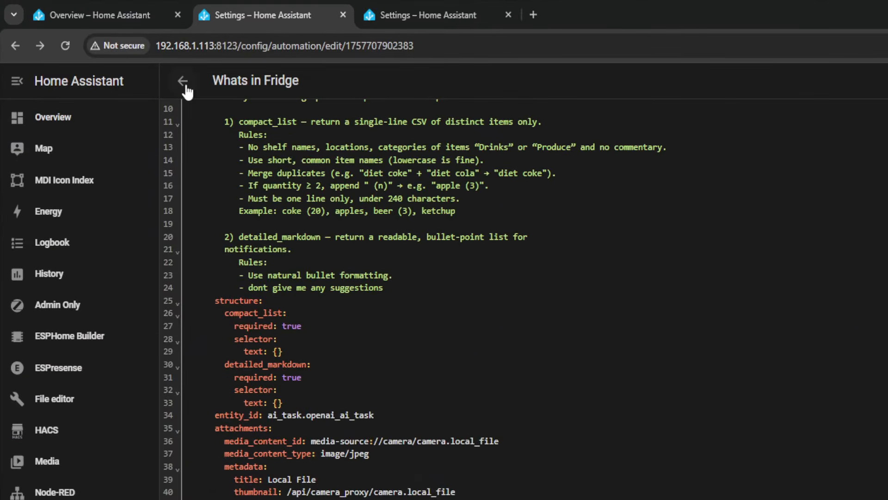
{"action": "left_click", "coordinate": [185, 87]}
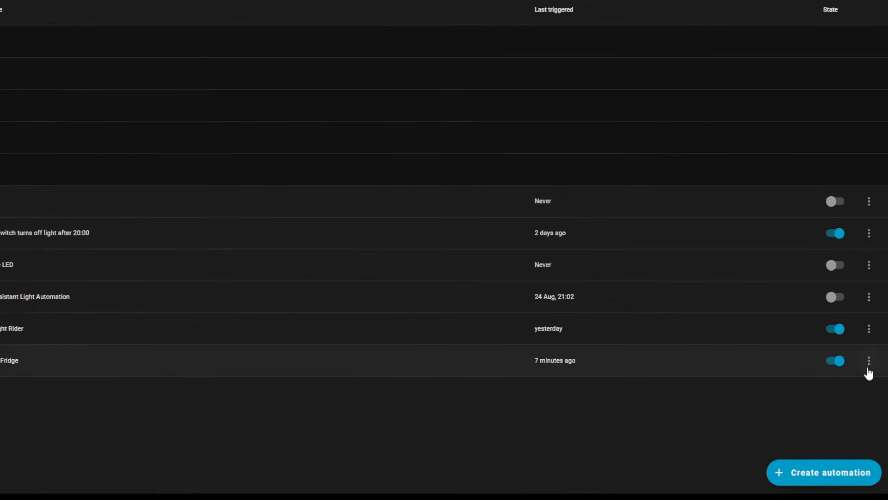
{"action": "left_click", "coordinate": [869, 363]}
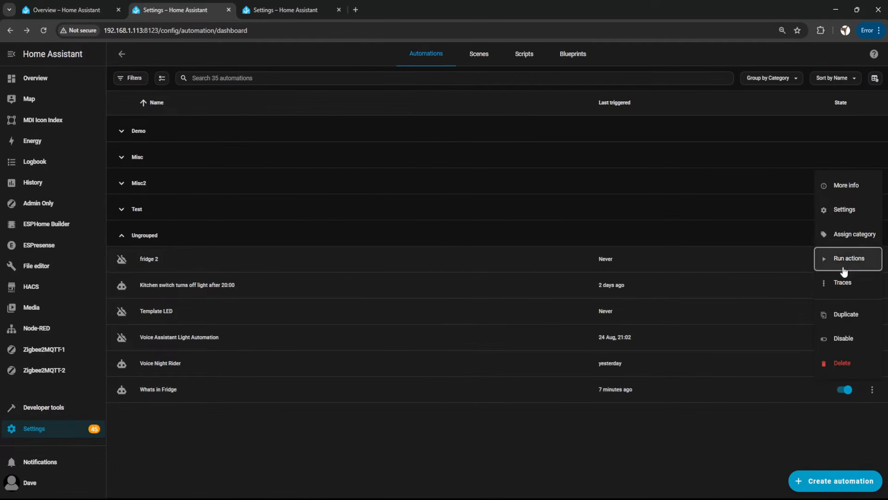
{"action": "left_click", "coordinate": [844, 272]}
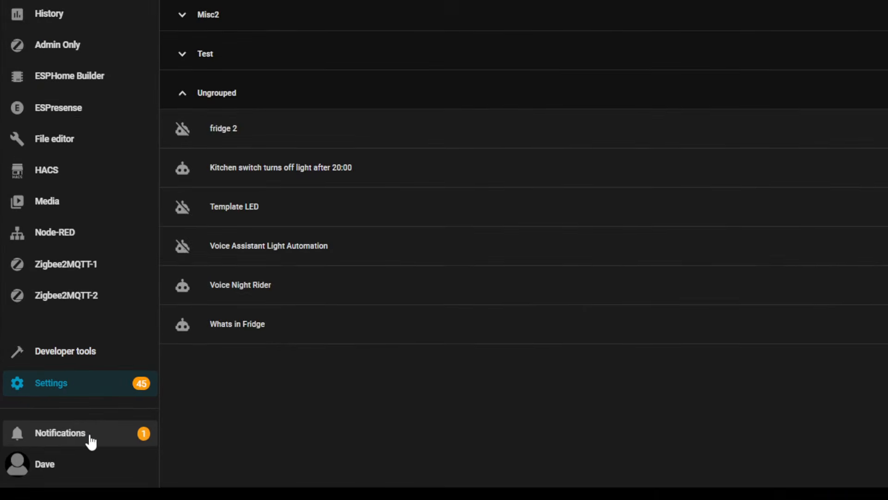
- Open the Fridge contents notification and compare its item list with the fridge photo
{"action": "left_click", "coordinate": [90, 437]}
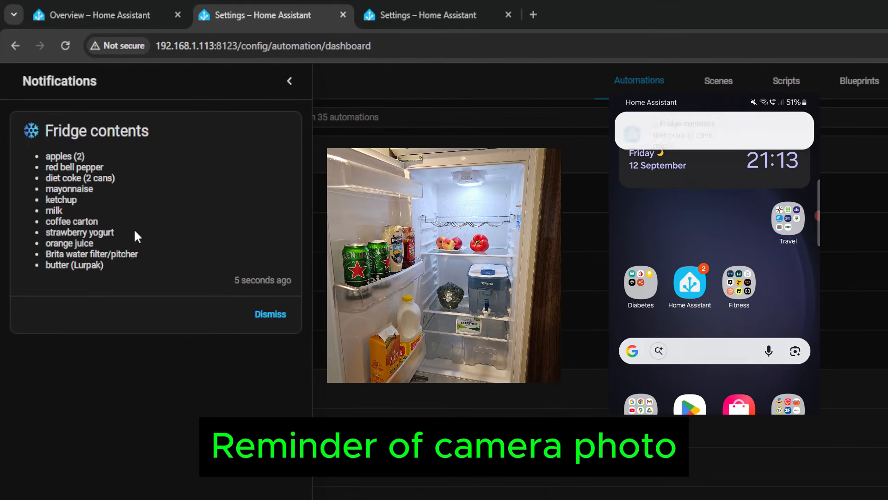
{"action": "left_click_drag", "start_coordinate": [119, 269], "coordinate": [30, 156]}
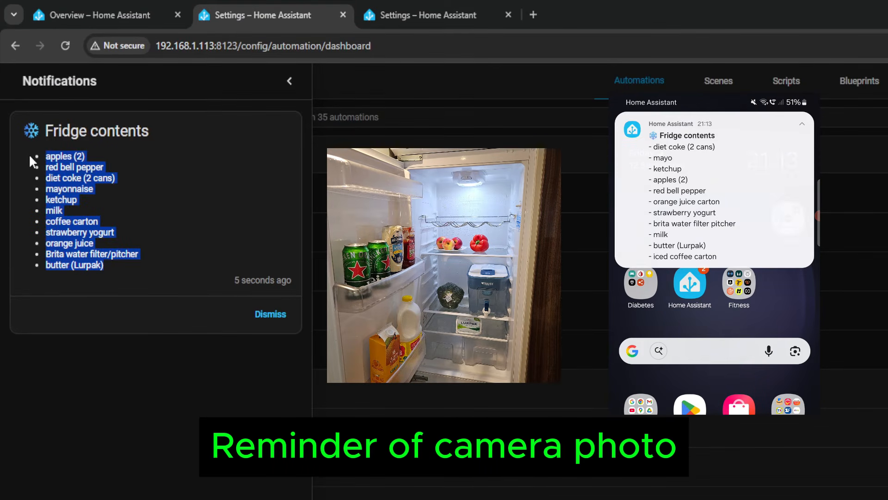
{"action": "left_click", "coordinate": [150, 319]}
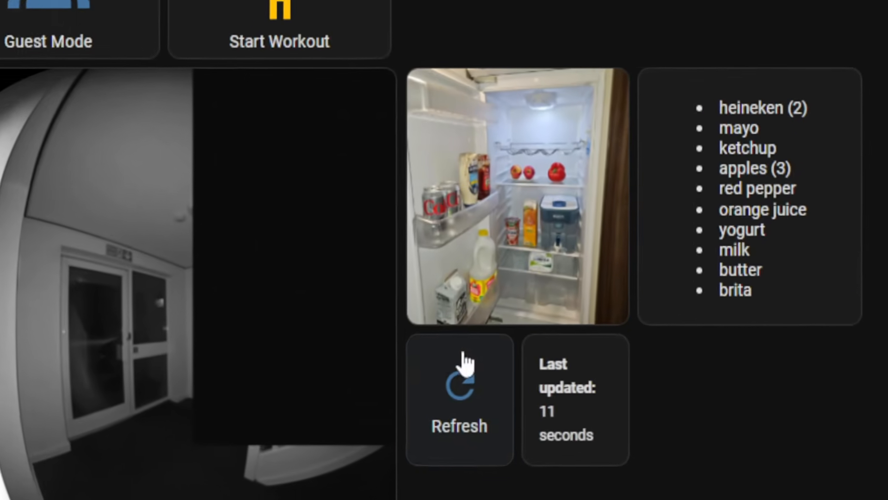
- Refresh the fridge contents card on the dashboard
{"action": "left_click", "coordinate": [623, 366]}
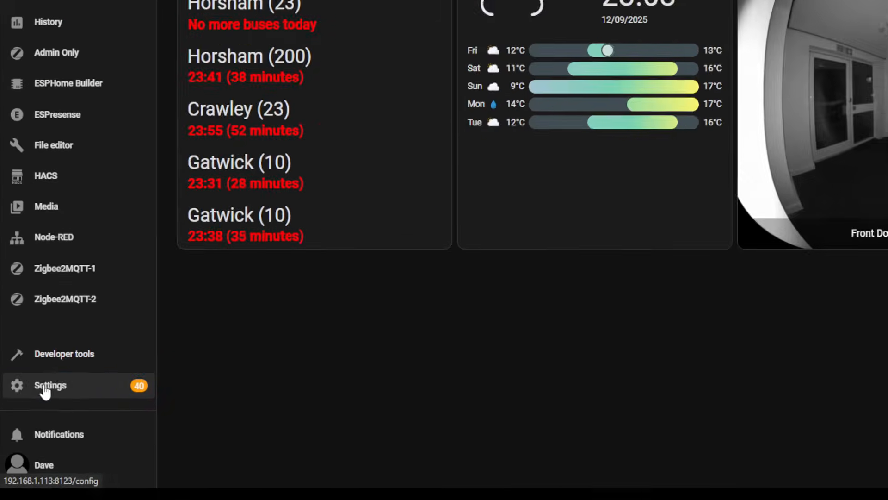
- Start a new Text helper from the helpers list under Devices & services
{"action": "left_click", "coordinate": [45, 389]}
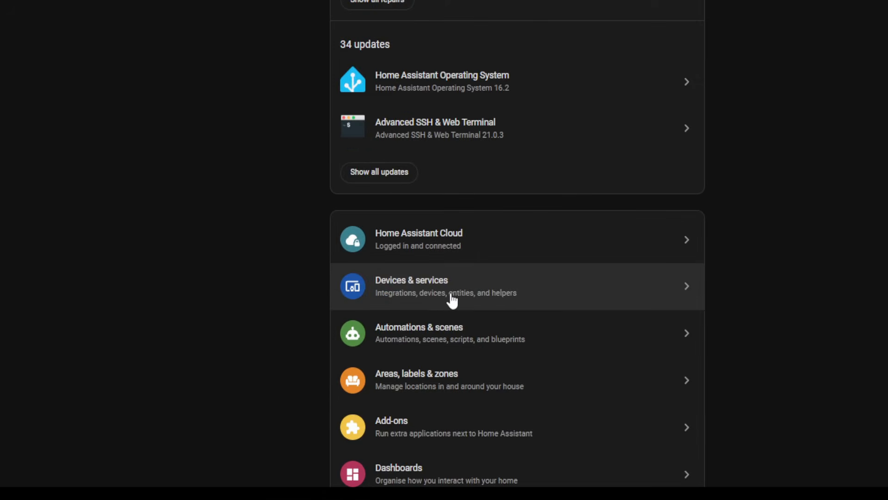
{"action": "left_click", "coordinate": [448, 373]}
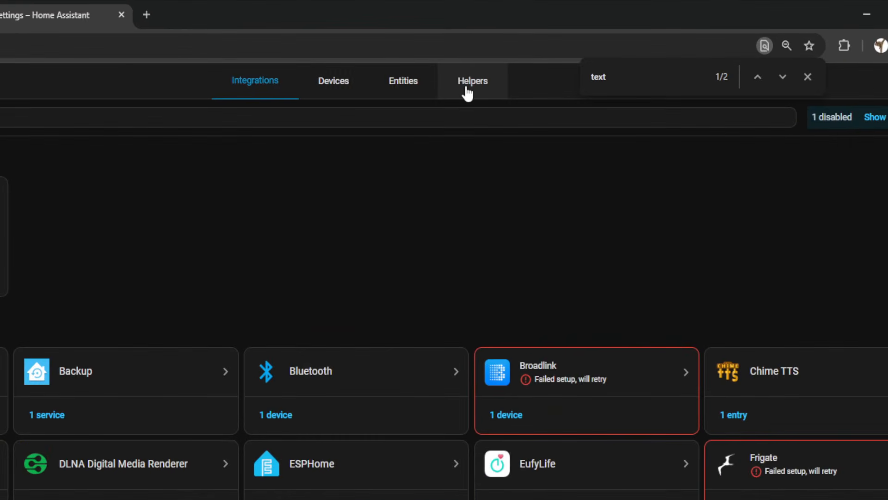
{"action": "left_click", "coordinate": [468, 88]}
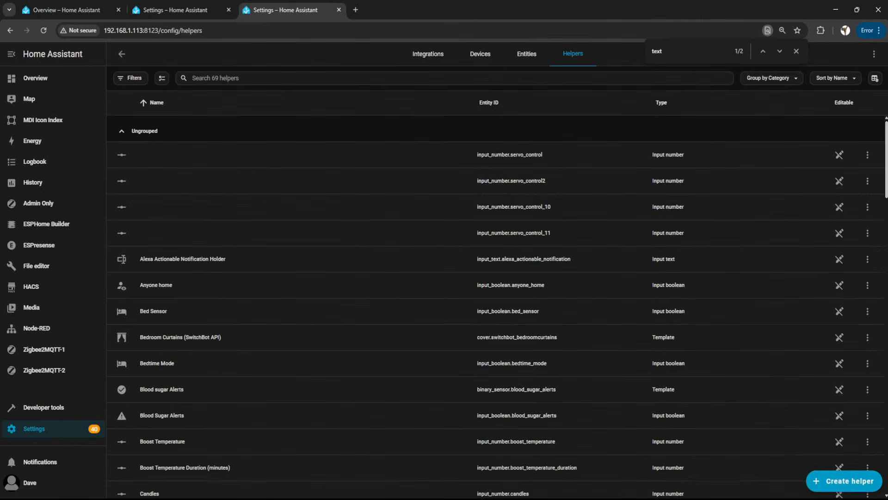
{"action": "left_click", "coordinate": [832, 484]}
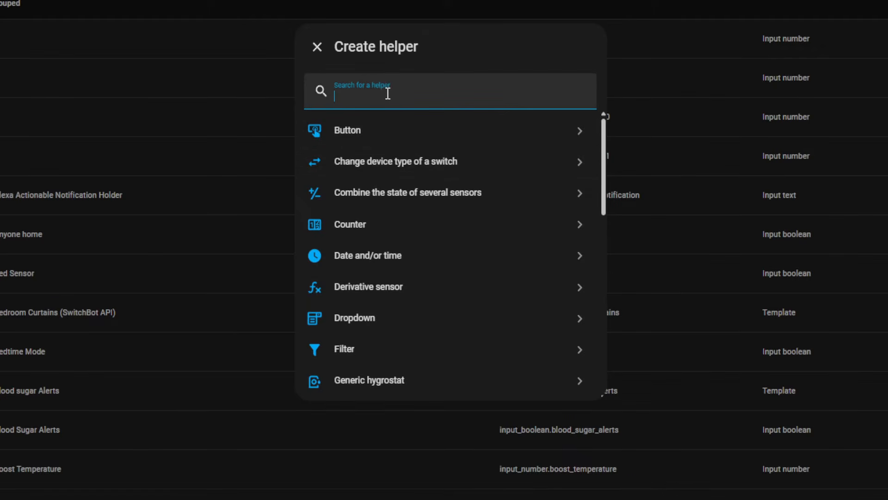
{"action": "type", "text": "text"}
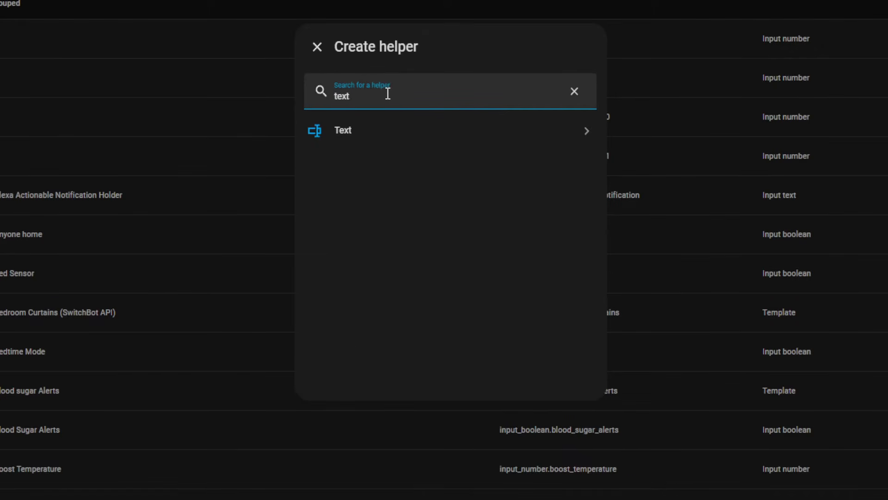
{"action": "left_click", "coordinate": [382, 141]}
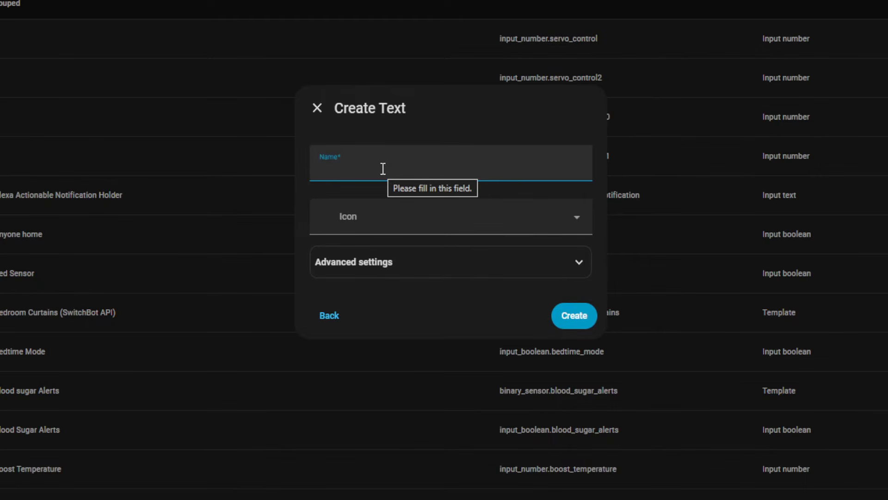
- Name the text helper fridge_contents and give it the mdi:fridge icon
{"action": "type", "text": "fridge_contents"}
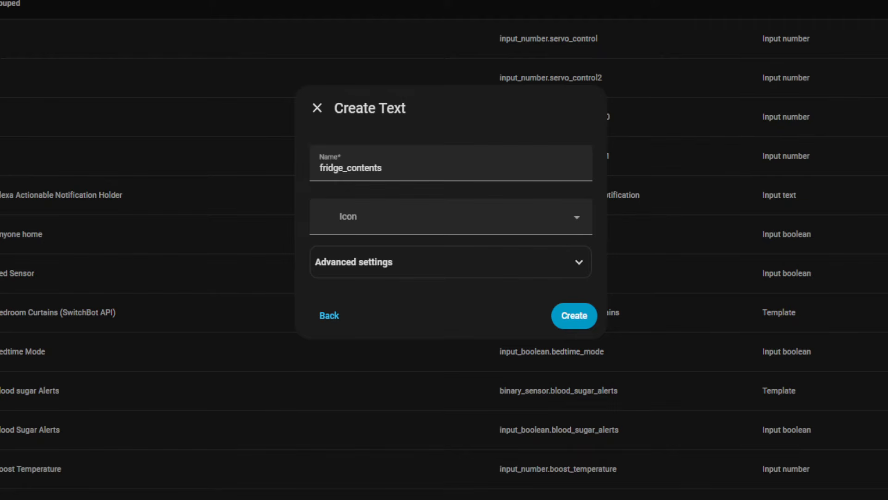
{"action": "left_click", "coordinate": [349, 219]}
{"action": "type", "text": "mdi:fridge"}
{"action": "left_click", "coordinate": [365, 254]}
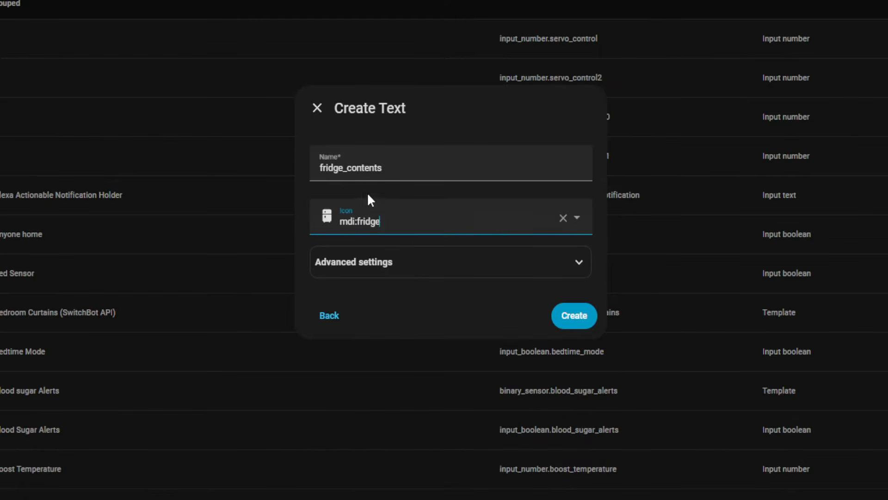
- Set the text helper's maximum length to 255 in its advanced settings and create it
{"action": "left_click", "coordinate": [446, 264]}
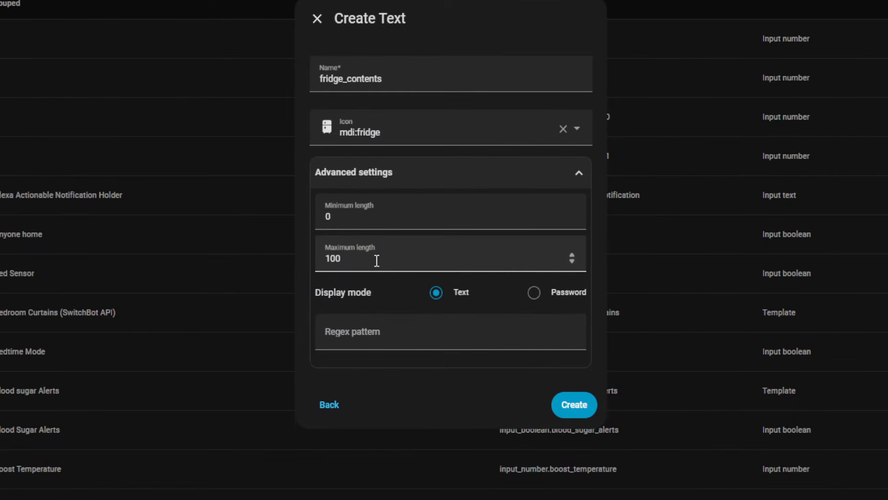
{"action": "left_click_drag", "start_coordinate": [369, 258], "coordinate": [320, 257]}
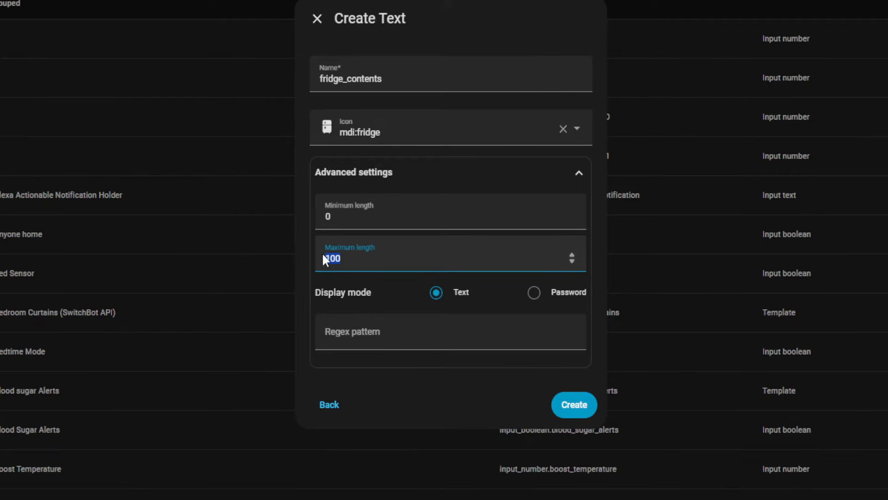
{"action": "type", "text": "255"}
{"action": "left_click_drag", "start_coordinate": [353, 257], "coordinate": [302, 256]}
{"action": "left_click", "coordinate": [362, 261]}
{"action": "left_click", "coordinate": [573, 405]}
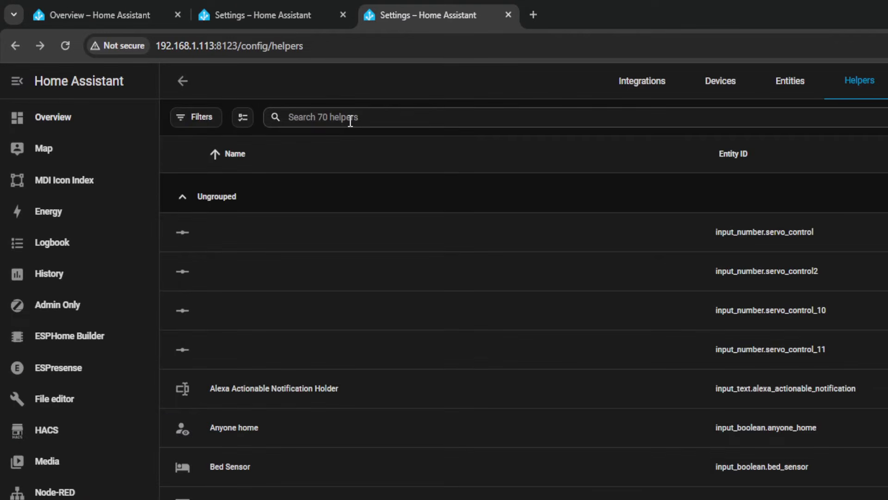
- Search the helpers for fridge, inspect the entity ID in the fridge_contents settings, and close the helper's details
{"action": "left_click", "coordinate": [350, 121]}
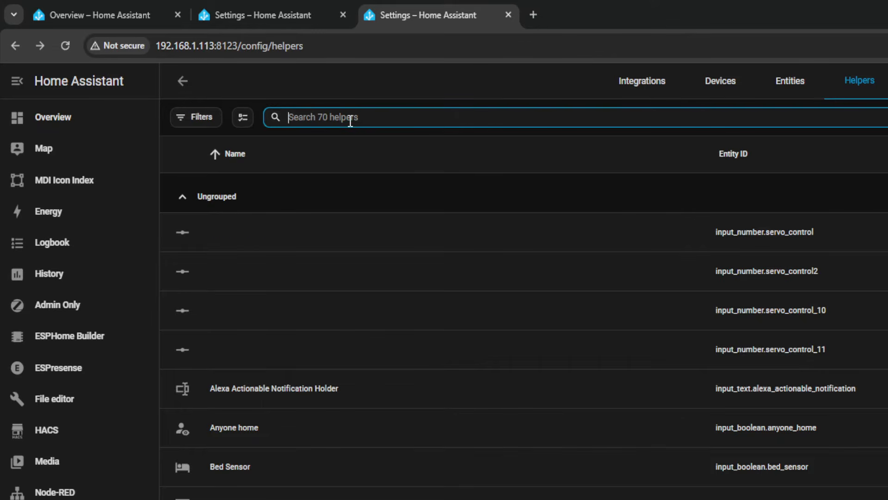
{"action": "type", "text": "fridge"}
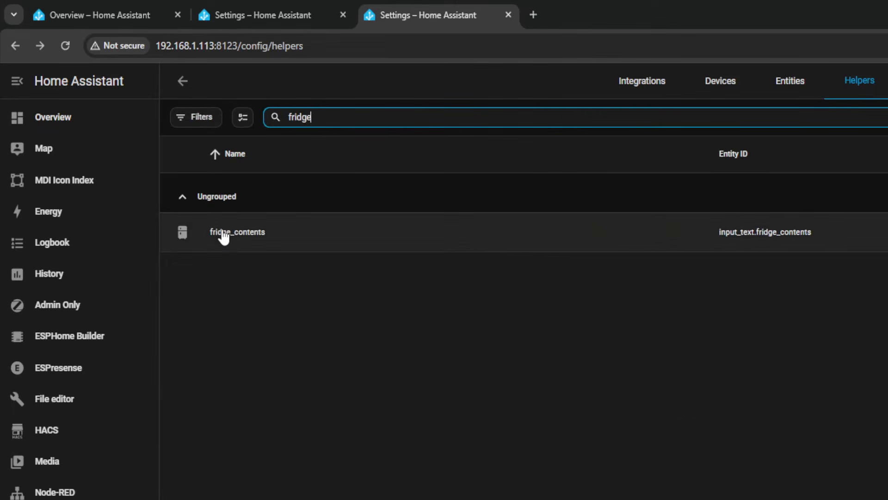
{"action": "left_click", "coordinate": [240, 233]}
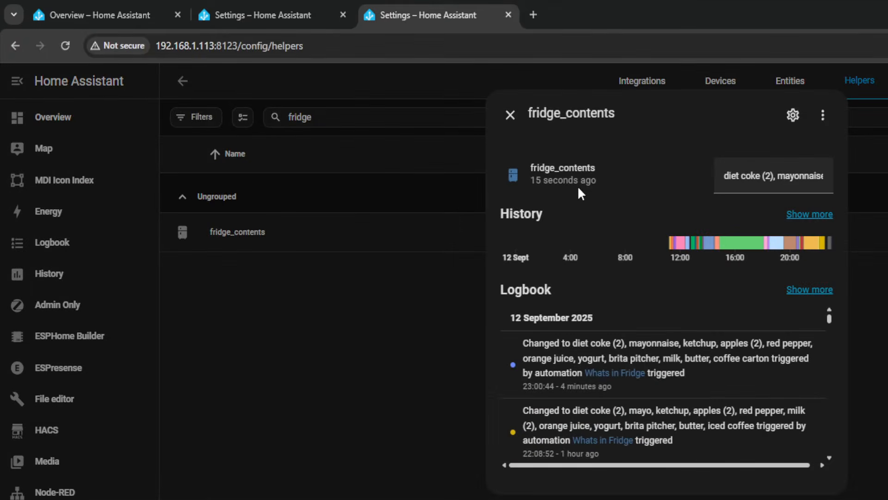
{"action": "left_click", "coordinate": [793, 115]}
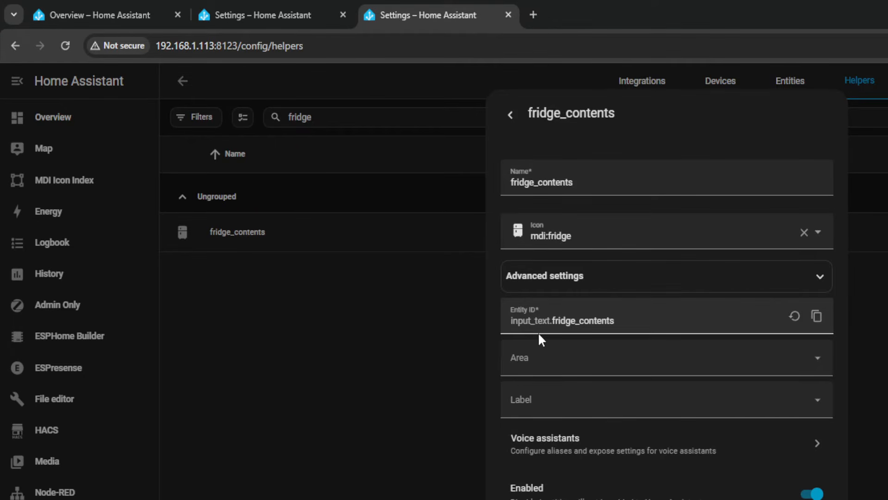
{"action": "left_click", "coordinate": [511, 115]}
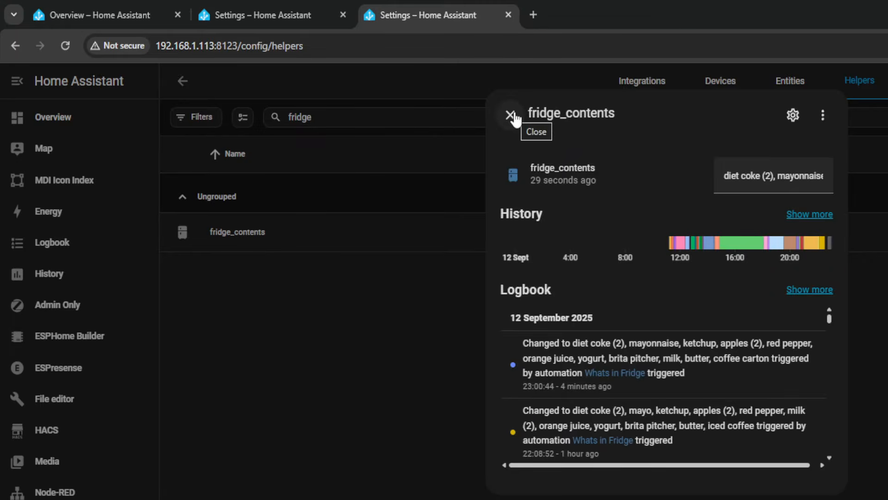
{"action": "left_click", "coordinate": [511, 115]}
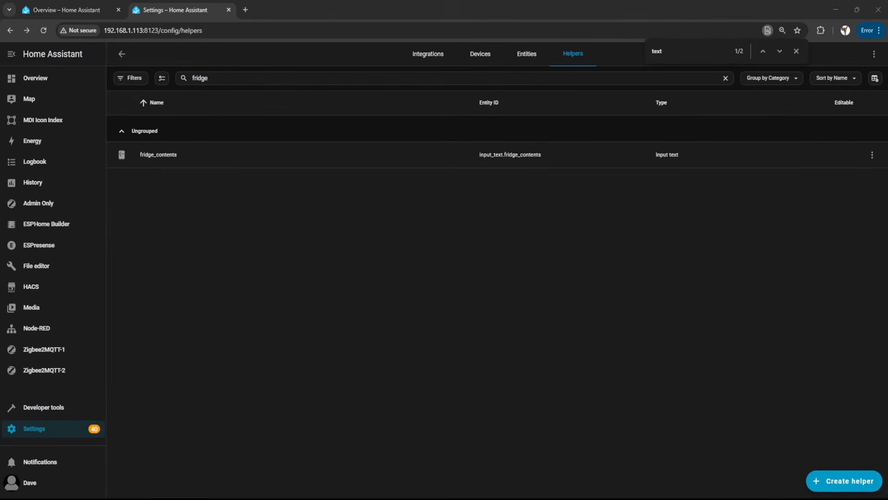
- Open the Whats in Fridge automation from Automations & scenes for editing in YAML
{"action": "left_click", "coordinate": [26, 429]}
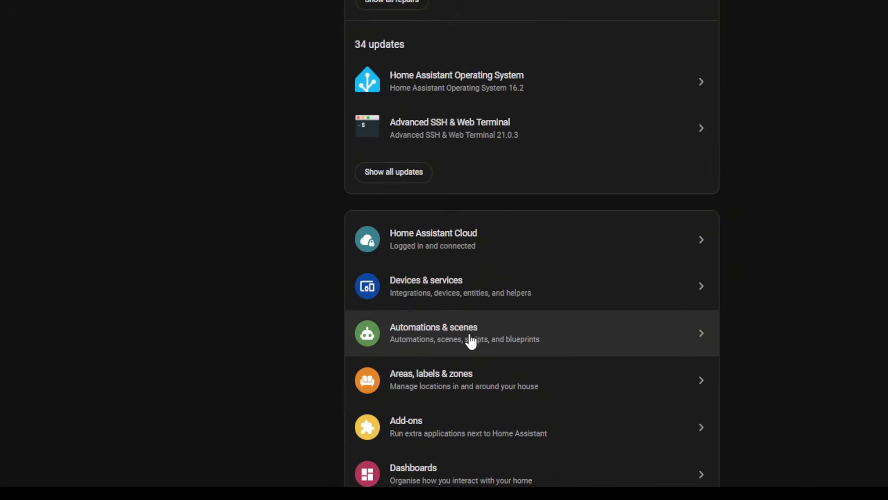
{"action": "left_click", "coordinate": [477, 343]}
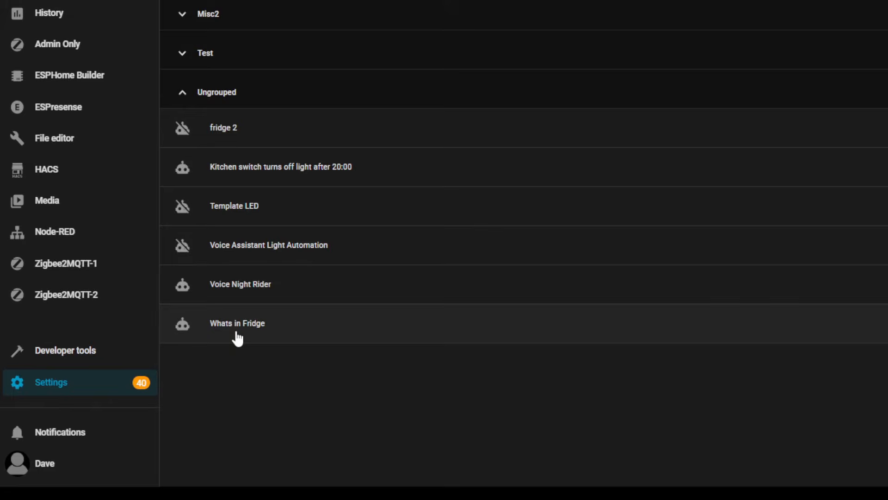
{"action": "left_click", "coordinate": [237, 333]}
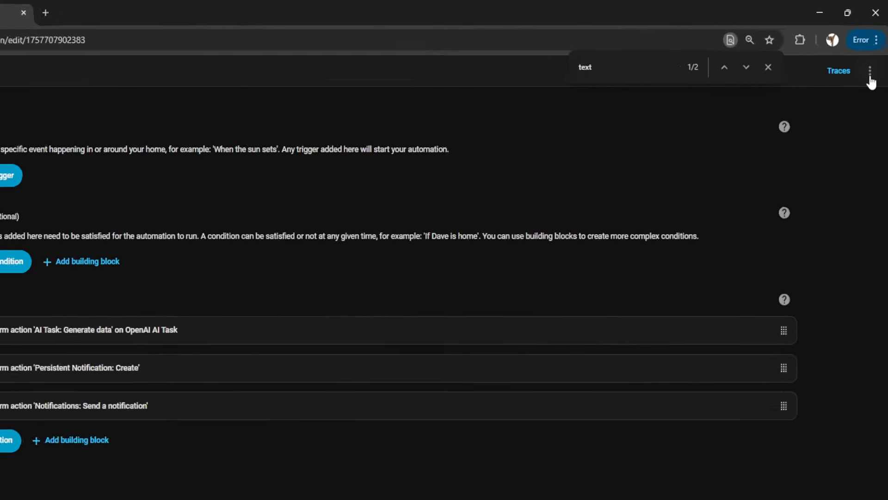
{"action": "left_click", "coordinate": [868, 81]}
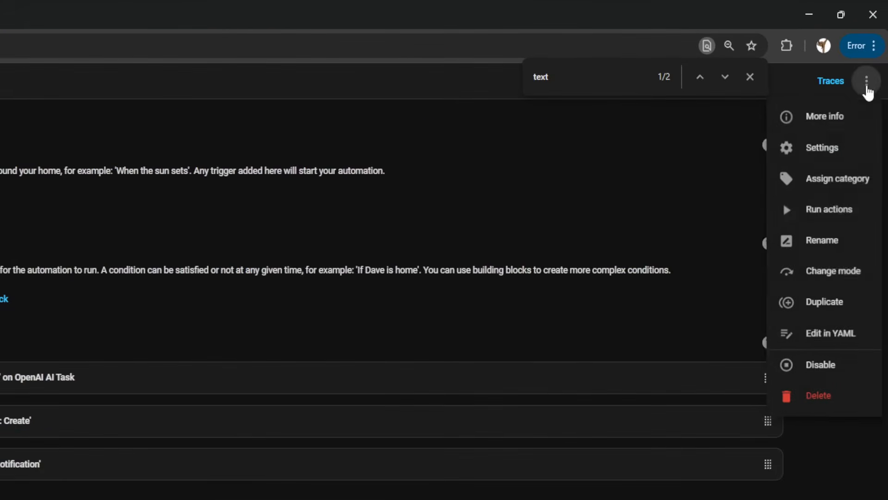
{"action": "left_click", "coordinate": [834, 348]}
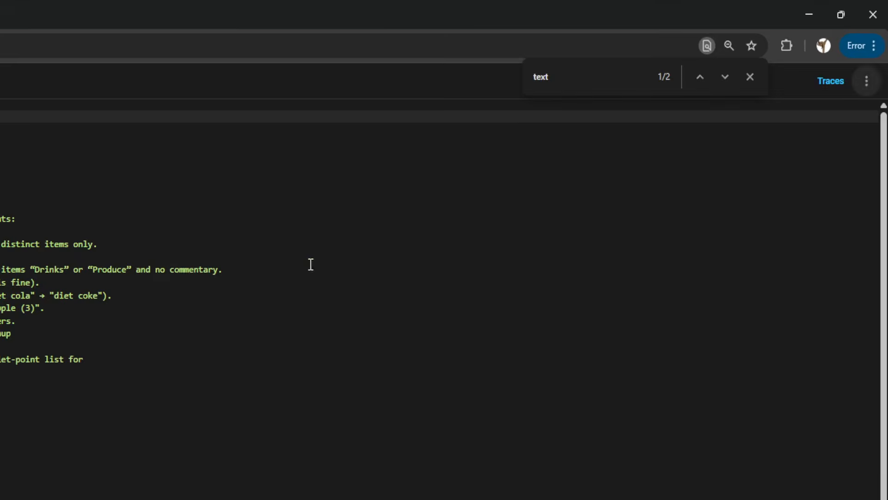
- Append actions that write compact_list, truncated to 240, to input_text.fridge_contents, delay 00:00:01, and run homeassistant.update_entity on camera.local_file
{"action": "scroll", "coordinate": [237, 315], "scroll_direction": "down", "scroll_amount": 1}
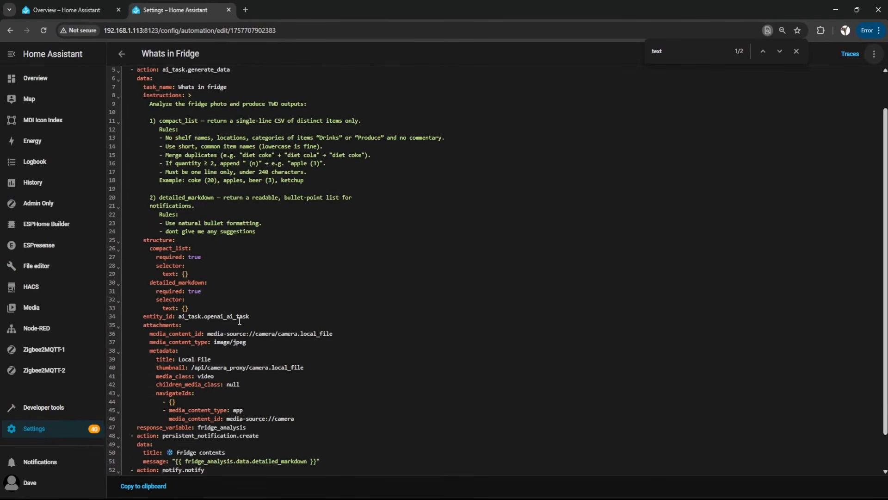
{"action": "scroll", "coordinate": [239, 321], "scroll_direction": "down", "scroll_amount": 2}
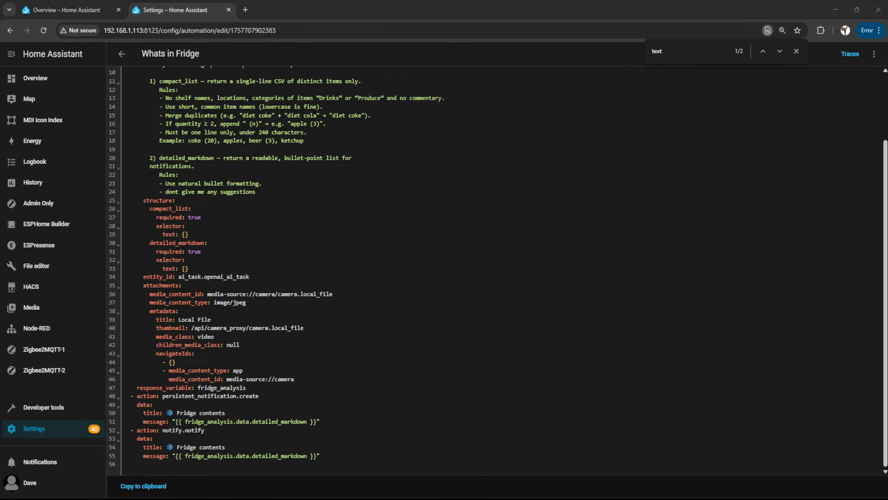
{"action": "left_click", "coordinate": [341, 468]}
{"action": "type", "text": "- action: input_text.set_value     target:       entity_id: input_text.fridge_contents     data:       value: |-         {{ fridge_analysis.data.compact_list            | replace('\\r',' ') | replace('\\n',' ')            | truncate(240, True, '') }}   - delay: \"00:00:01\"   - action: homeassistant.update_entity     target:       entity_id:         - camera.local_file"}
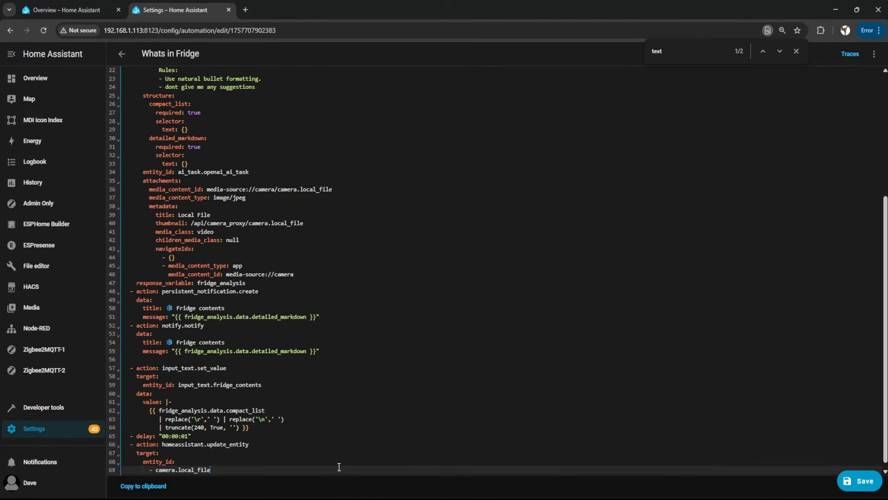
- Review the added YAML block: the input_text.set_value action, the delay, and the update_entity action with its camera target
{"action": "left_click_drag", "start_coordinate": [124, 368], "coordinate": [249, 470]}
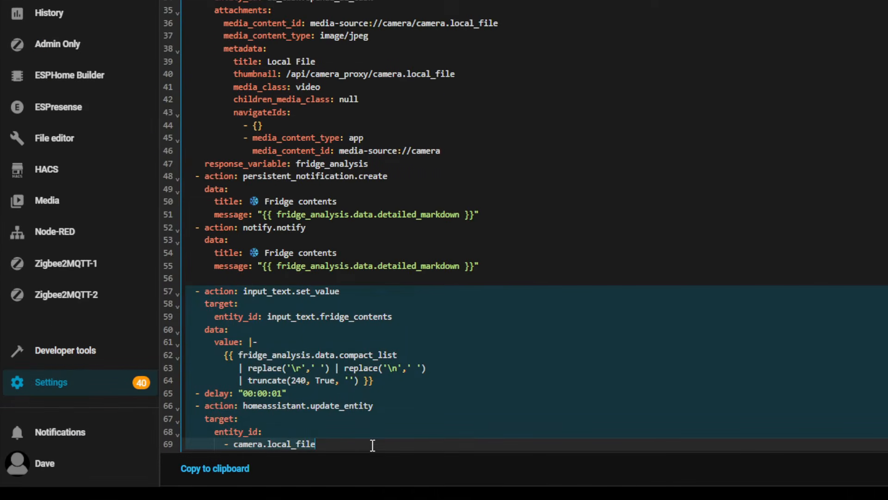
{"action": "left_click", "coordinate": [297, 369]}
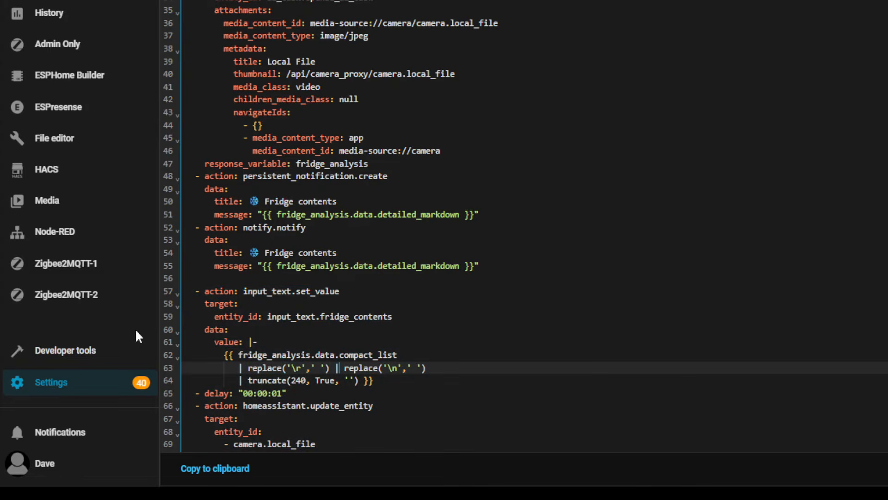
{"action": "left_click_drag", "start_coordinate": [192, 290], "coordinate": [464, 387]}
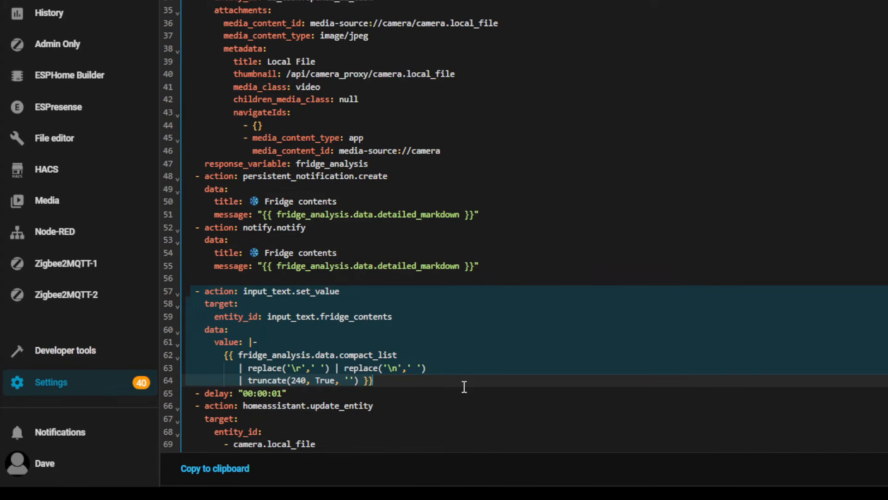
{"action": "left_click_drag", "start_coordinate": [325, 398], "coordinate": [198, 389]}
{"action": "left_click_drag", "start_coordinate": [345, 452], "coordinate": [162, 400]}
{"action": "left_click", "coordinate": [291, 424]}
{"action": "left_click_drag", "start_coordinate": [342, 449], "coordinate": [221, 439]}
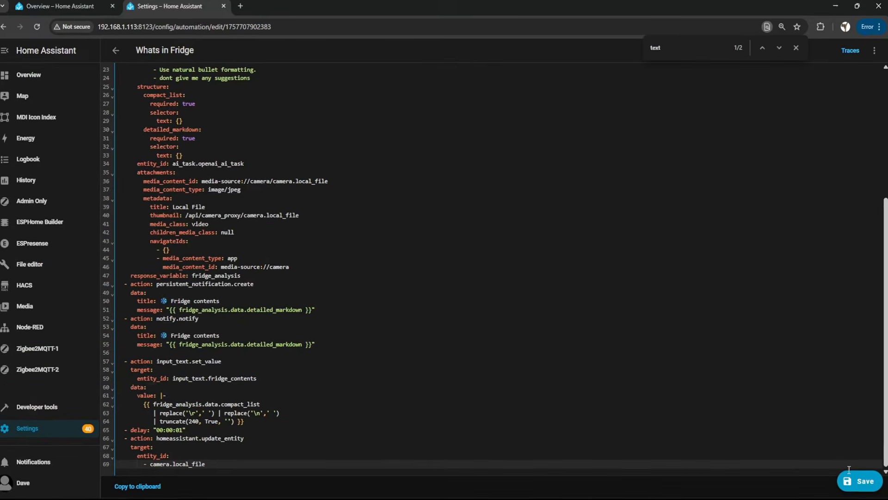
- Save the Whats in Fridge automation and return to the automations list
{"action": "left_click", "coordinate": [851, 480]}
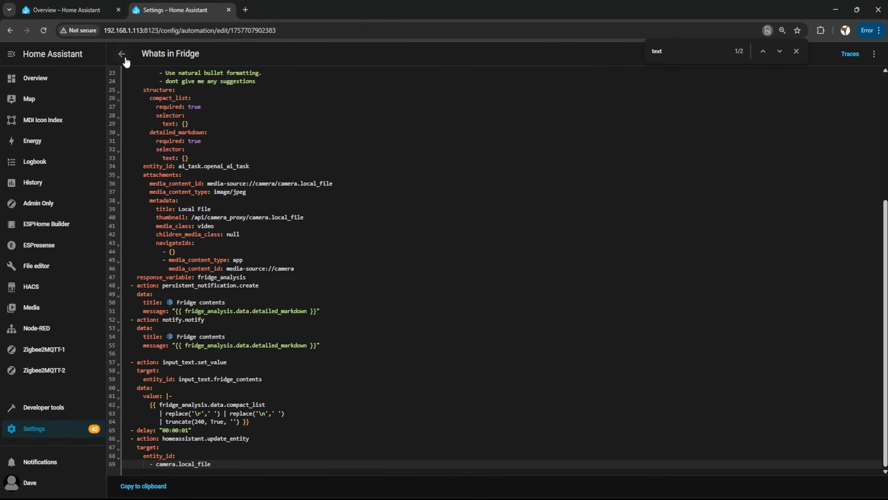
{"action": "left_click", "coordinate": [122, 54]}
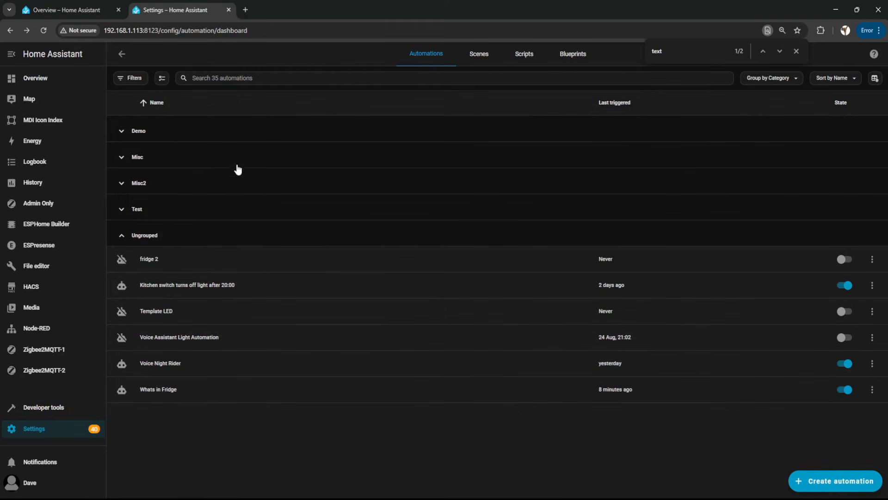
- Check the current state of input_text.fridge_contents in Developer tools, and go back to the automations list
{"action": "left_click", "coordinate": [53, 10]}
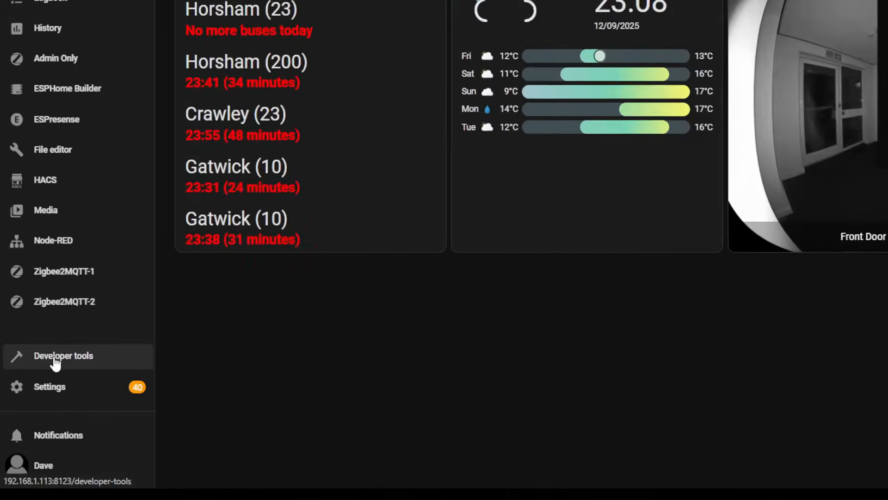
{"action": "left_click", "coordinate": [58, 349]}
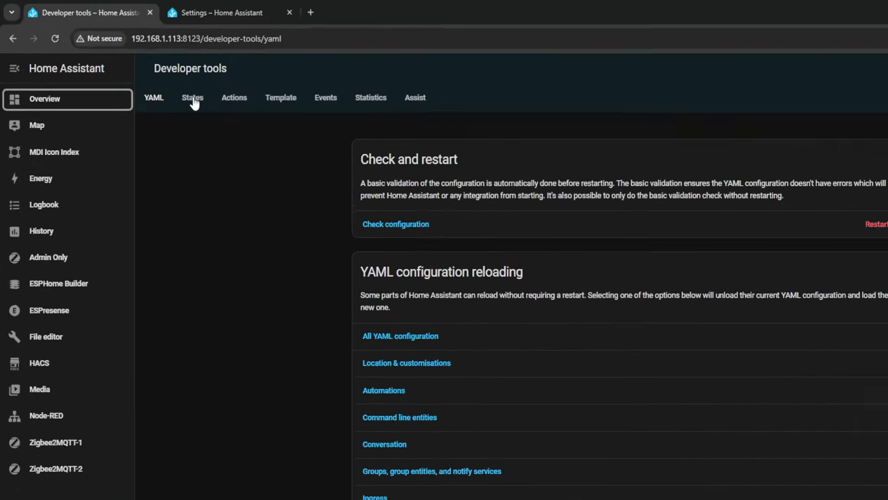
{"action": "left_click", "coordinate": [194, 99]}
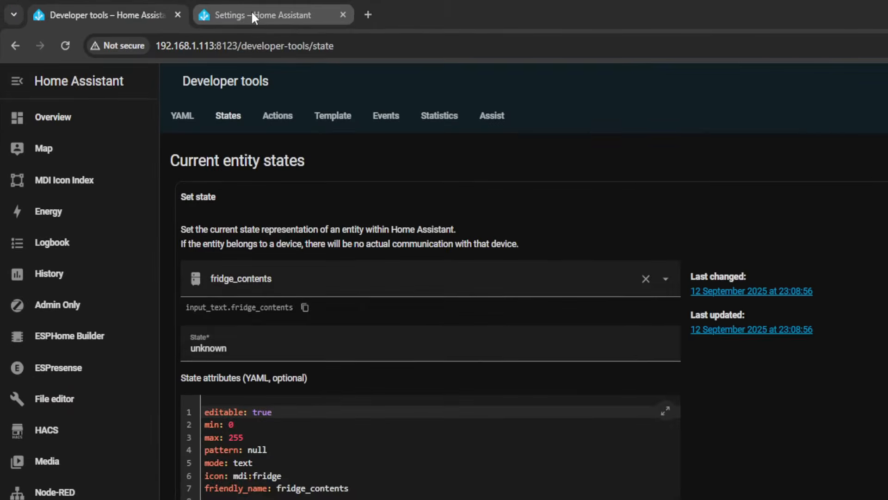
{"action": "left_click", "coordinate": [170, 10]}
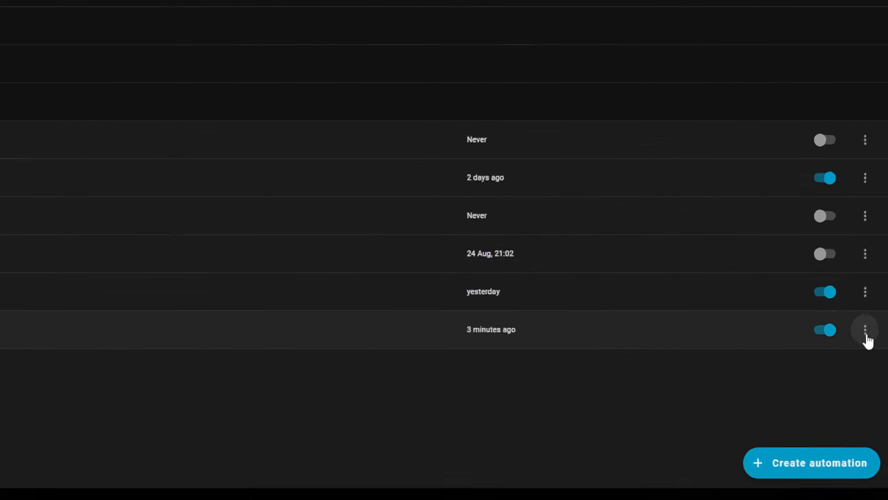
- Run the Whats in Fridge automation's actions and check the resulting state of input_text.fridge_contents in Developer tools
{"action": "left_click", "coordinate": [866, 335]}
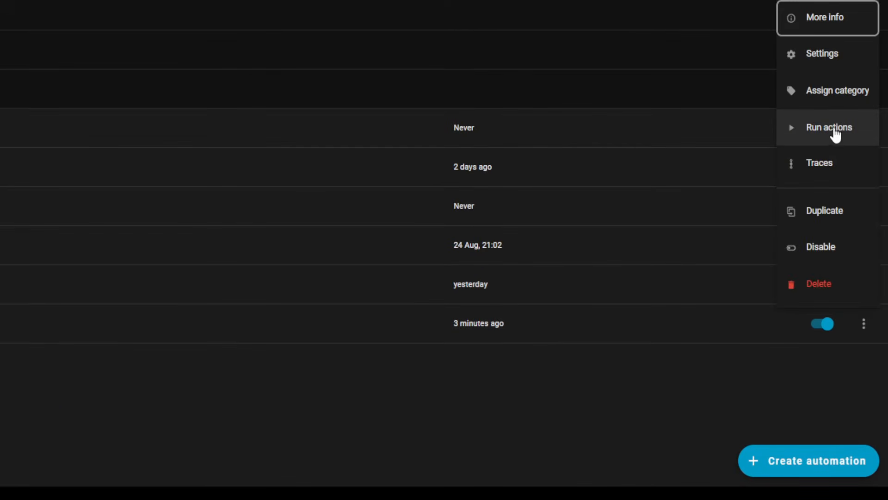
{"action": "left_click", "coordinate": [837, 136]}
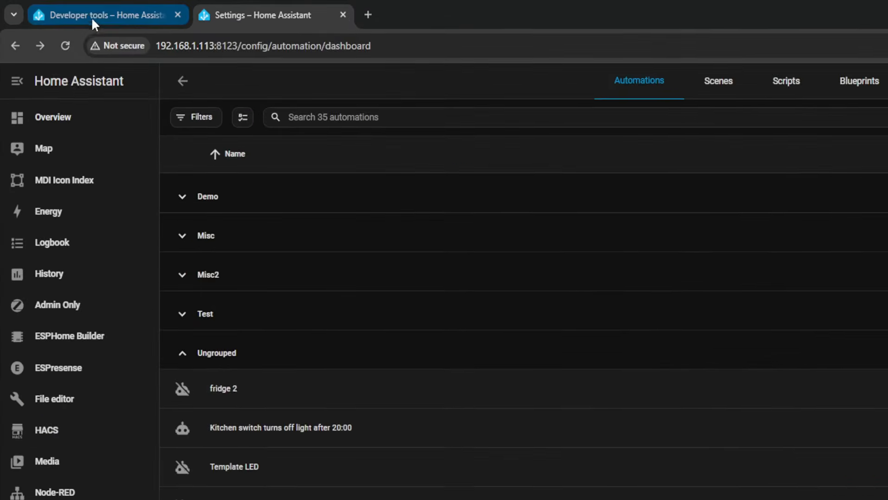
{"action": "left_click", "coordinate": [62, 10]}
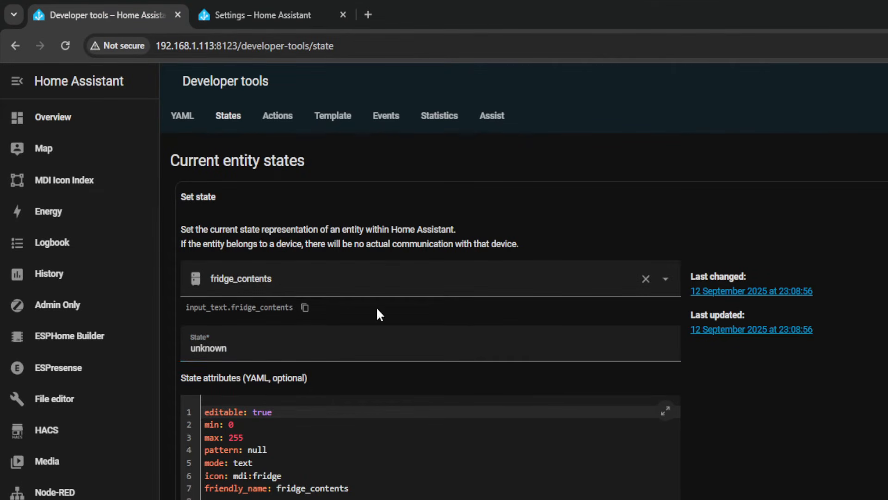
{"action": "left_click", "coordinate": [646, 279]}
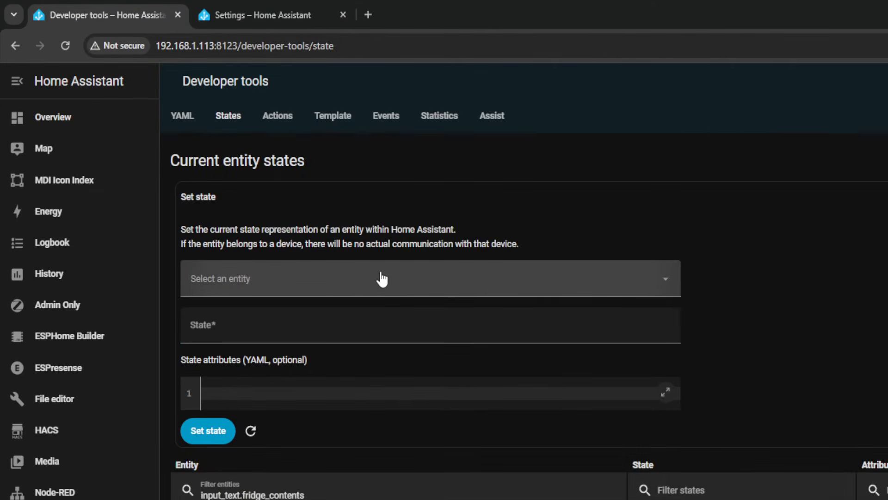
{"action": "left_click", "coordinate": [365, 270]}
{"action": "type", "text": "input_text.fridge_contents"}
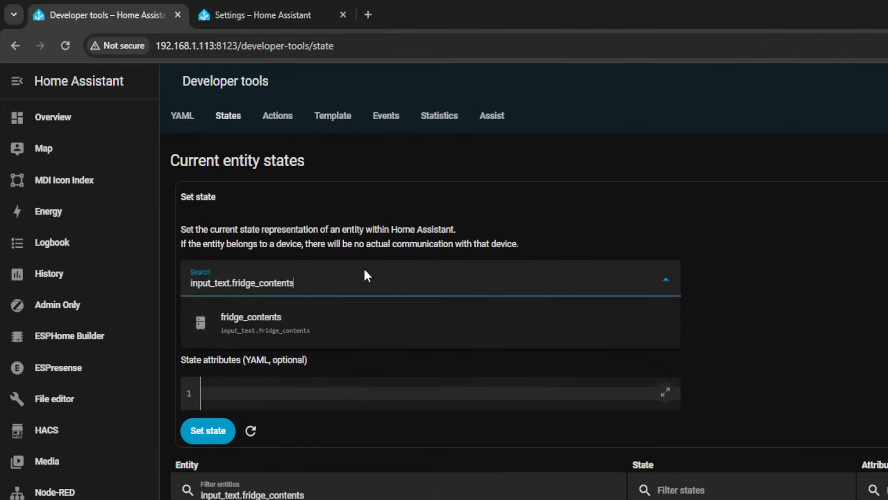
{"action": "left_click", "coordinate": [310, 323]}
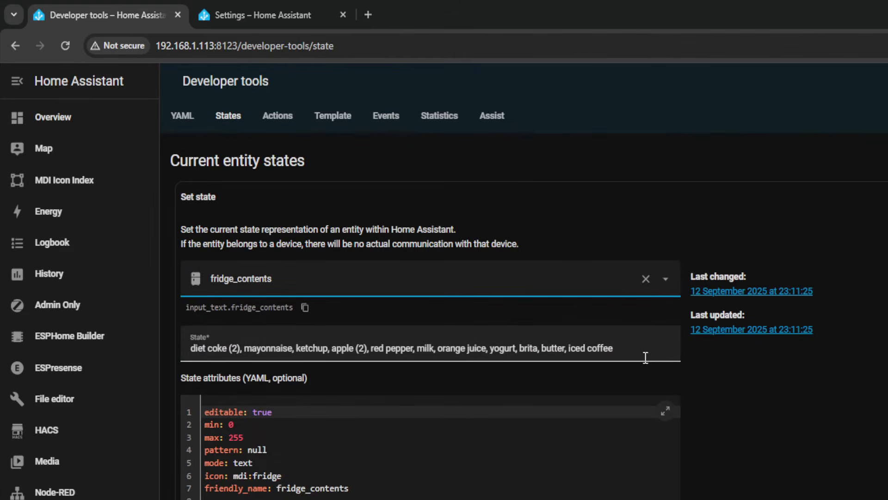
{"action": "left_click_drag", "start_coordinate": [635, 349], "coordinate": [184, 352]}
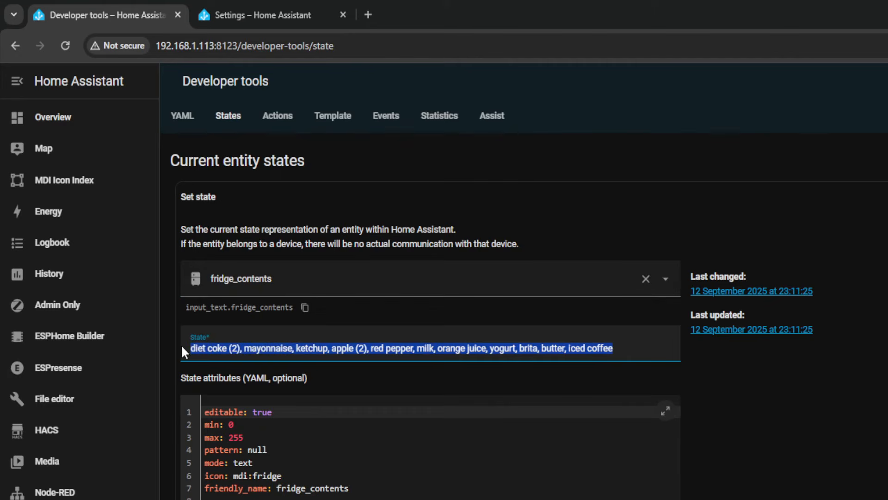
{"action": "left_click", "coordinate": [627, 346]}
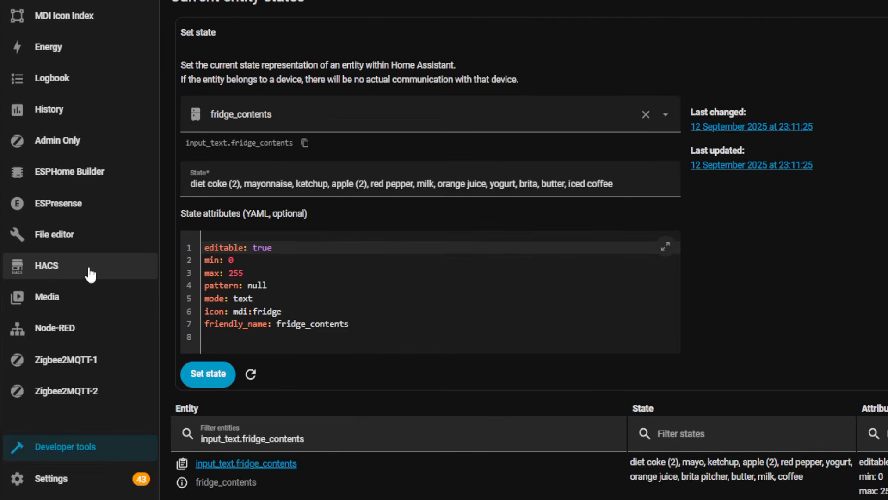
- Search HACS for HTML Jinja2 Template card, shorten the search to HTML, and open that card's repository page
{"action": "left_click", "coordinate": [90, 274]}
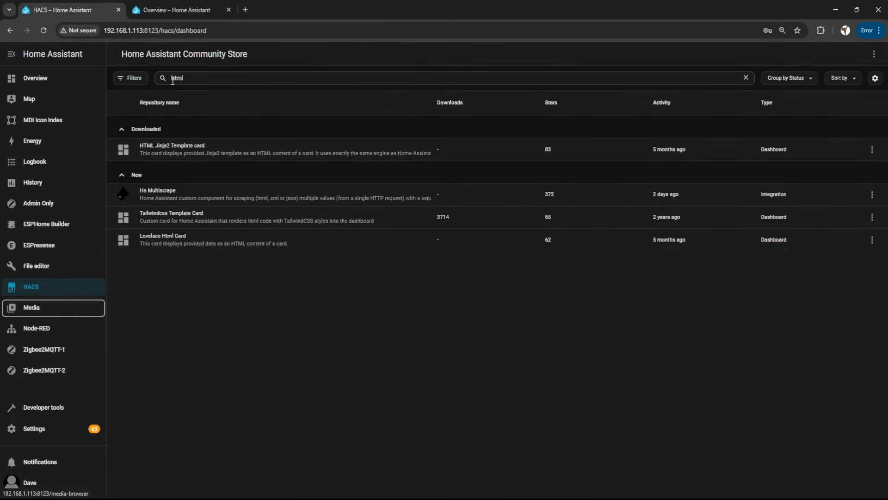
{"action": "key", "text": "Tab"}
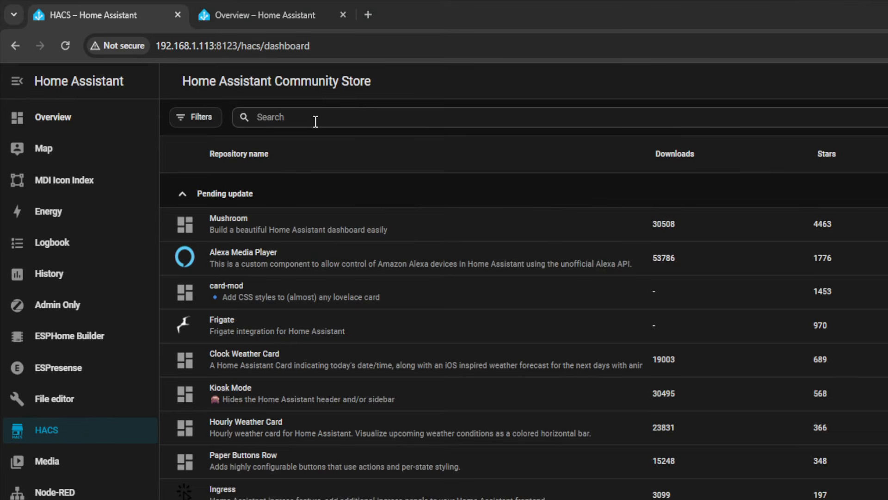
{"action": "left_click", "coordinate": [210, 80]}
{"action": "type", "text": "HTML Jinja2 Template card"}
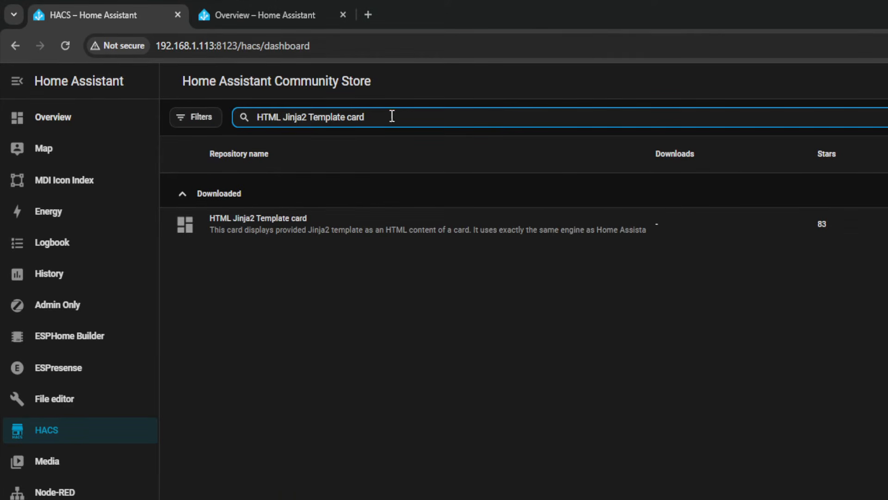
{"action": "left_click_drag", "start_coordinate": [283, 117], "coordinate": [435, 115]}
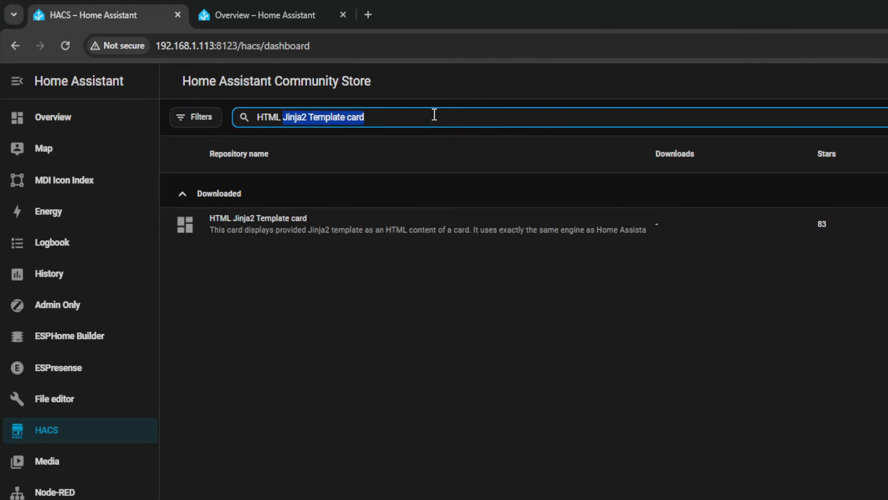
{"action": "key", "text": "BackSpace"}
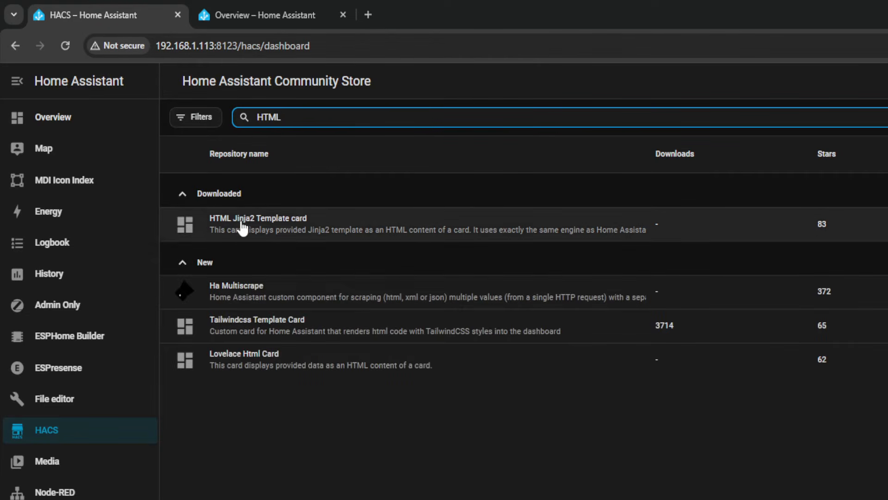
{"action": "left_click", "coordinate": [277, 235]}
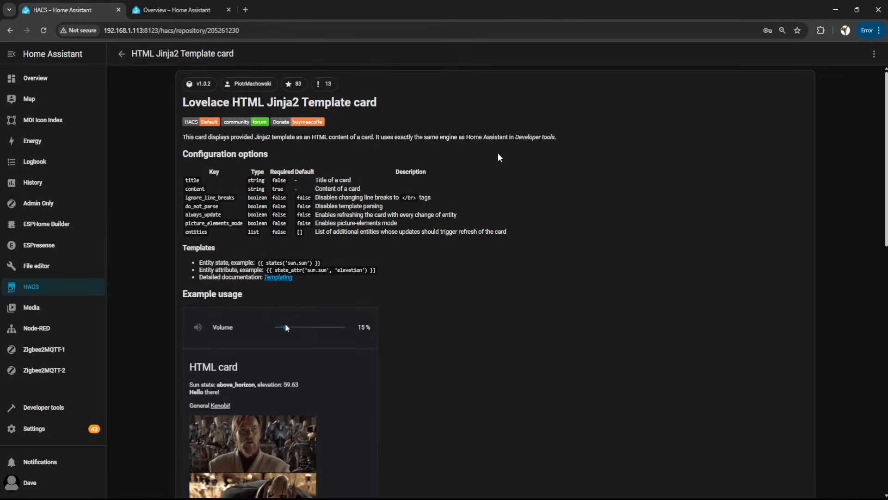
- Add a manual card to the Kiosk - Section dashboard view, pasting the two-column grid YAML with the fridge camera, contents list, Refresh button and last-updated text
{"action": "left_click", "coordinate": [50, 81]}
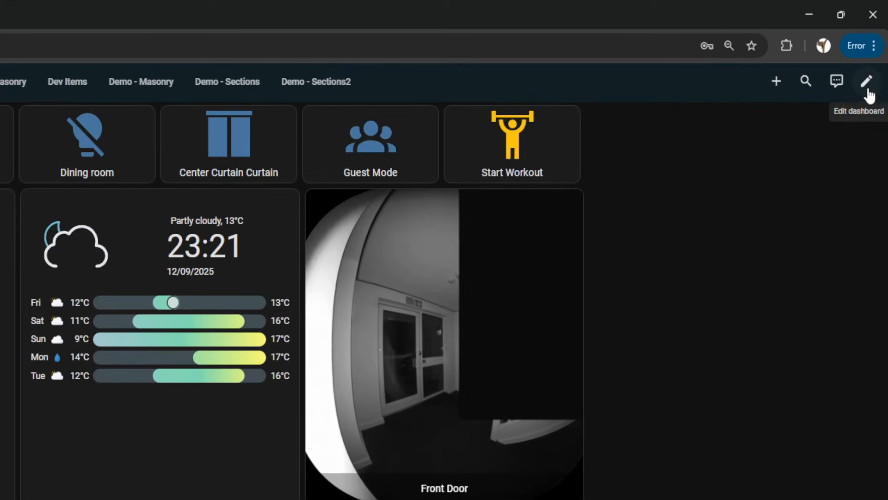
{"action": "left_click", "coordinate": [868, 87]}
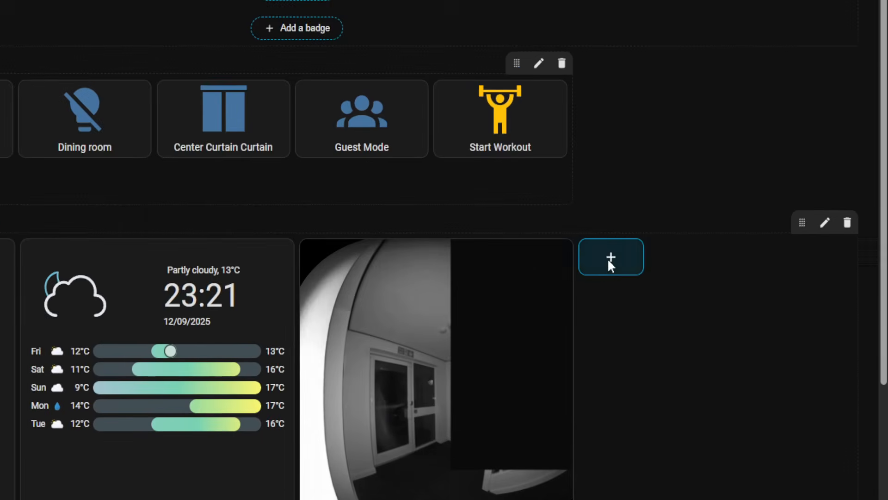
{"action": "left_click", "coordinate": [608, 262]}
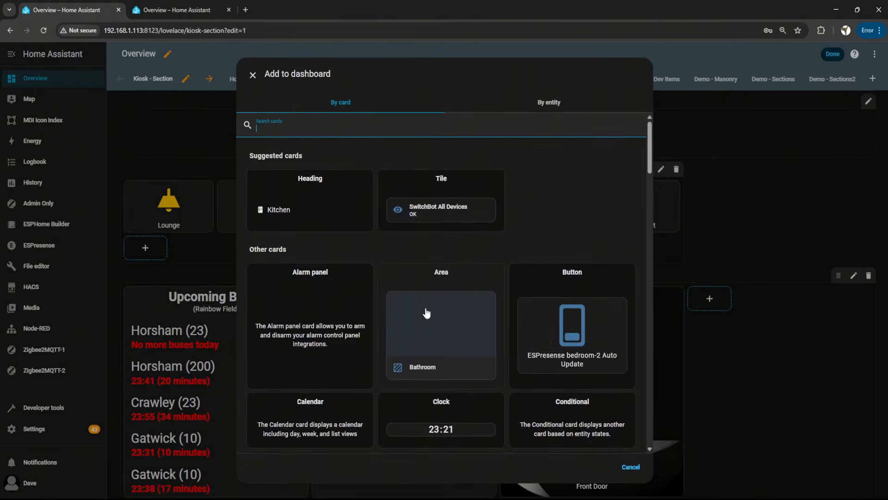
{"action": "scroll", "coordinate": [196, 279], "scroll_direction": "down", "scroll_amount": 15}
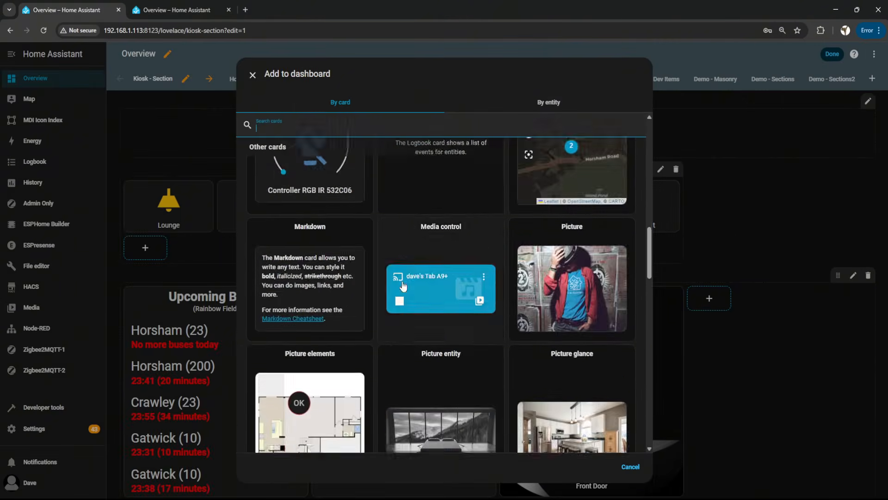
{"action": "scroll", "coordinate": [404, 285], "scroll_direction": "down", "scroll_amount": 3}
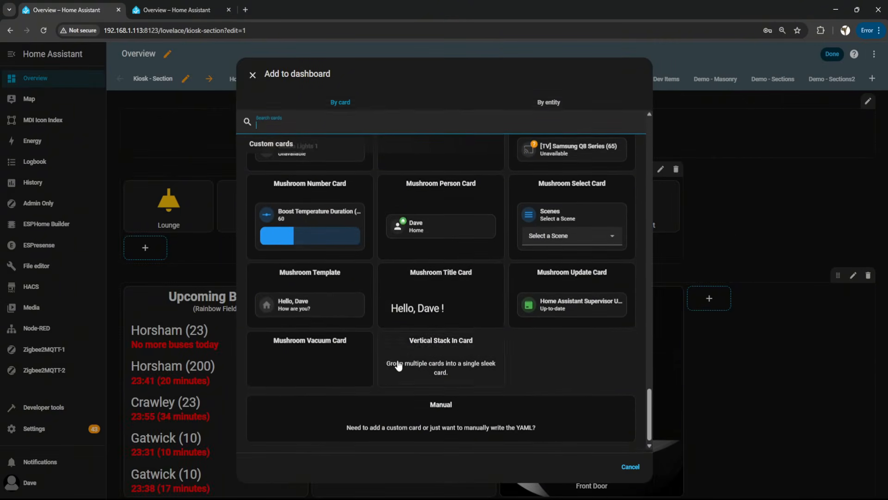
{"action": "left_click", "coordinate": [432, 412]}
{"action": "left_click_drag", "start_coordinate": [307, 116], "coordinate": [250, 116]}
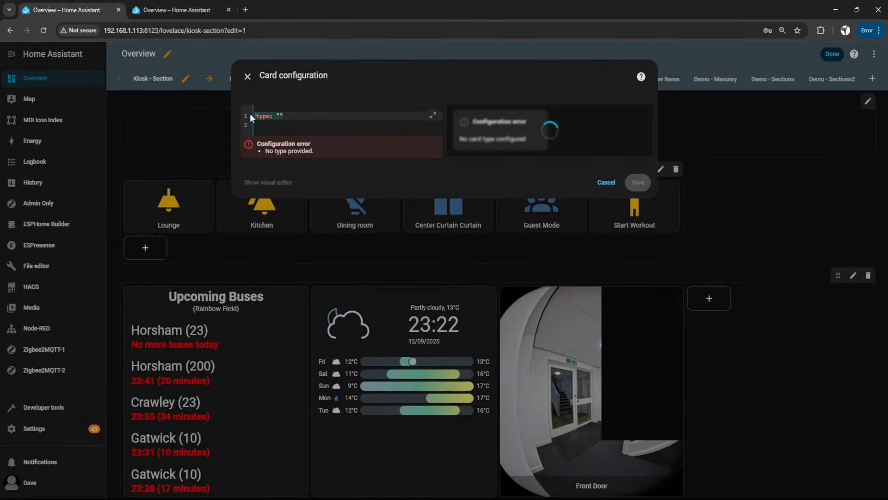
{"action": "key", "text": "ctrl+v"}
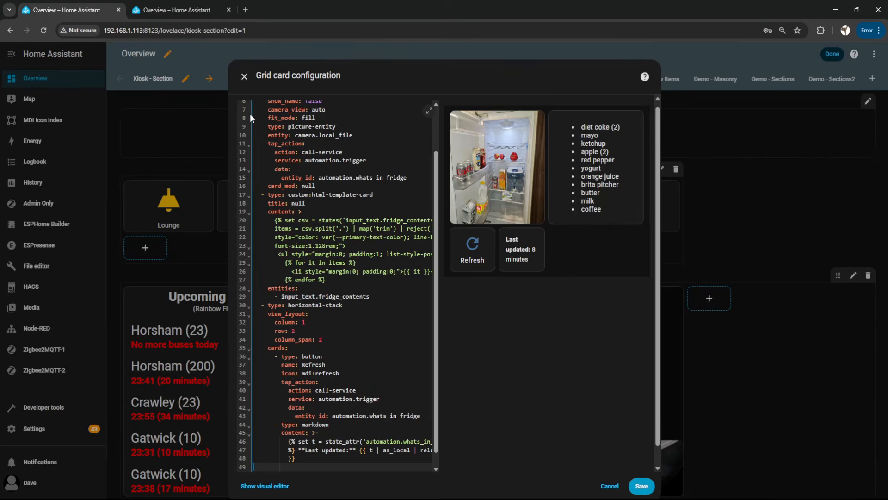
- Review the automation.whats_in_fridge and input_text.fridge_contents references in the grid card's YAML in the enlarged editor
{"action": "left_click", "coordinate": [429, 112]}
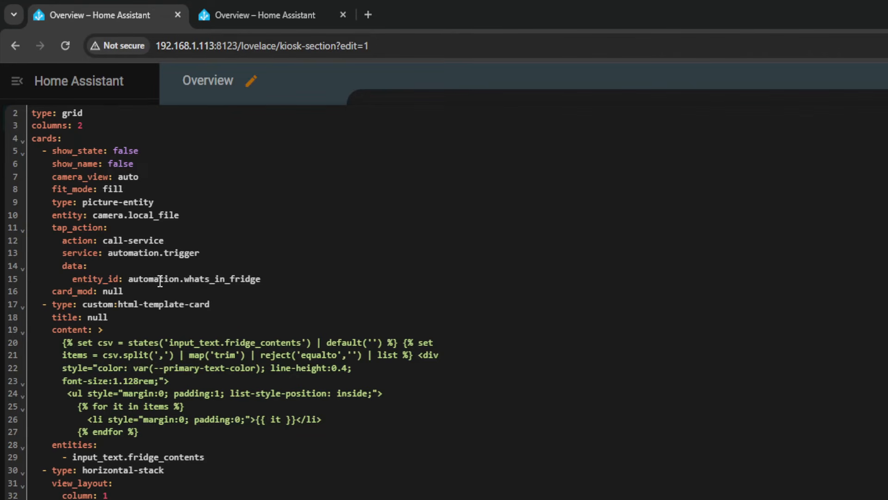
{"action": "left_click_drag", "start_coordinate": [274, 280], "coordinate": [127, 280]}
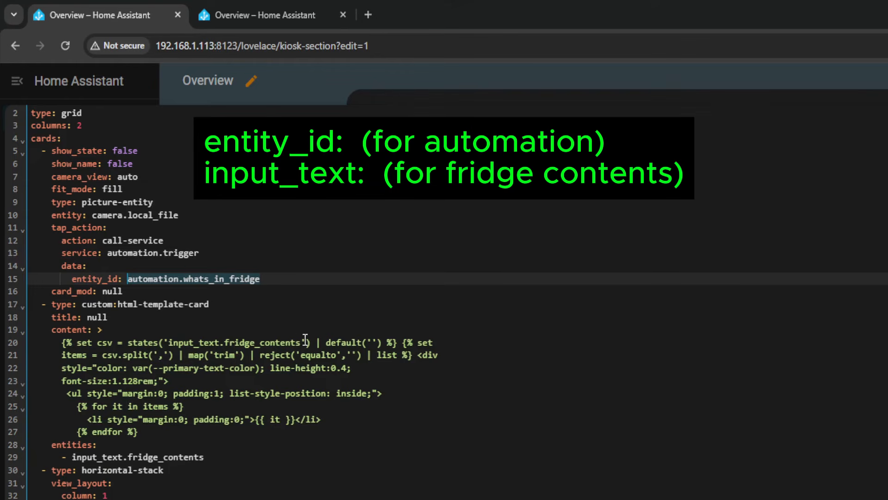
{"action": "left_click_drag", "start_coordinate": [301, 344], "coordinate": [170, 345]}
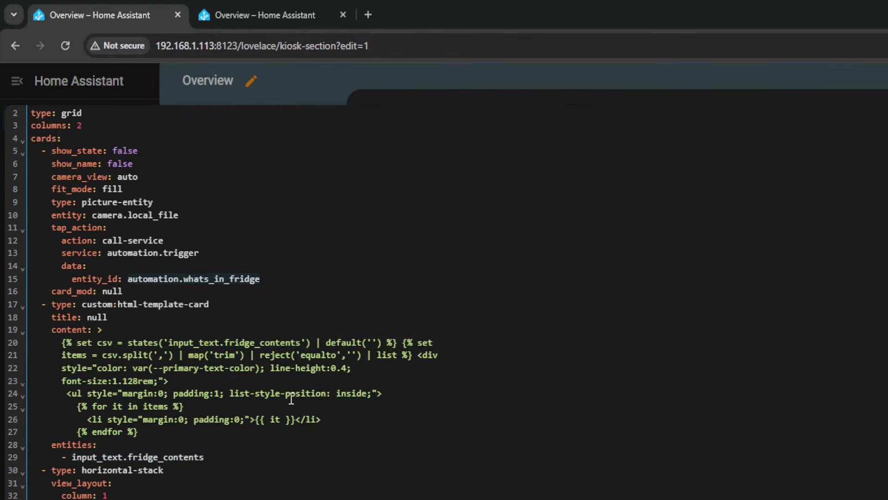
{"action": "left_click", "coordinate": [131, 439]}
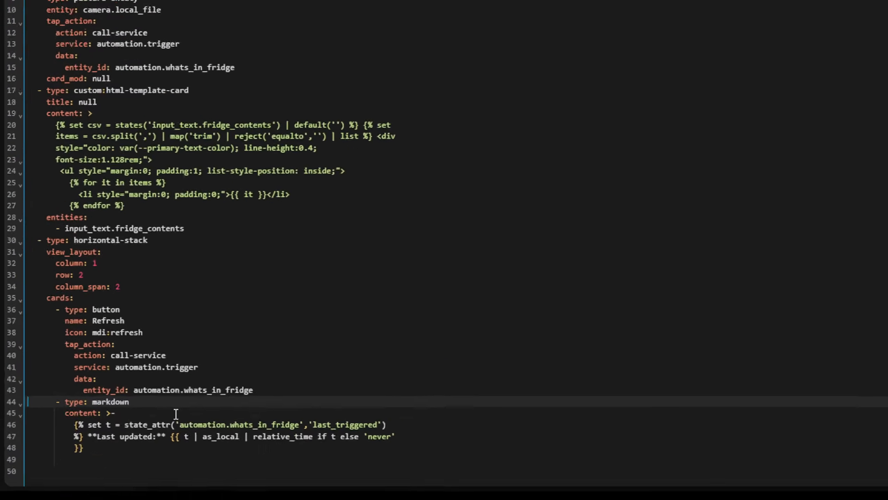
{"action": "left_click_drag", "start_coordinate": [254, 389], "coordinate": [150, 371]}
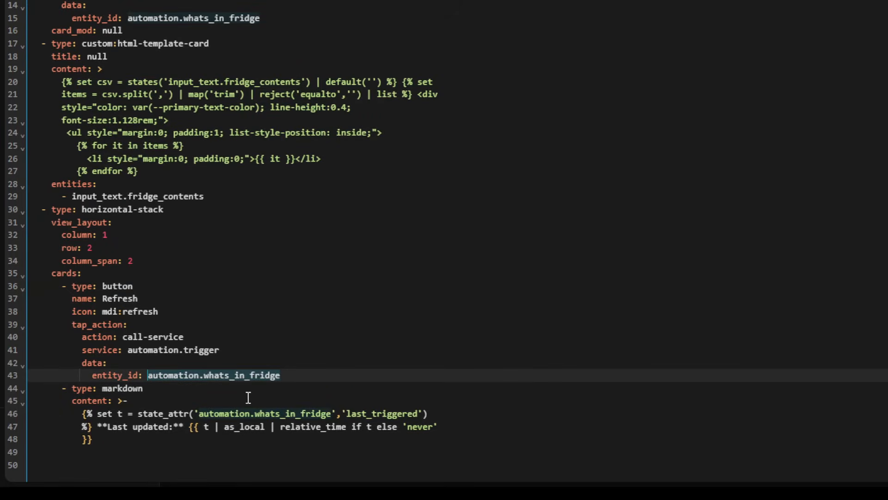
{"action": "left_click_drag", "start_coordinate": [333, 415], "coordinate": [199, 414]}
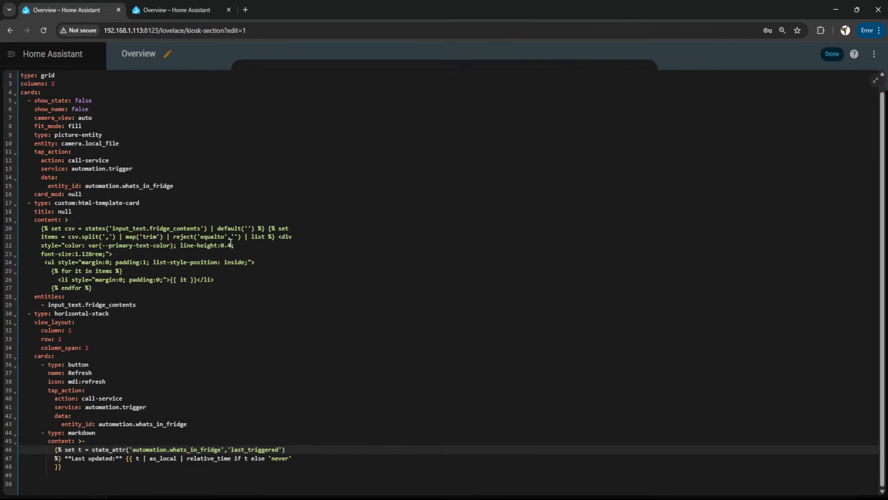
{"action": "left_click", "coordinate": [875, 81]}
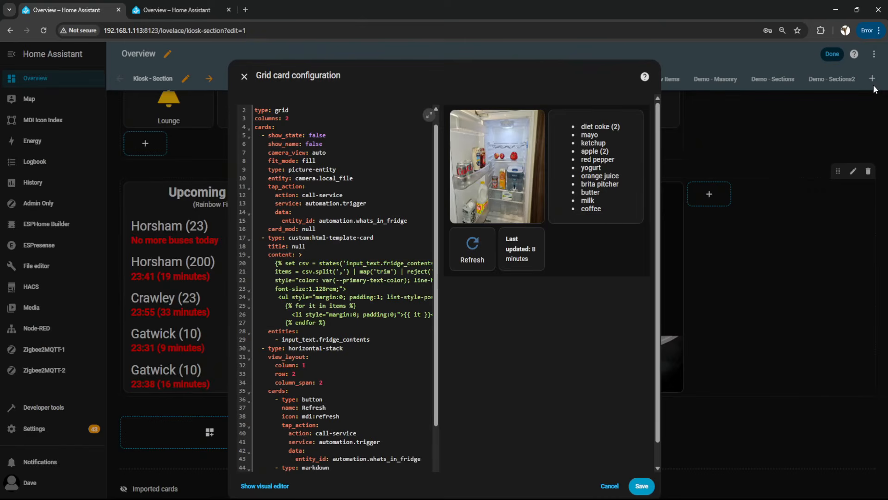
- Save the fridge grid card to the dashboard, finish editing, and refresh the fridge contents from the card
{"action": "left_click", "coordinate": [641, 484]}
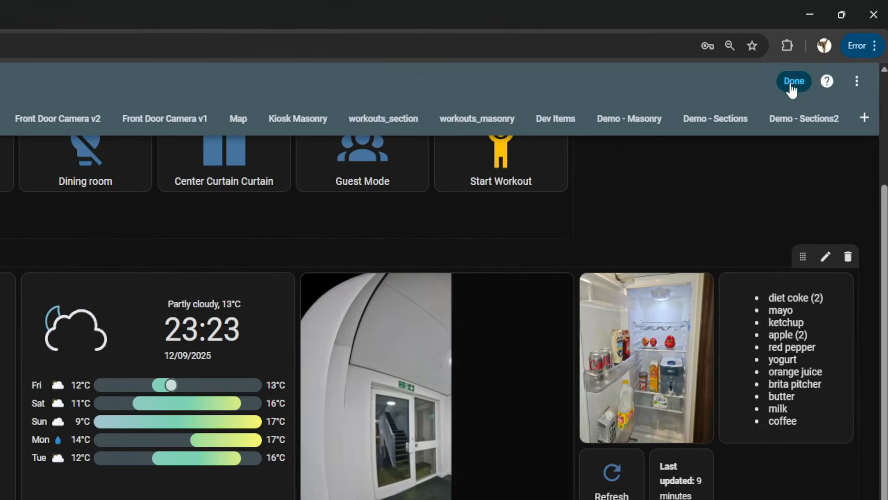
{"action": "left_click", "coordinate": [793, 87]}
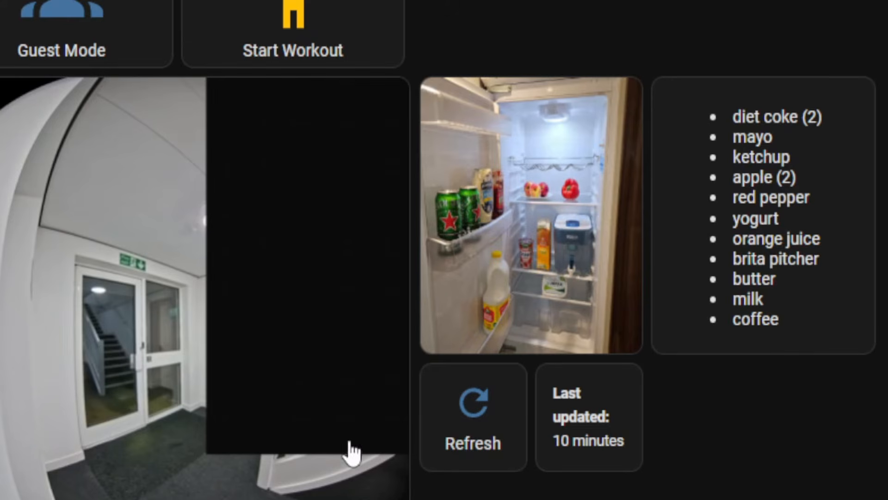
{"action": "left_click", "coordinate": [482, 420]}
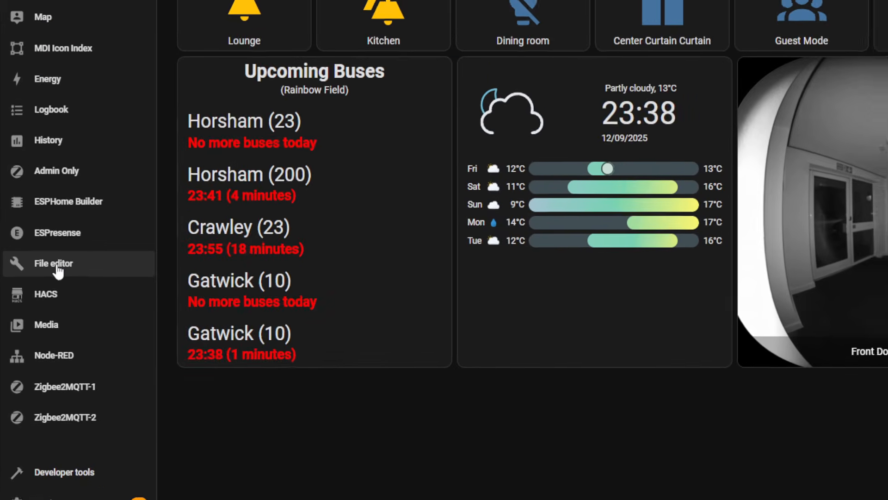
- Open configuration.yaml in File editor and examine the shell_command and command_line include lines
{"action": "left_click", "coordinate": [58, 268]}
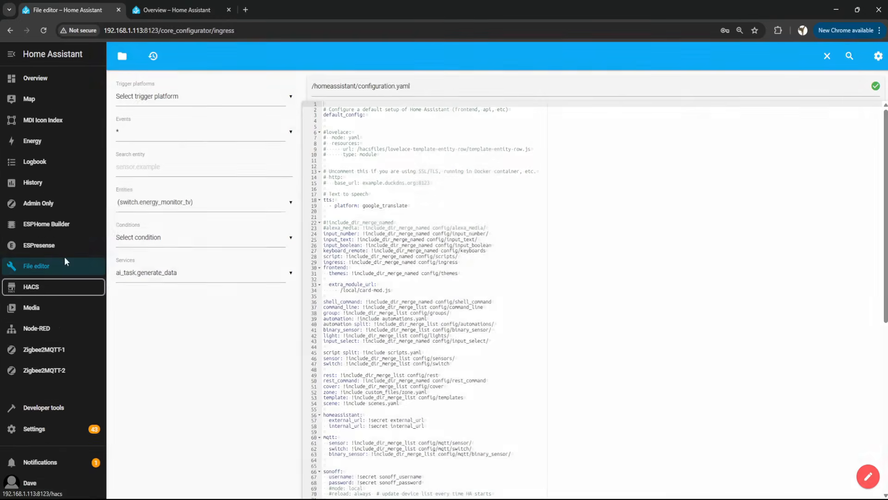
{"action": "key", "text": "Down"}
{"action": "key", "text": "Down"}
{"action": "key", "text": "Down"}
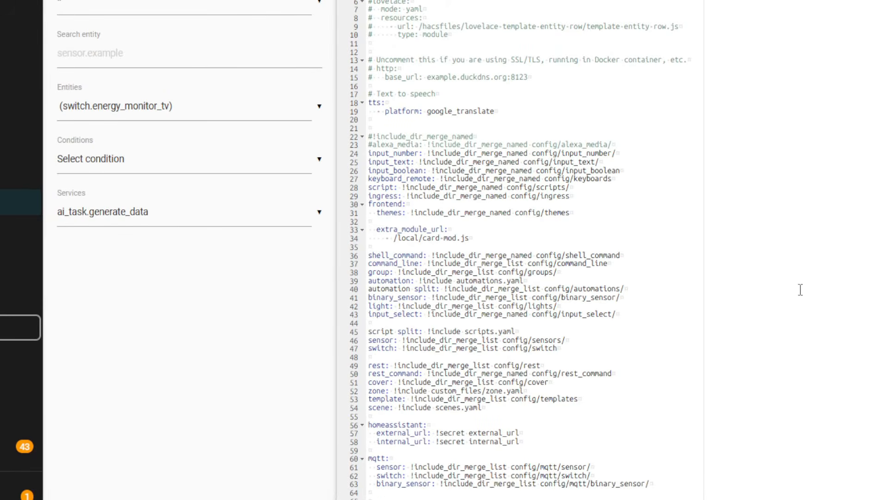
{"action": "left_click_drag", "start_coordinate": [634, 264], "coordinate": [362, 256]}
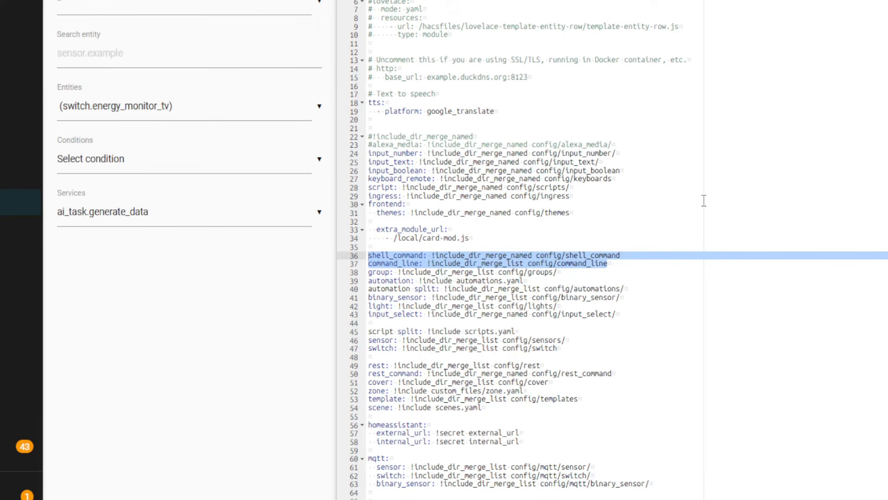
{"action": "left_click", "coordinate": [375, 246]}
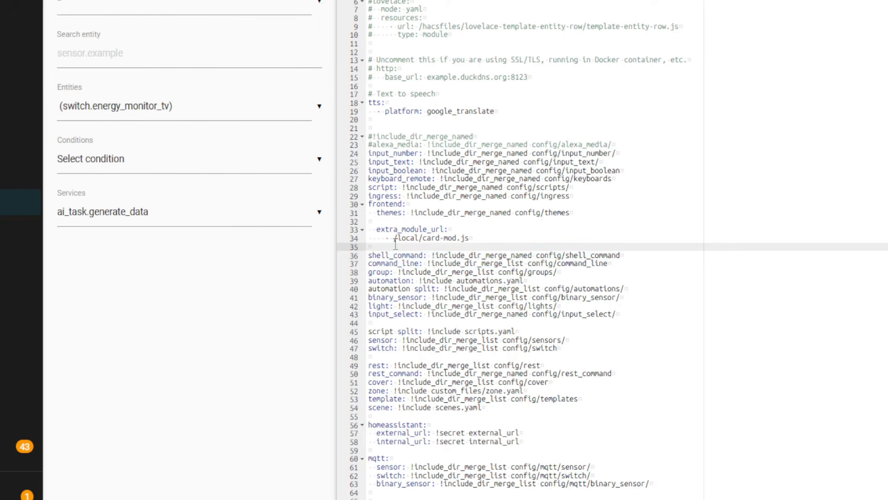
- Insert the shell_command write_fridge_md block and the command_line Read Fridge MD sensor block above the include lines in configuration.yaml
{"action": "key", "text": "Return"}
{"action": "key", "text": "Return"}
{"action": "key", "text": "Return"}
{"action": "key", "text": "Return"}
{"action": "key", "text": "Return"}
{"action": "key", "text": "Up"}
{"action": "key", "text": "Up"}
{"action": "key", "text": "Up"}
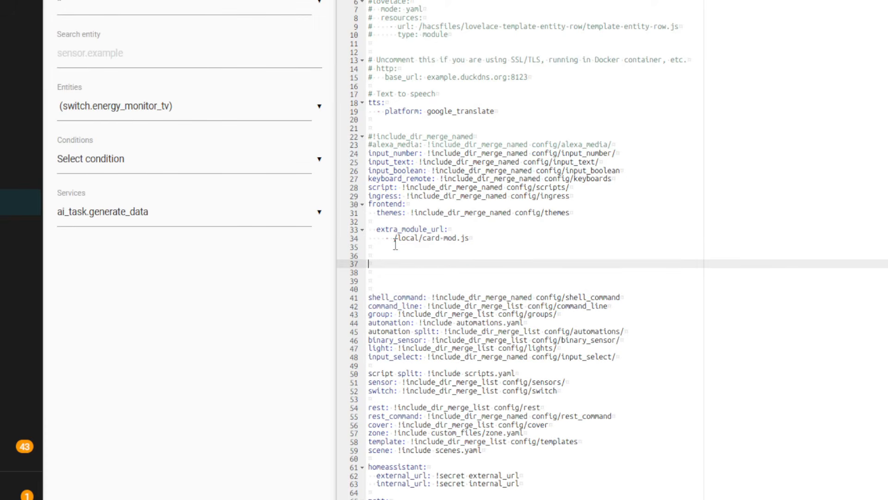
{"action": "type", "text": "shell_command:   write_fridge_md: >-     sh -c 'mkdir -p /config/www/fridge &&            printf \"%s\" \"{{ md }}\" > /config/www/fridge/fridge_contents.md'   command_line:   - sensor:       name: Read Fridge MD       unique_id: read_fridge_md       command: >         python3 -c \"import json, pathlib; p=pathlib.Path('/config/www/fridge/fridge_contents.md');         print(json.dumps({'md': p.read_text(encoding='utf-8') if p.exists() else ''}))\"       value_template: \"ok\"       json_attributes:         - md       scan_interval: 30"}
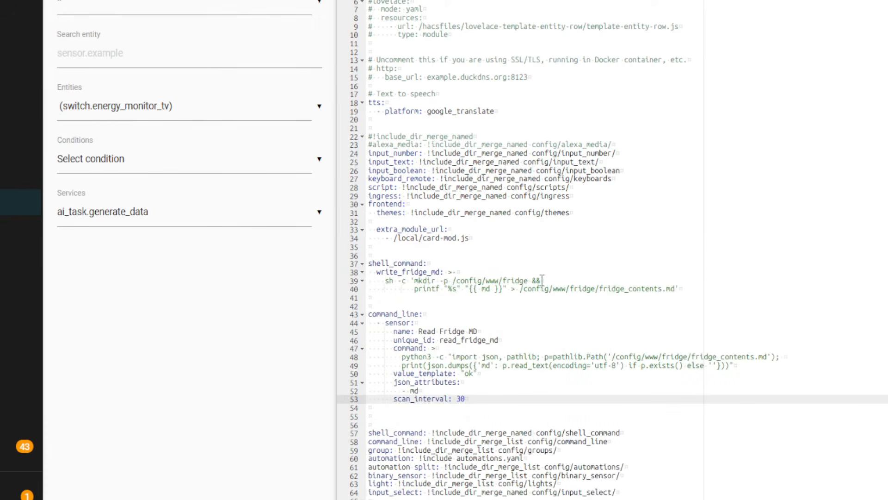
- Examine the write_fridge_md shell command, including its fridge folder and the path of the Markdown file it writes
{"action": "left_click", "coordinate": [679, 289]}
{"action": "left_click", "coordinate": [464, 264]}
{"action": "key", "text": "shift+Home"}
{"action": "left_click_drag", "start_coordinate": [692, 288], "coordinate": [329, 273]}
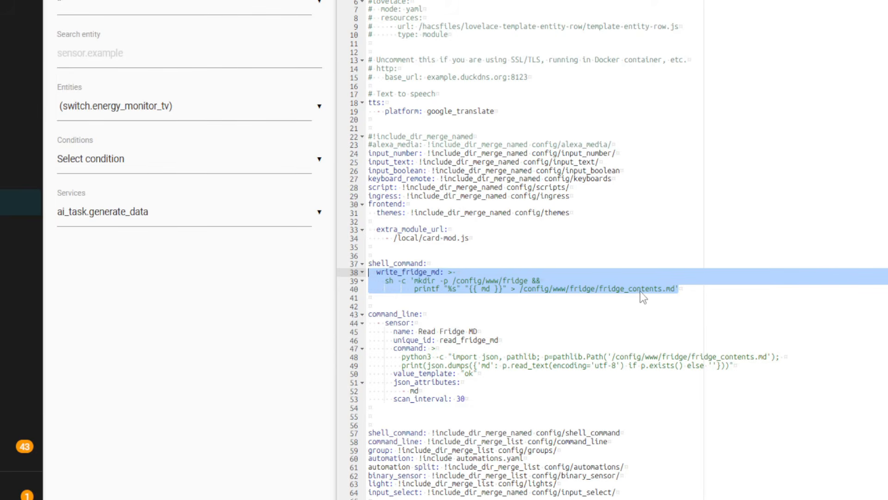
{"action": "left_click", "coordinate": [614, 297]}
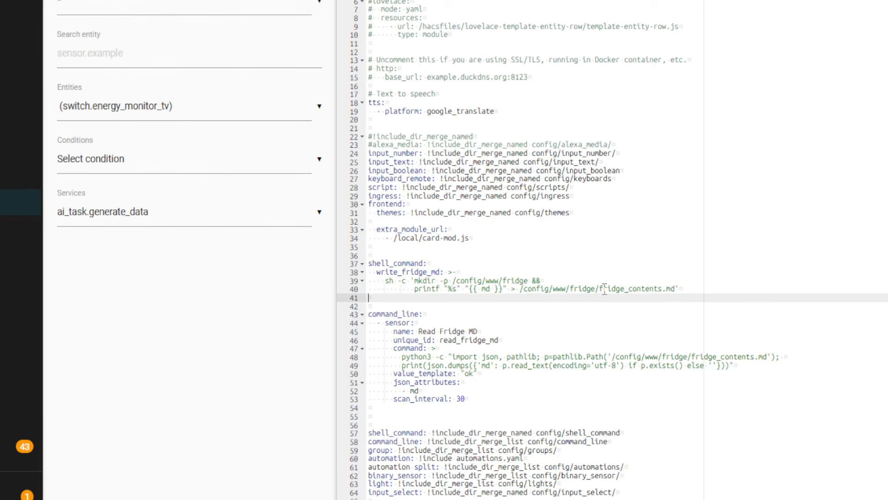
{"action": "left_click_drag", "start_coordinate": [569, 292], "coordinate": [598, 295]}
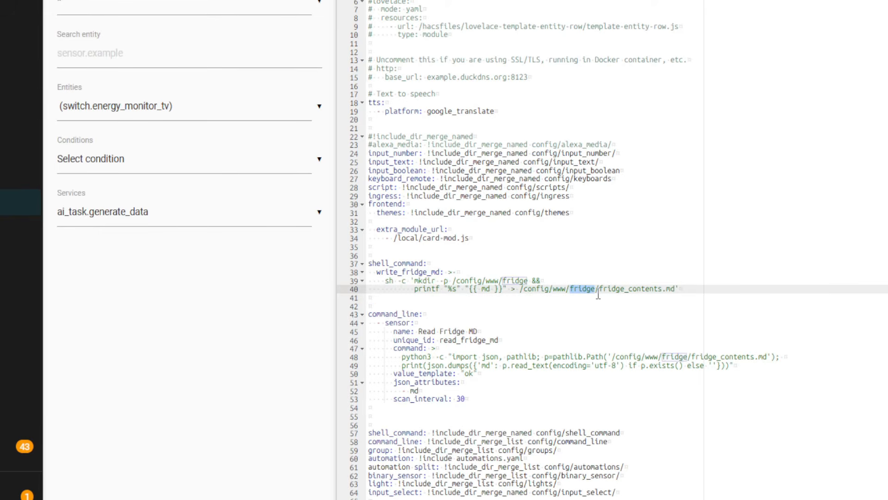
{"action": "left_click", "coordinate": [633, 278]}
{"action": "left_click", "coordinate": [708, 296], "text": "shift"}
{"action": "left_click", "coordinate": [353, 274], "text": "shift"}
{"action": "left_click", "coordinate": [338, 266], "text": "shift"}
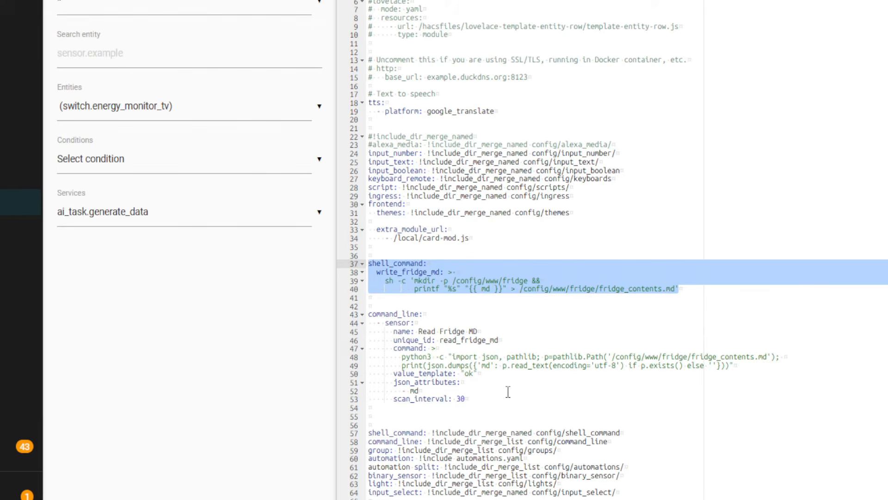
- Examine the command_line Read Fridge MD sensor and compare its fridge_contents.md path with the one in the shell command
{"action": "left_click_drag", "start_coordinate": [425, 315], "coordinate": [359, 324]}
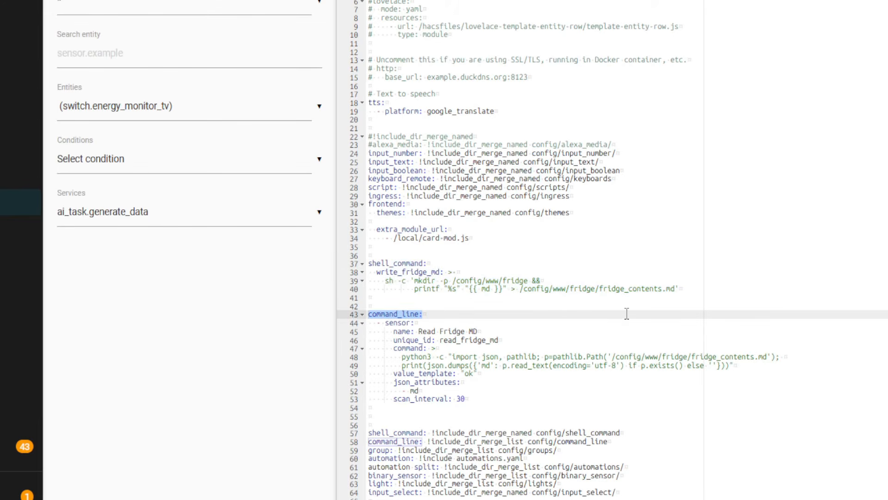
{"action": "left_click_drag", "start_coordinate": [679, 290], "coordinate": [600, 290]}
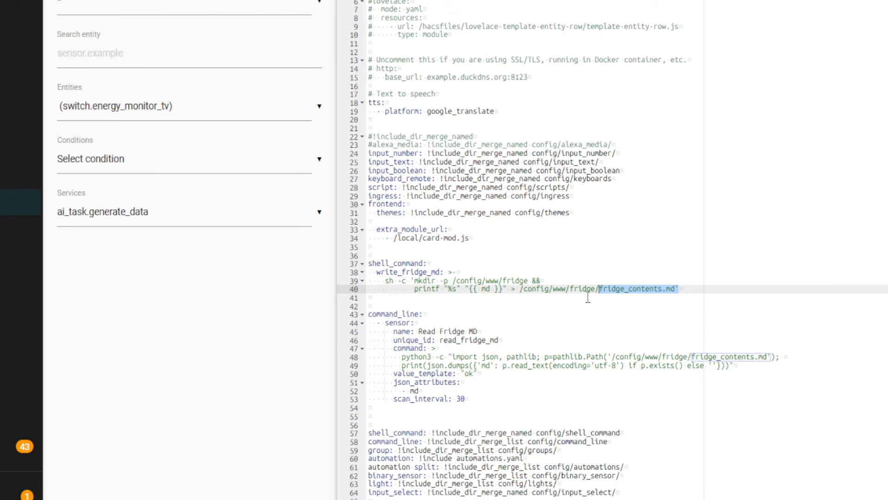
{"action": "left_click_drag", "start_coordinate": [495, 401], "coordinate": [356, 318]}
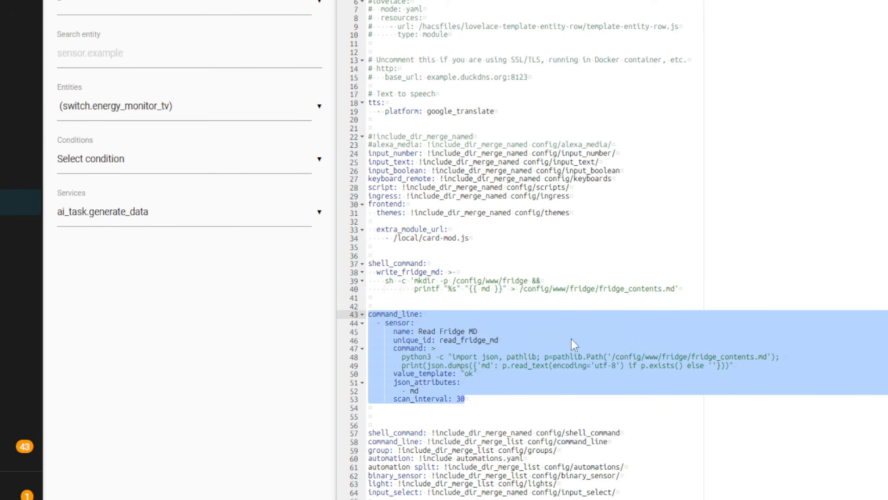
{"action": "left_click", "coordinate": [740, 358]}
{"action": "left_click", "coordinate": [770, 358]}
{"action": "left_click_drag", "start_coordinate": [770, 358], "coordinate": [619, 350]}
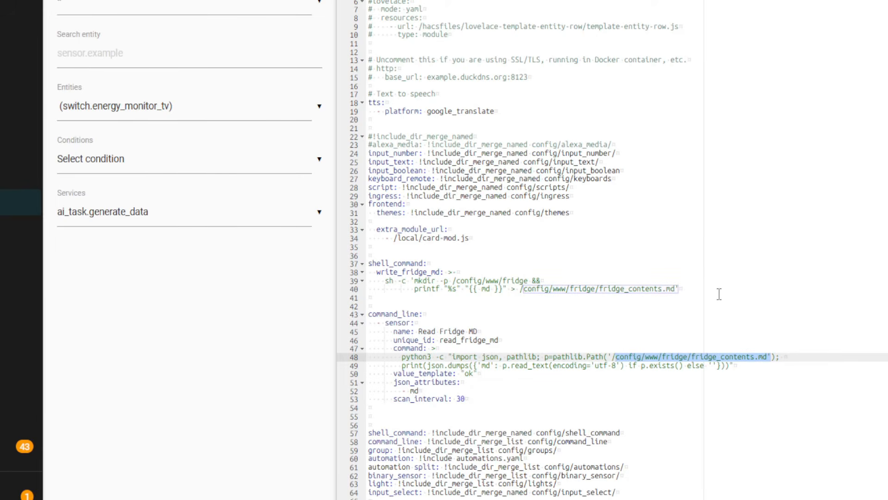
{"action": "left_click_drag", "start_coordinate": [702, 314], "coordinate": [694, 305]}
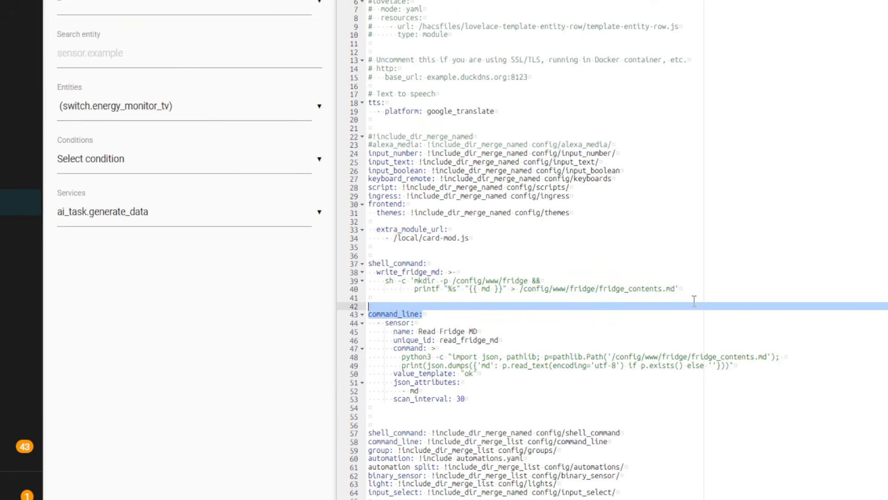
{"action": "left_click", "coordinate": [687, 346]}
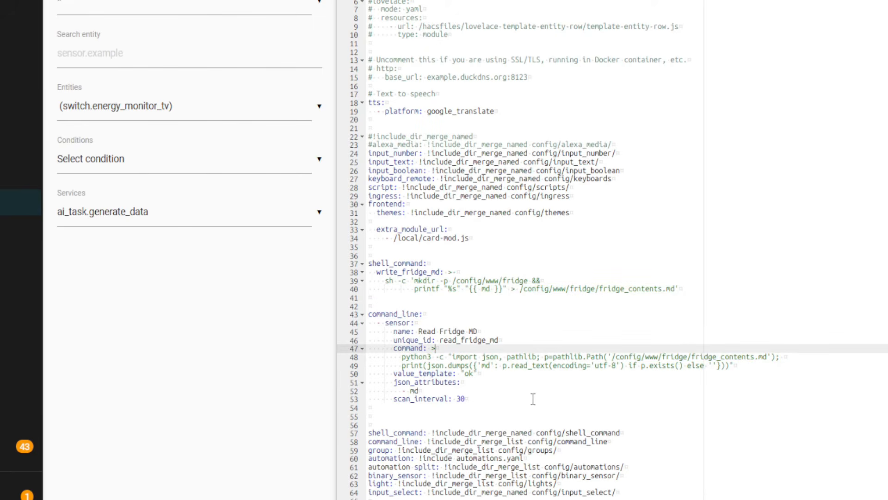
- Delete the inserted shell_command and command_line blocks from configuration.yaml, leaving the two original include lines in place
{"action": "left_click_drag", "start_coordinate": [519, 407], "coordinate": [355, 258]}
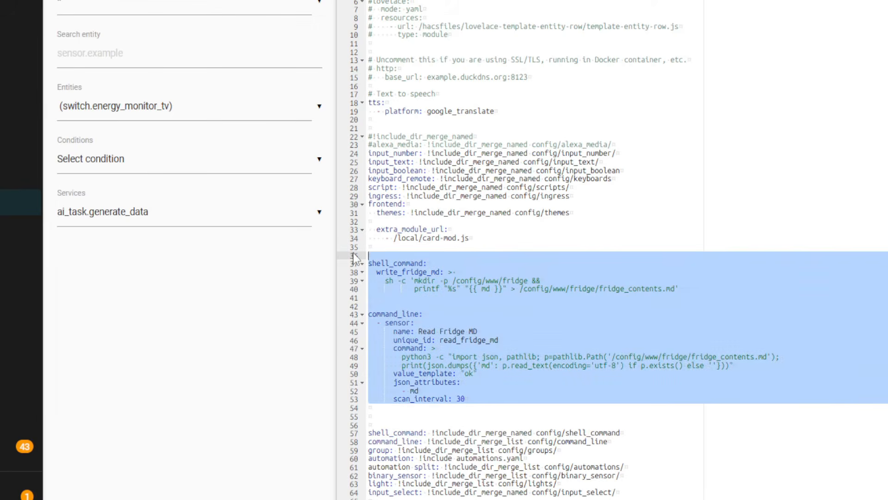
{"action": "key", "text": "Delete"}
{"action": "key", "text": "Delete"}
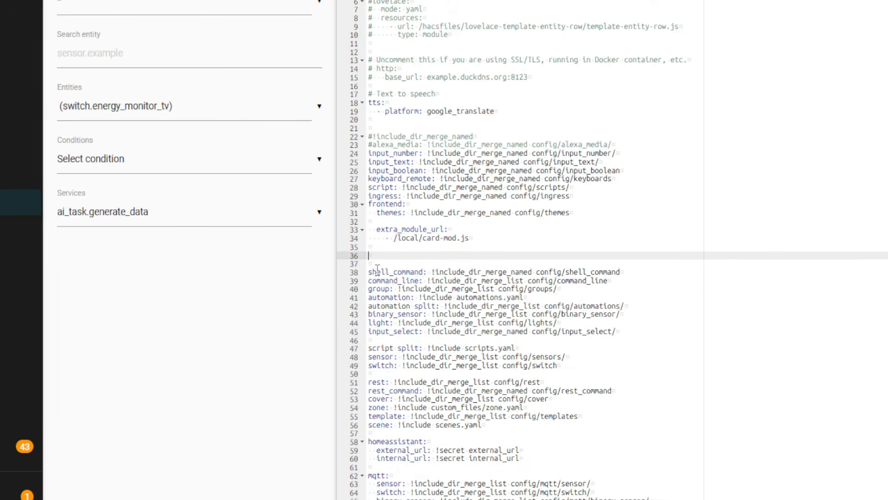
{"action": "left_click_drag", "start_coordinate": [631, 280], "coordinate": [338, 271]}
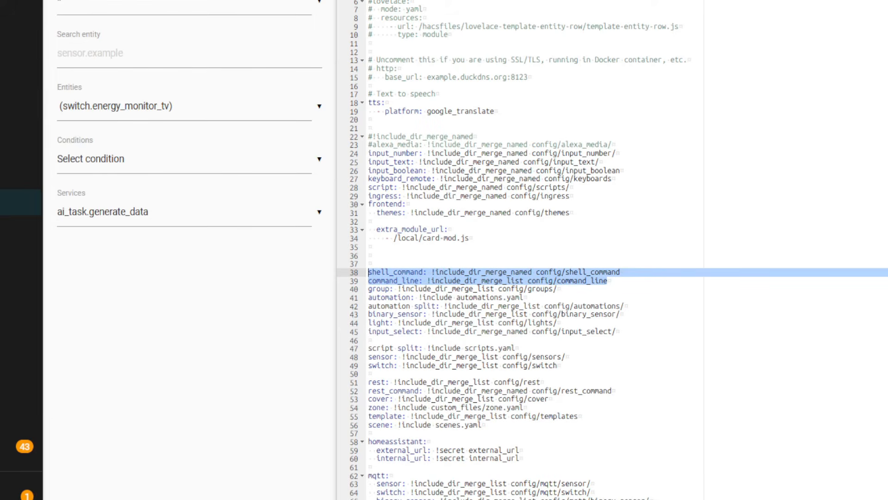
{"action": "key", "text": "Right"}
{"action": "key", "text": "Right"}
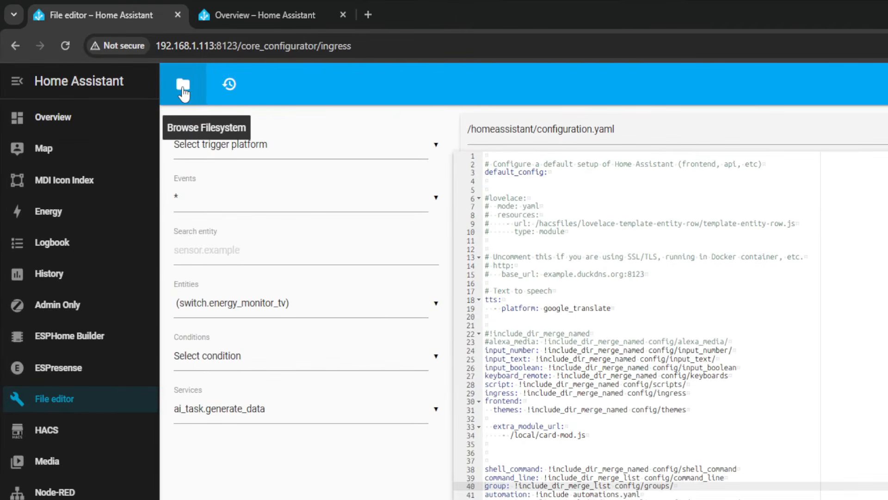
- Open write_fridge_md.yaml from the config/shell_command folder and examine its whole contents
{"action": "left_click", "coordinate": [126, 55]}
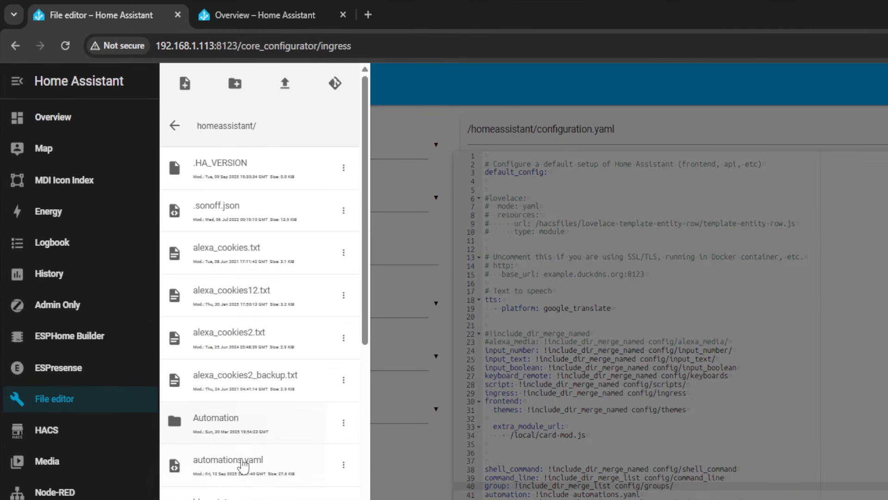
{"action": "scroll", "coordinate": [217, 462], "scroll_direction": "down", "scroll_amount": 8}
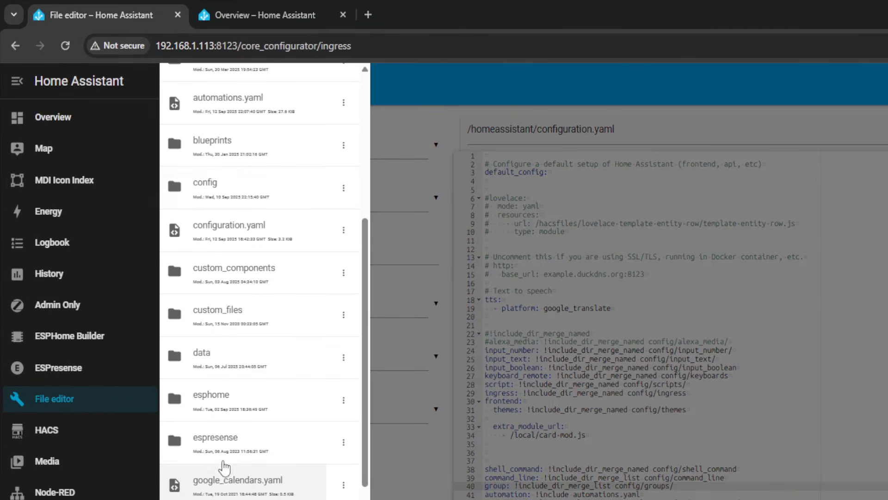
{"action": "left_click", "coordinate": [194, 184]}
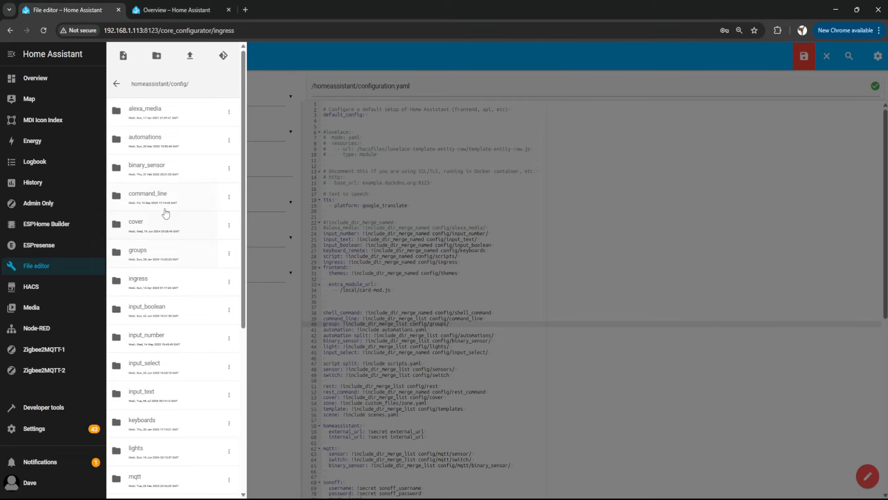
{"action": "scroll", "coordinate": [166, 221], "scroll_direction": "down", "scroll_amount": 6}
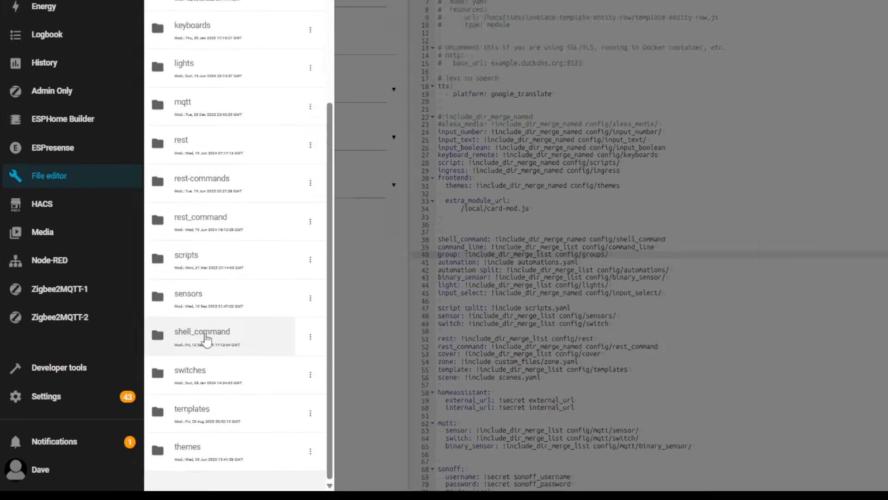
{"action": "left_click", "coordinate": [154, 385]}
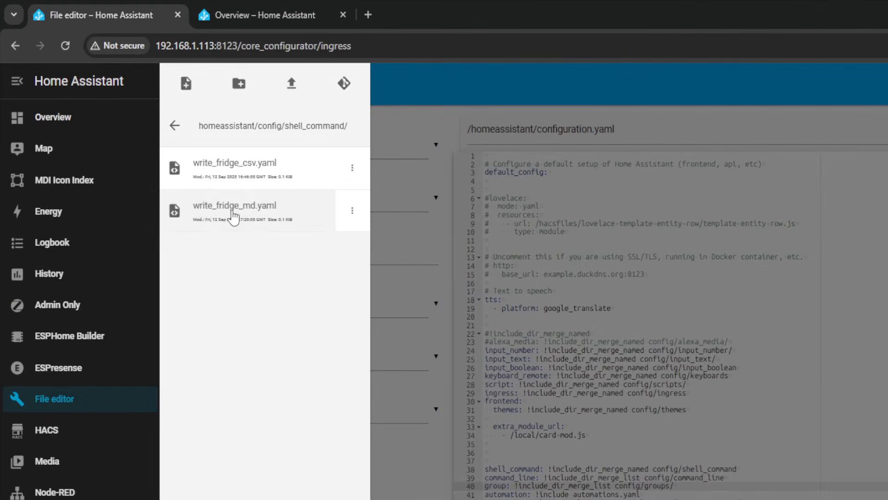
{"action": "left_click", "coordinate": [155, 144]}
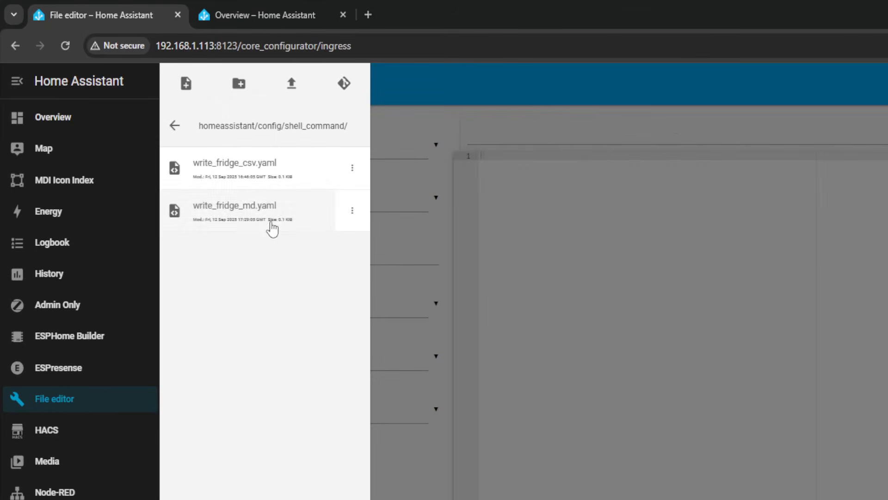
{"action": "left_click", "coordinate": [537, 176]}
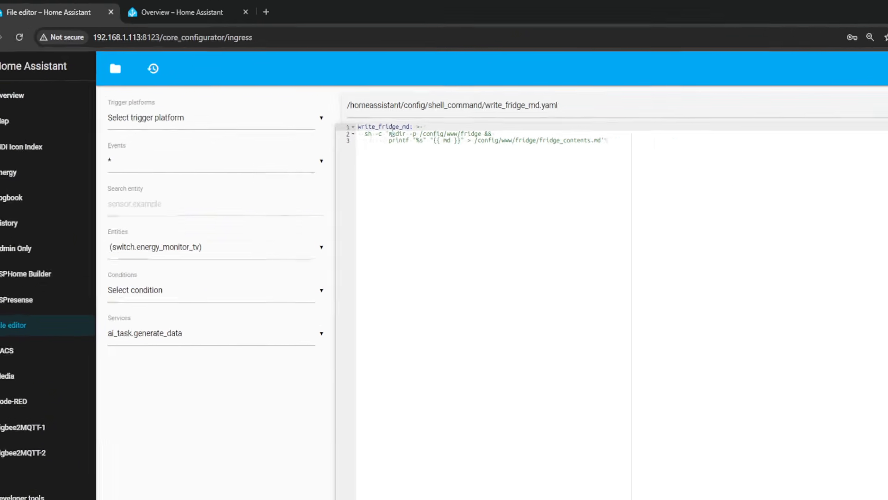
{"action": "key", "text": "ctrl+a"}
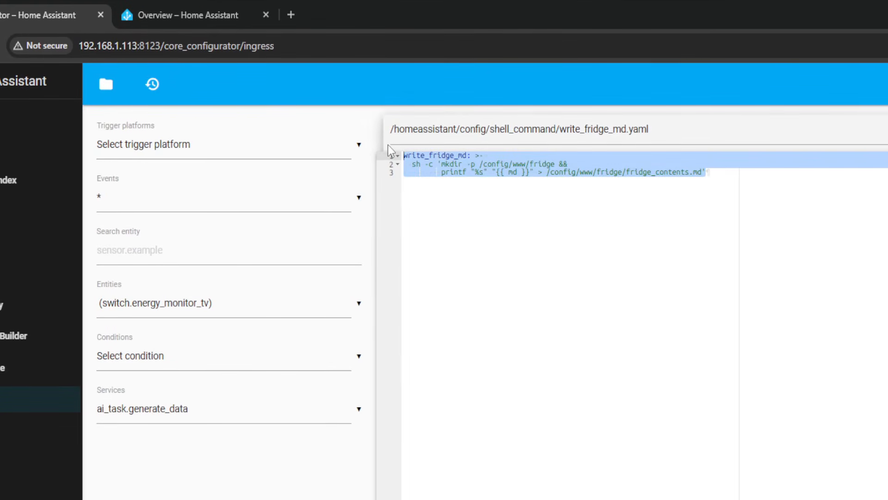
- Paste the version with the shell_command header below the write_fridge_md entry, compare the two, and delete the pasted version
{"action": "left_click", "coordinate": [706, 172]}
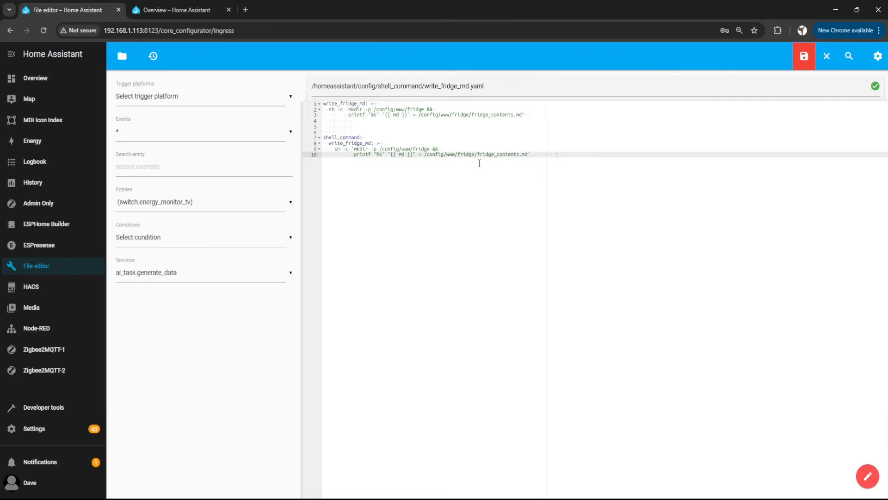
{"action": "left_click", "coordinate": [362, 134]}
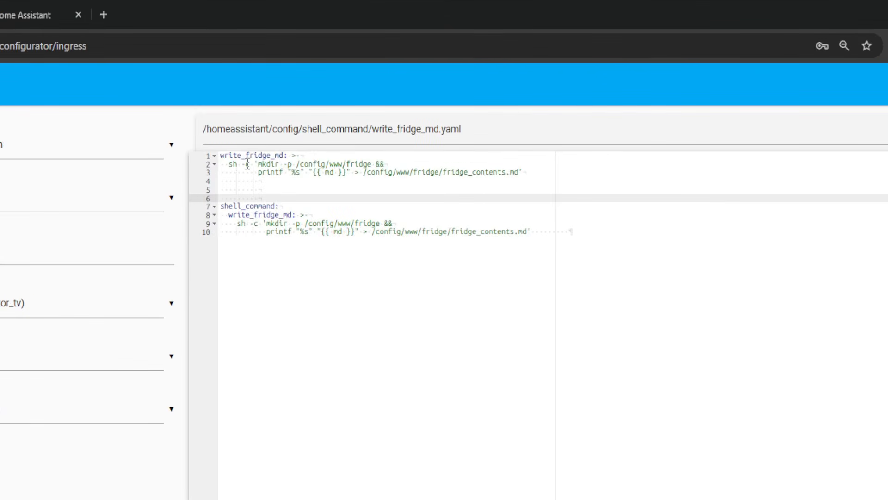
{"action": "left_click_drag", "start_coordinate": [283, 206], "coordinate": [220, 206]}
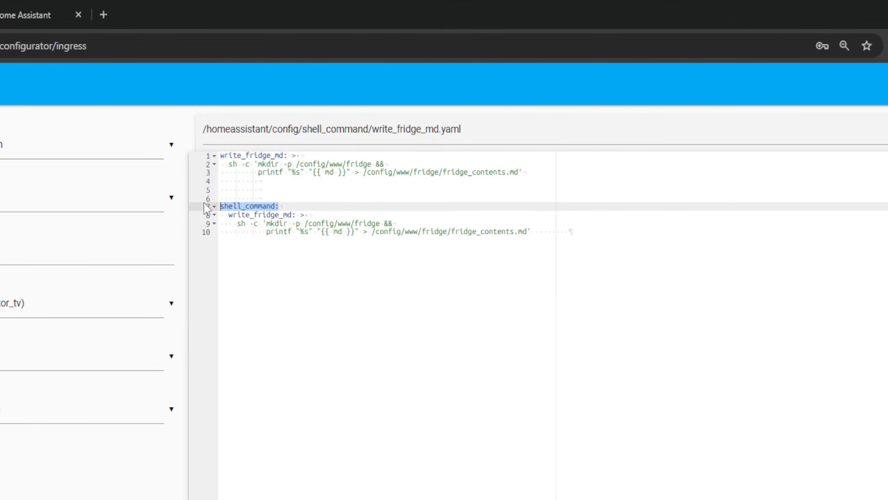
{"action": "left_click_drag", "start_coordinate": [555, 238], "coordinate": [154, 190]}
{"action": "key", "text": "BackSpace"}
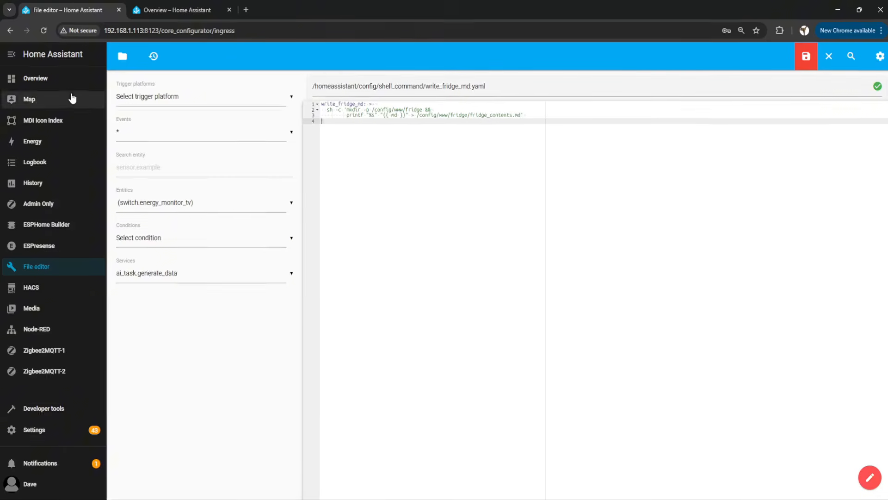
- Open read_fridge_md.yaml from the config/command_line folder, discarding the unsaved changes in write_fridge_md.yaml, and view its sensor definition
{"action": "left_click", "coordinate": [123, 56]}
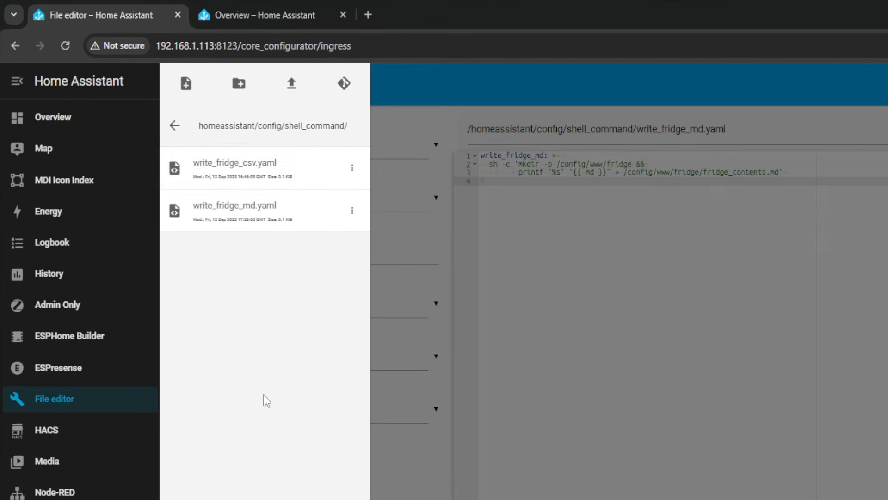
{"action": "left_click", "coordinate": [175, 126]}
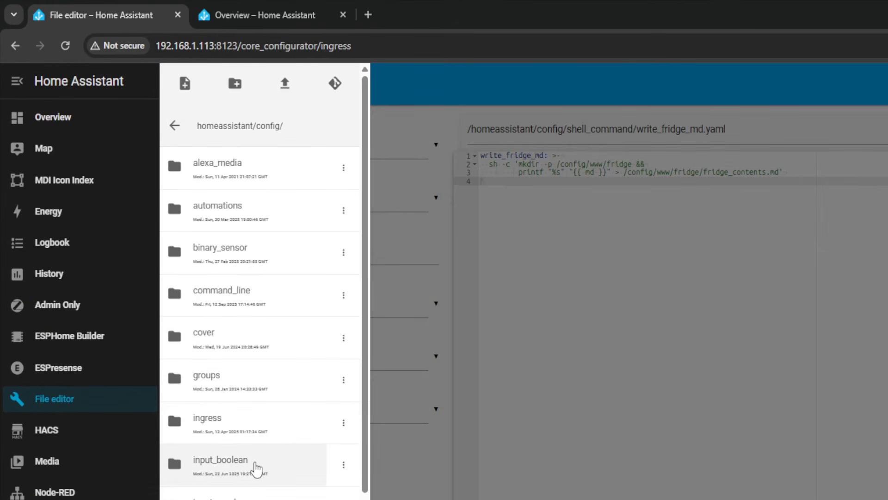
{"action": "scroll", "coordinate": [255, 468], "scroll_direction": "down", "scroll_amount": 3}
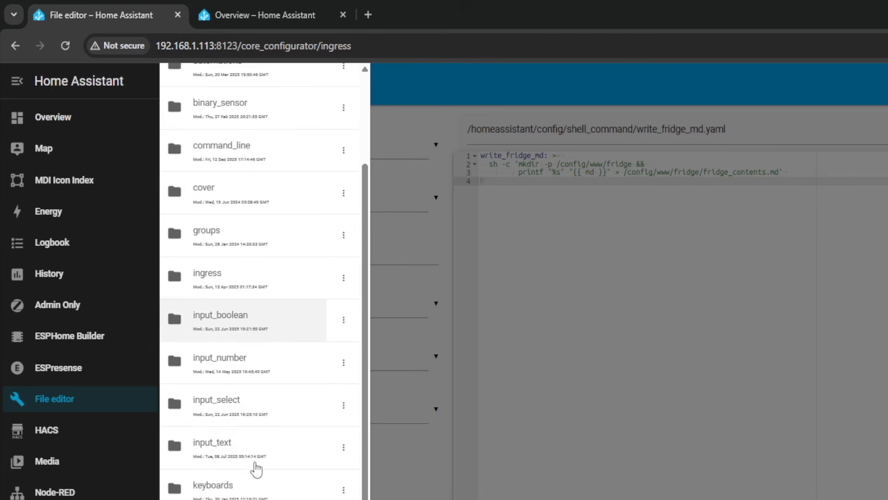
{"action": "left_click", "coordinate": [220, 146]}
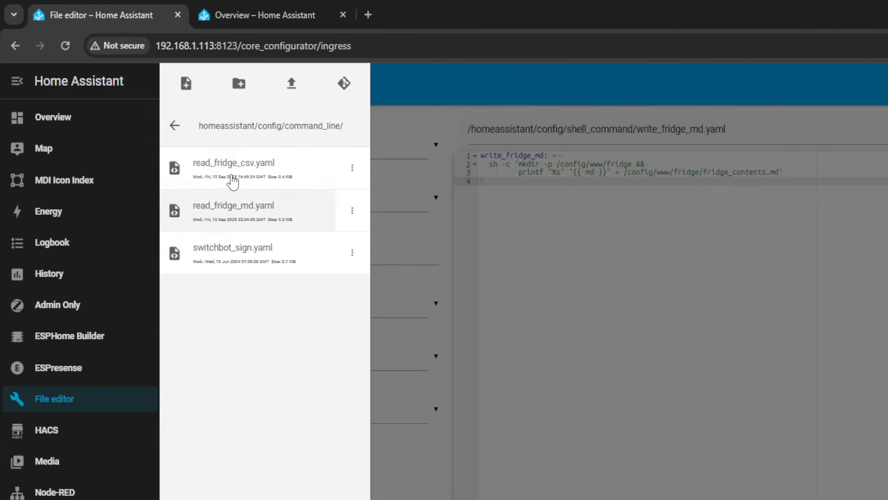
{"action": "left_click", "coordinate": [227, 207]}
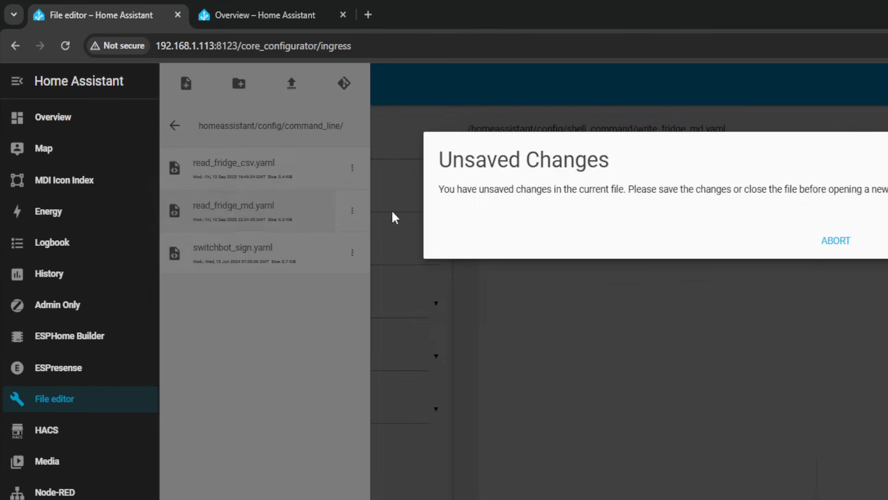
{"action": "left_click", "coordinate": [887, 240]}
{"action": "left_click", "coordinate": [301, 221]}
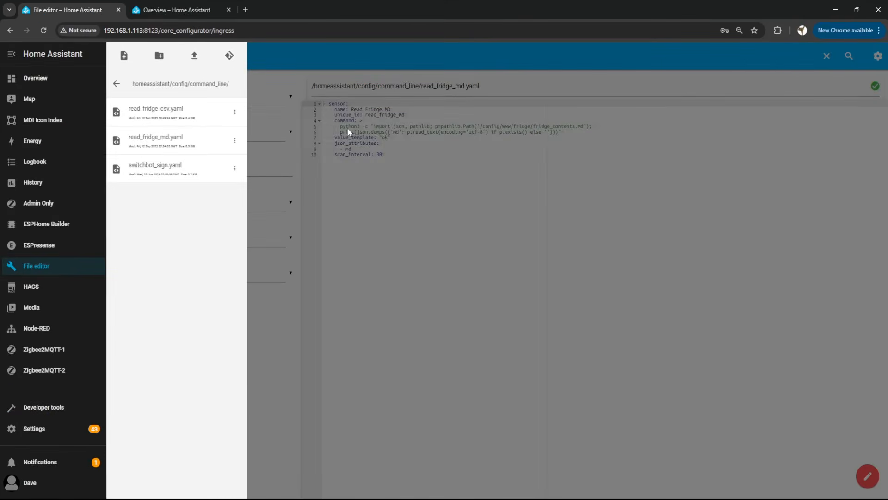
{"action": "left_click", "coordinate": [385, 152]}
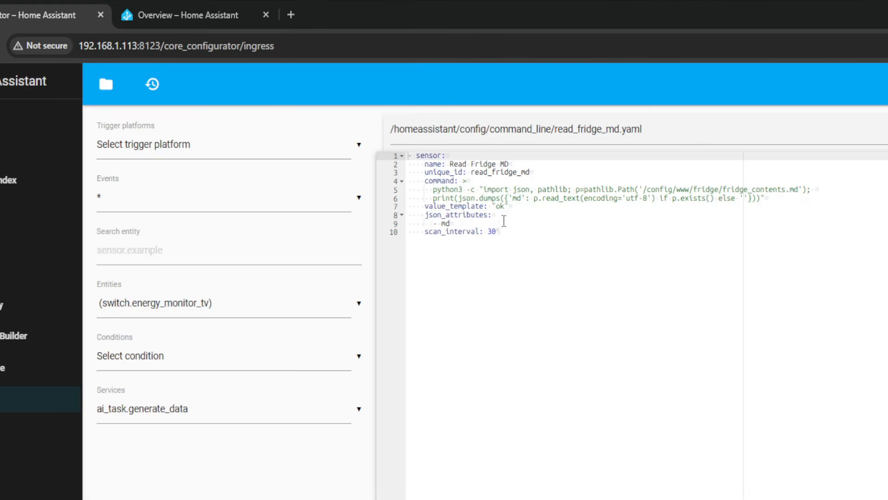
- Paste the version with the command_line header below the sensor definition, compare the two, delete it, and close the file without saving
{"action": "mouse_move", "coordinate": [385, 153]}
{"action": "left_mouse_down"}
{"action": "mouse_move", "coordinate": [307, 108]}
{"action": "mouse_move", "coordinate": [383, 159]}
{"action": "left_mouse_up"}
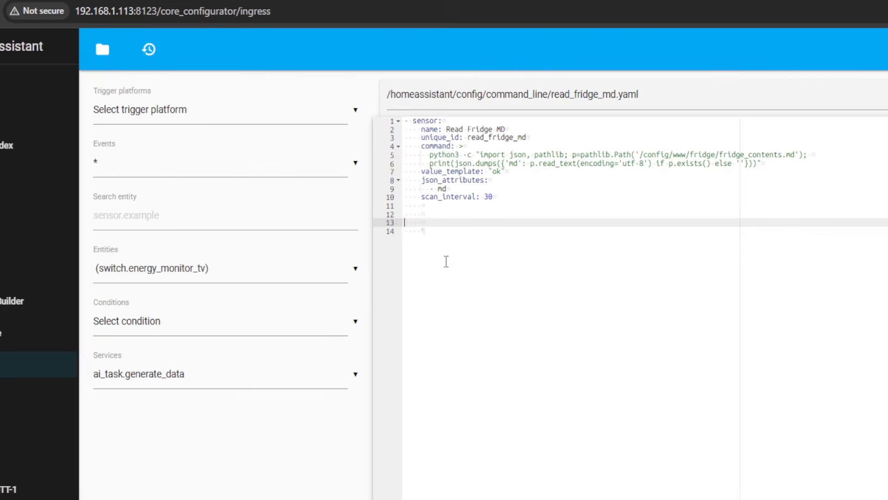
{"action": "type", "text": "command_line:   - sensor:       name: Read Fridge MD       unique_id: read_fridge_md       command: >         python3 -c \"import json, pathlib; p=pathlib.Path('/config/www/fridge/fridge_contents.md');         print(json.dumps({'md': p.read_text(encoding='utf-8') if p.exists() else ''}))\"       value_template: \"ok\"       json_attributes:         - md       scan_interval: 30"}
{"action": "left_click_drag", "start_coordinate": [549, 313], "coordinate": [382, 231]}
{"action": "left_click", "coordinate": [460, 224]}
{"action": "left_click_drag", "start_coordinate": [492, 225], "coordinate": [384, 220]}
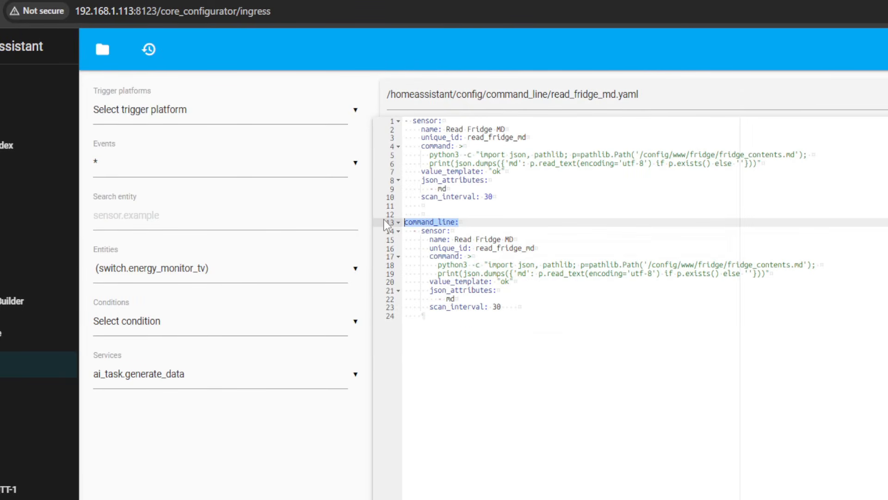
{"action": "left_click_drag", "start_coordinate": [525, 318], "coordinate": [339, 229]}
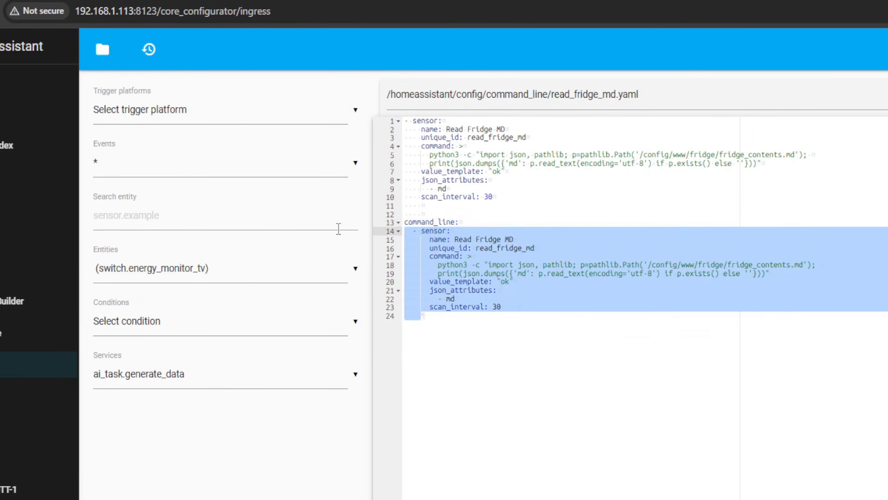
{"action": "left_click_drag", "start_coordinate": [537, 359], "coordinate": [388, 222]}
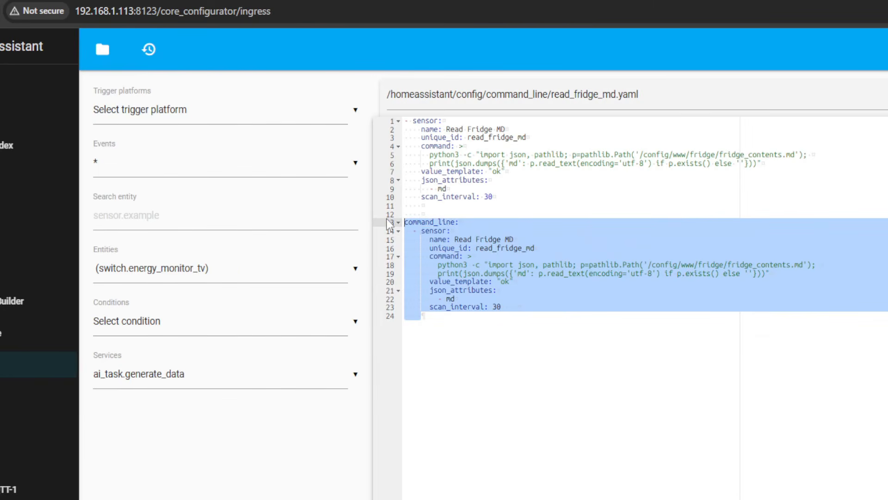
{"action": "key", "text": "BackSpace"}
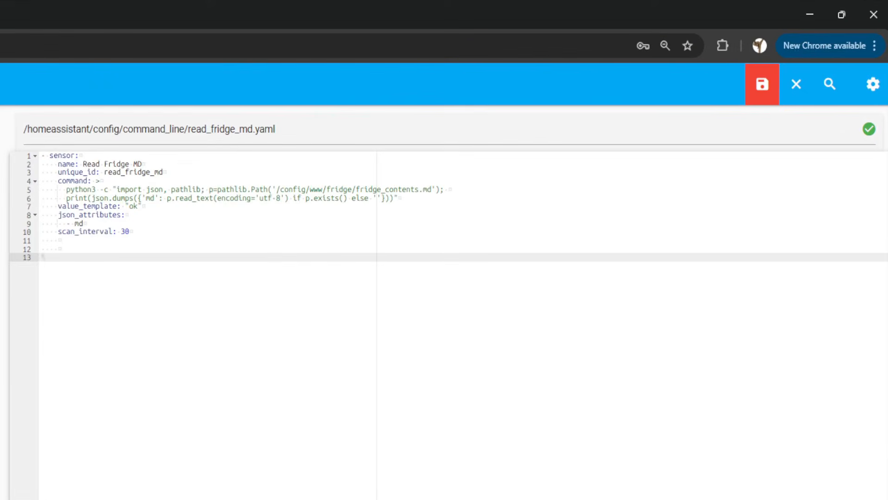
{"action": "left_click", "coordinate": [798, 93]}
{"action": "left_click", "coordinate": [592, 240]}
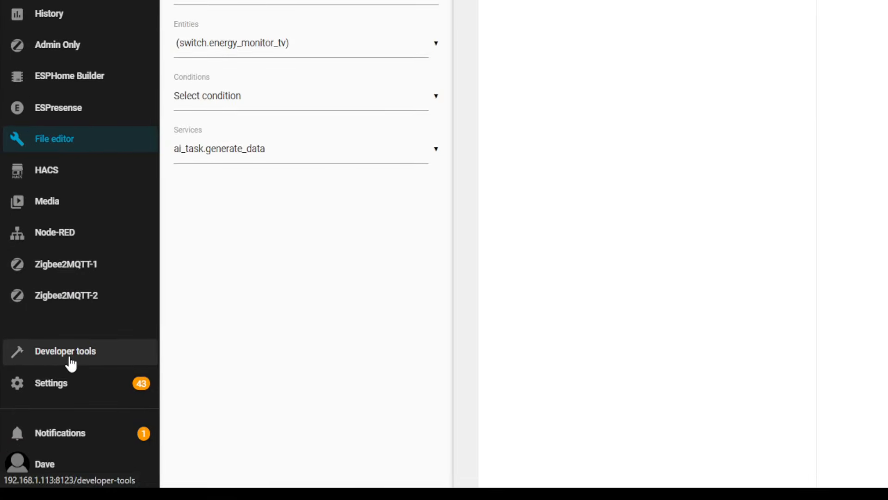
- Run the YAML configuration check in Developer tools
{"action": "left_click", "coordinate": [70, 359]}
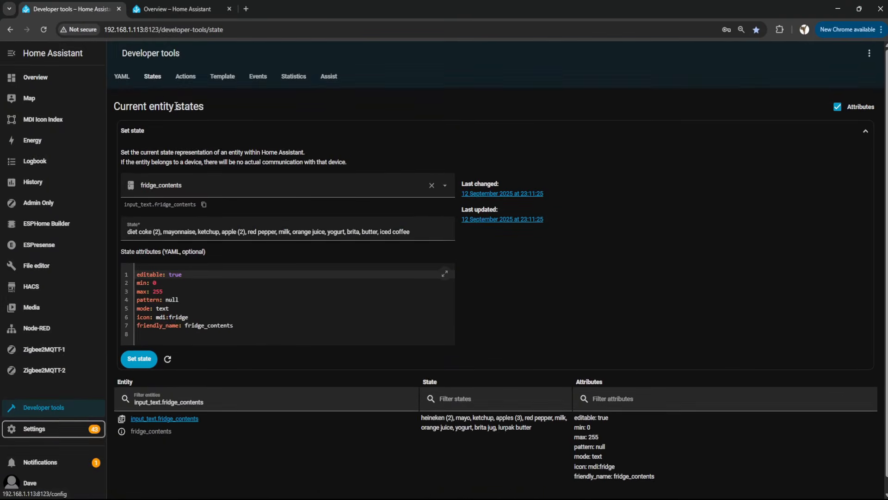
{"action": "left_click", "coordinate": [122, 77]}
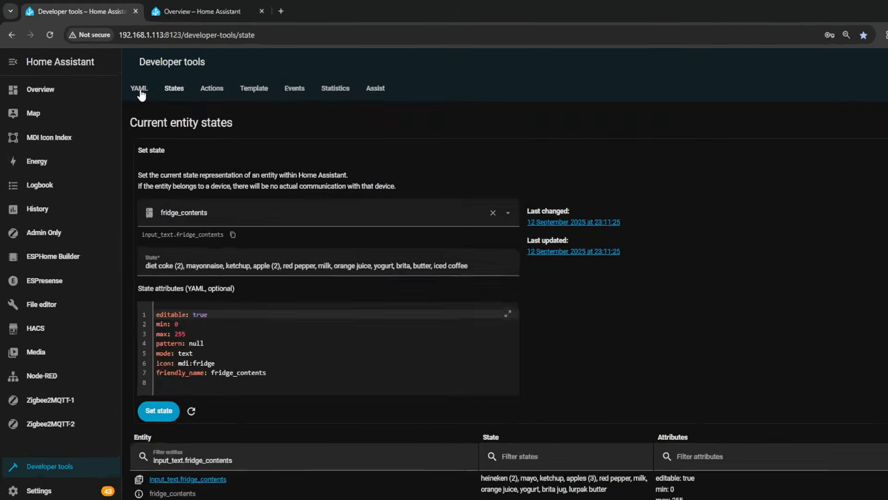
{"action": "left_click", "coordinate": [123, 78]}
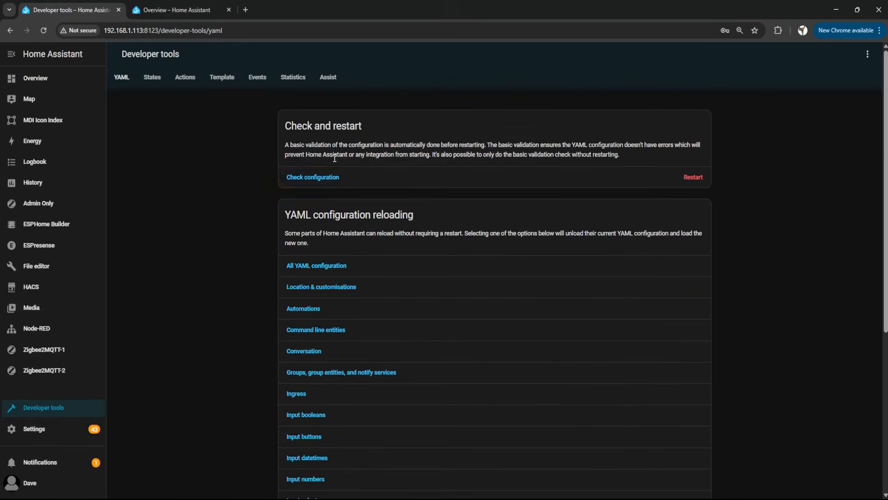
{"action": "left_click", "coordinate": [425, 32]}
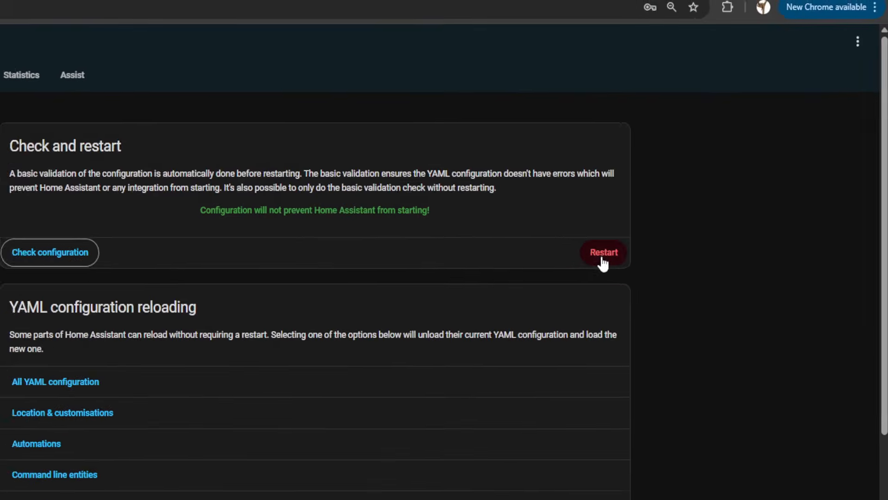
{"action": "left_click", "coordinate": [602, 263]}
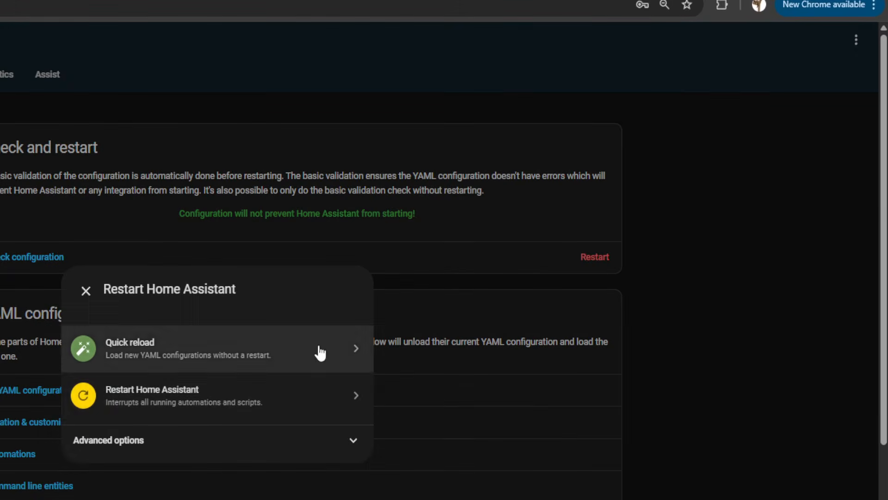
{"action": "left_click", "coordinate": [277, 392]}
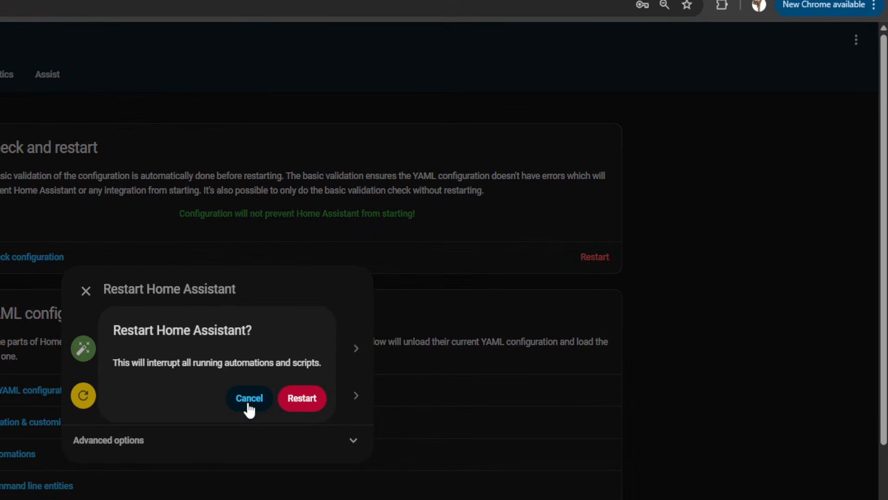
{"action": "left_click", "coordinate": [248, 401]}
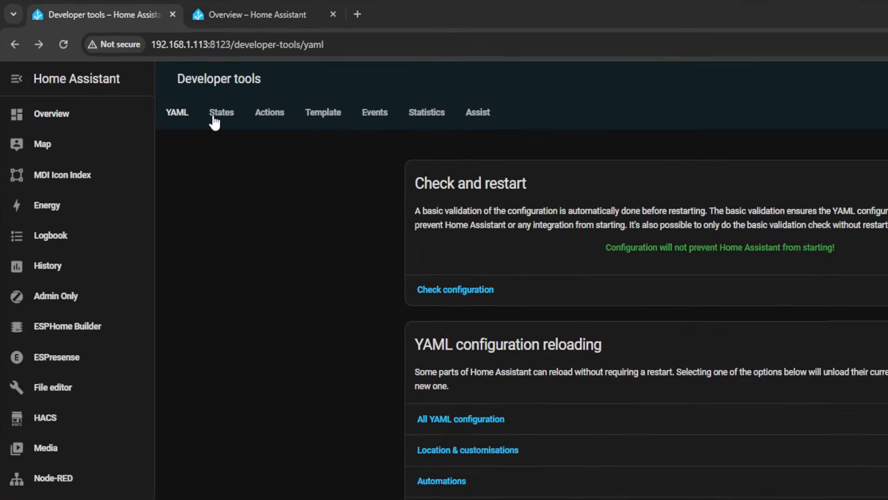
- Look up the sensor.read_fridge_md entity in the Developer tools states and examine its state and md attribute
{"action": "left_click", "coordinate": [148, 81]}
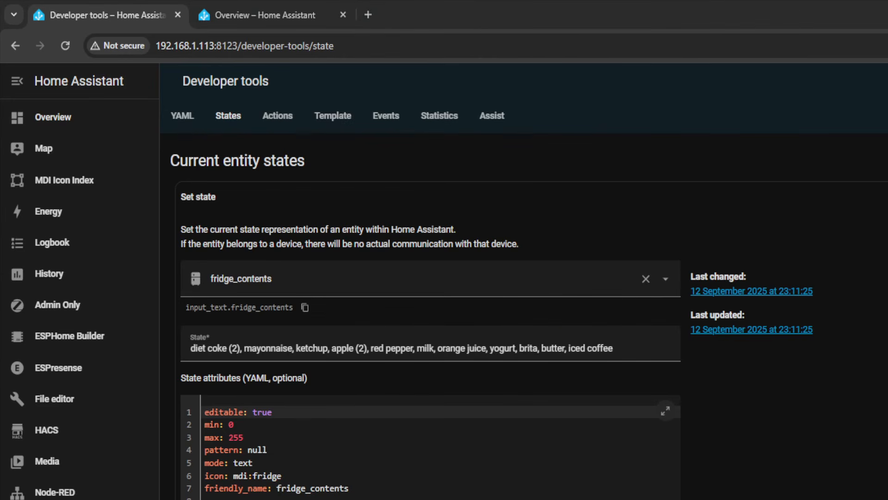
{"action": "left_click", "coordinate": [282, 280]}
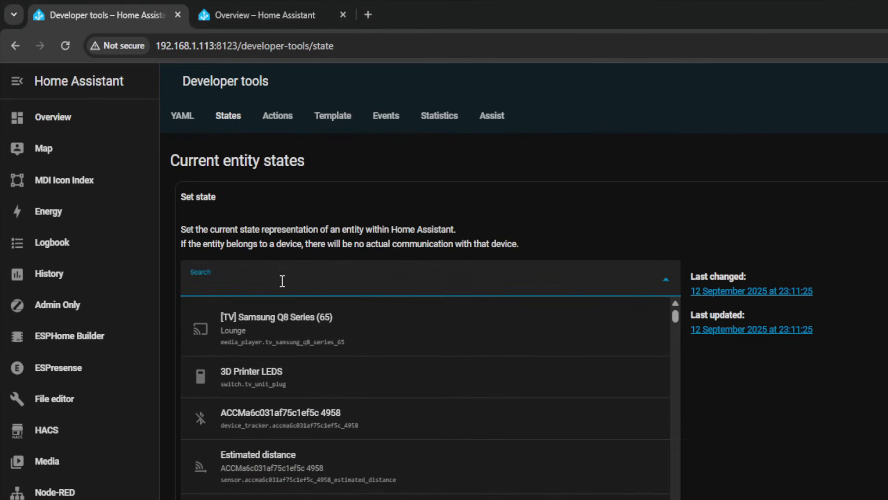
{"action": "type", "text": "ensor.read_fridge_md"}
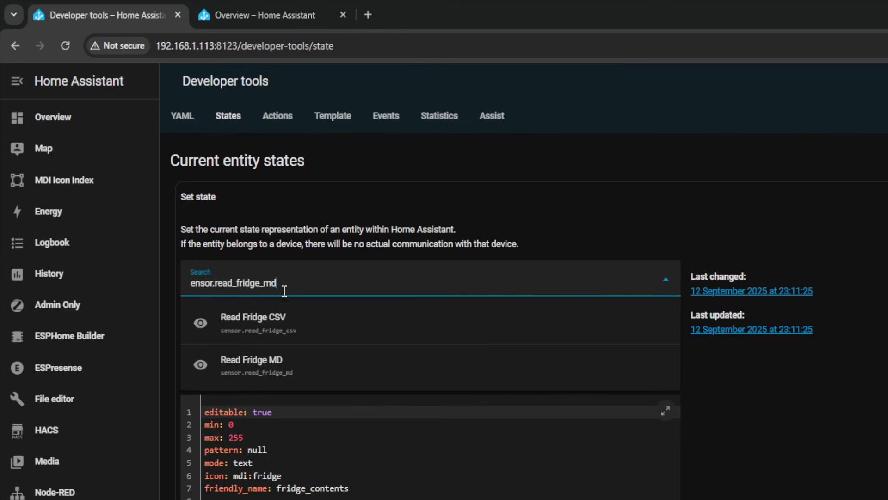
{"action": "left_click", "coordinate": [285, 359]}
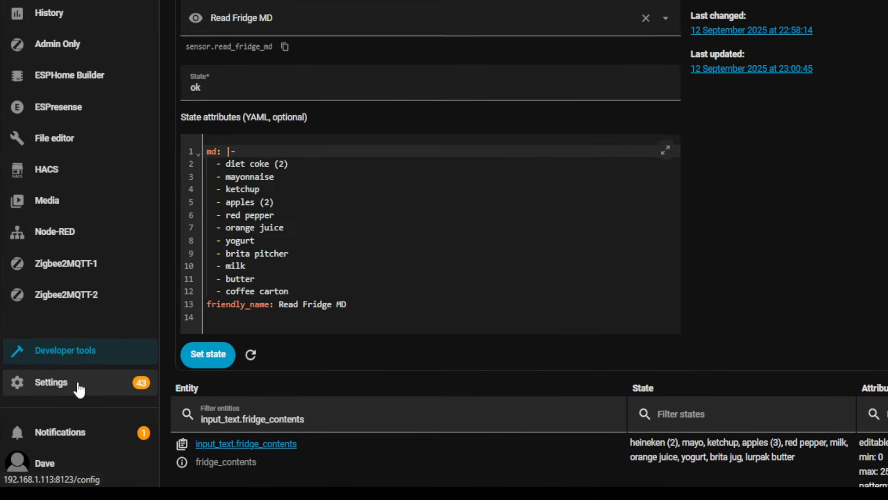
- Open the Whats in Fridge automation for editing as YAML
{"action": "left_click", "coordinate": [78, 388]}
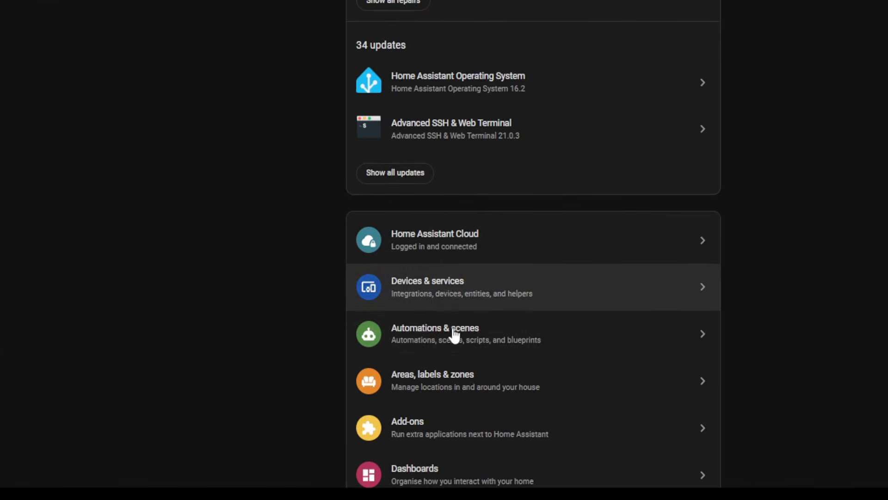
{"action": "left_click", "coordinate": [454, 336]}
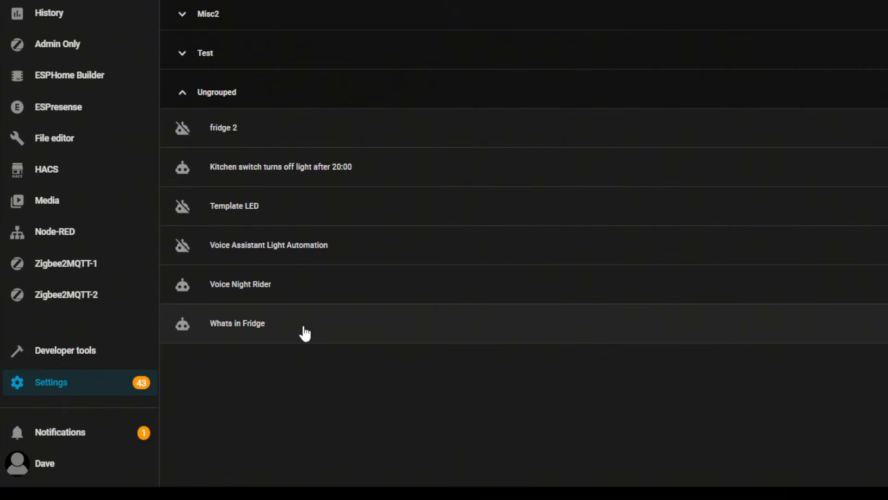
{"action": "left_click", "coordinate": [201, 394]}
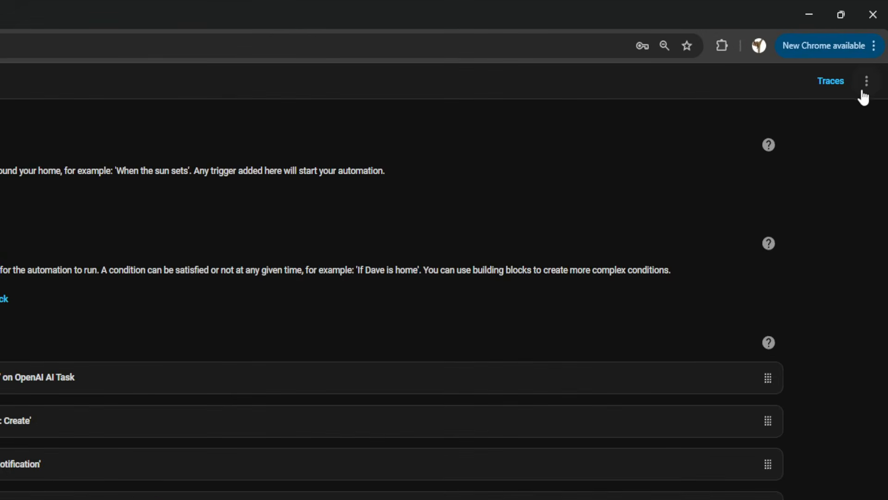
{"action": "left_click", "coordinate": [864, 87]}
{"action": "left_click", "coordinate": [838, 338]}
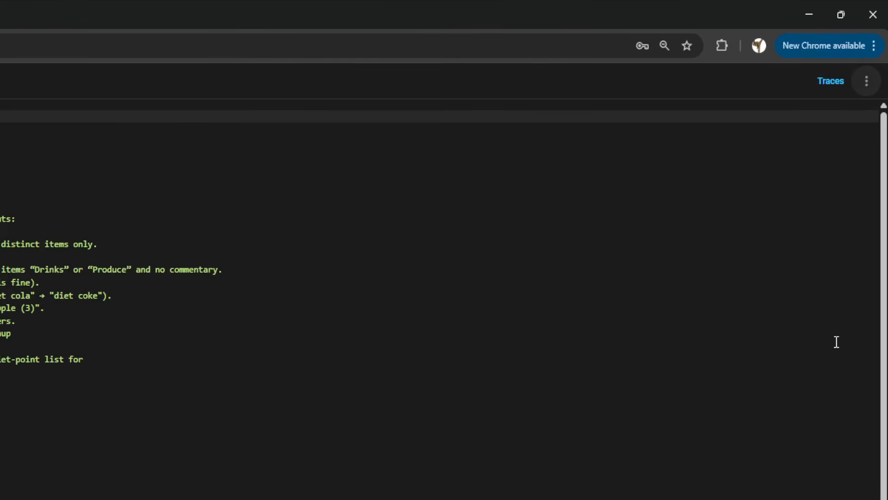
- Replace the input_text.set_value action with shell_command.write_fridge_md, passing md as "{{ fridge_analysis.data.detailed_markdown }}"
{"action": "scroll", "coordinate": [230, 317], "scroll_direction": "down", "scroll_amount": 5}
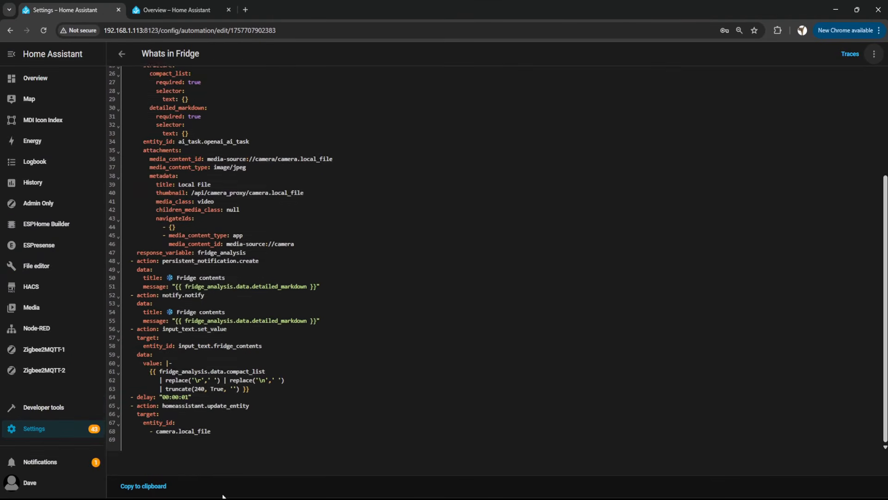
{"action": "scroll", "coordinate": [199, 444], "scroll_direction": "up", "scroll_amount": 1}
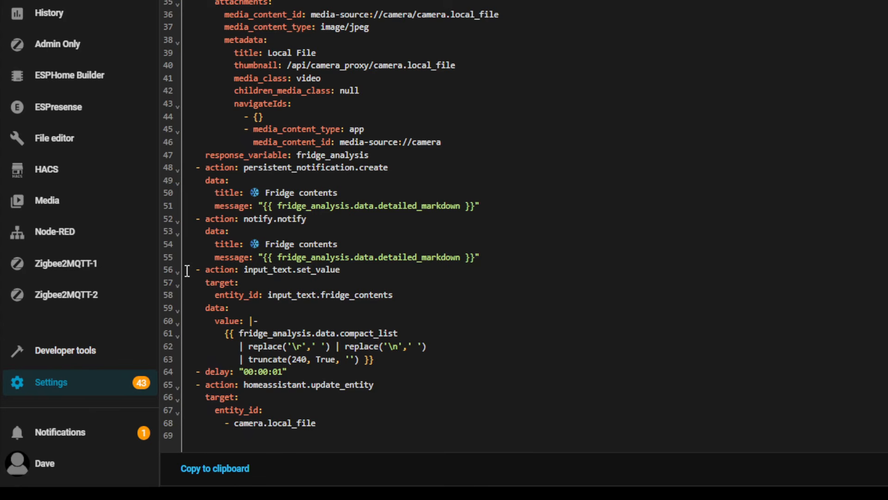
{"action": "left_click_drag", "start_coordinate": [187, 270], "coordinate": [438, 361]}
{"action": "key", "text": "Delete"}
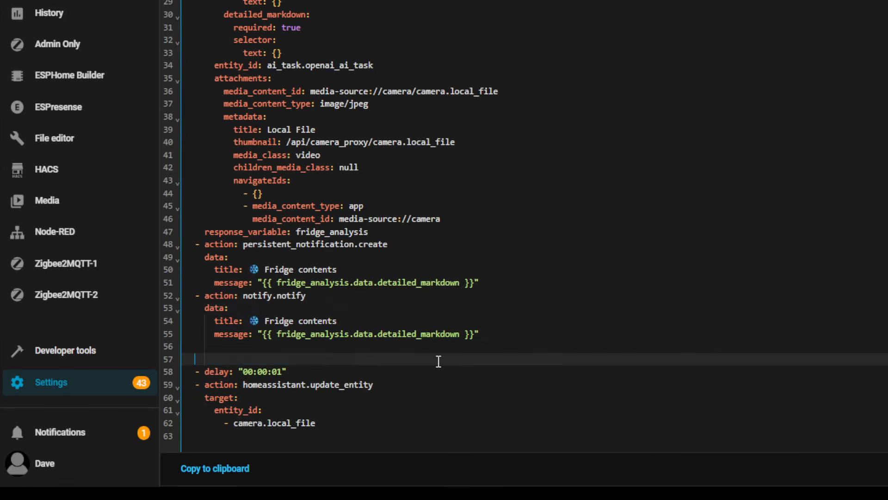
{"action": "type", "text": "- action: shell_command.write_fridge_md   data:     md: \"{{ fridge_analysis.data.detailed_markdown }}\""}
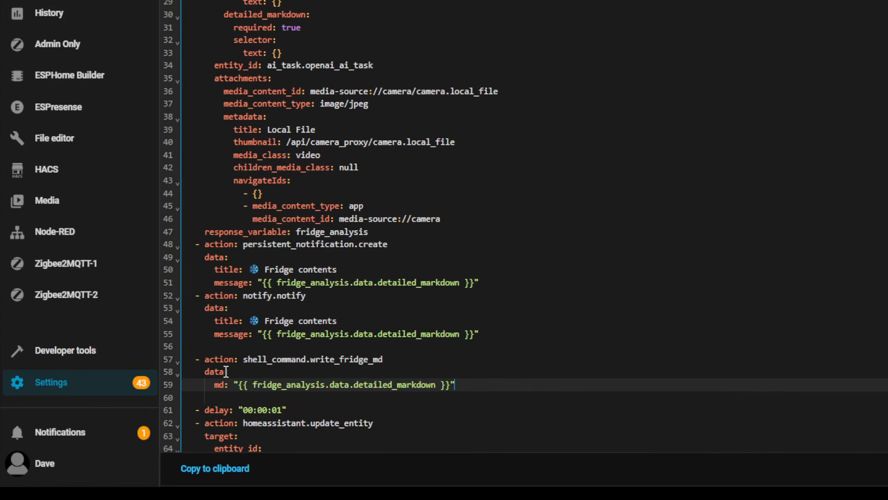
{"action": "left_click_drag", "start_coordinate": [195, 359], "coordinate": [403, 355]}
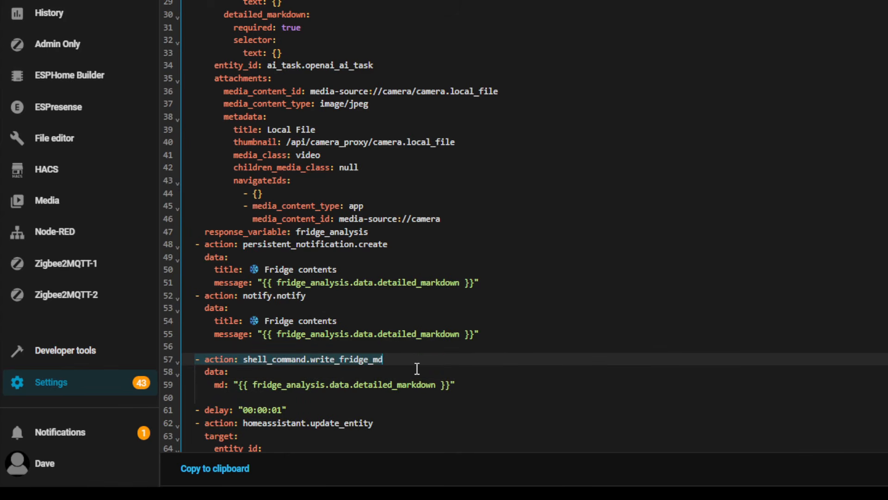
- Add sensor.read_fridge_md below camera.local_file in the homeassistant.update_entity target and save the automation
{"action": "scroll", "coordinate": [368, 380], "scroll_direction": "down", "scroll_amount": 2}
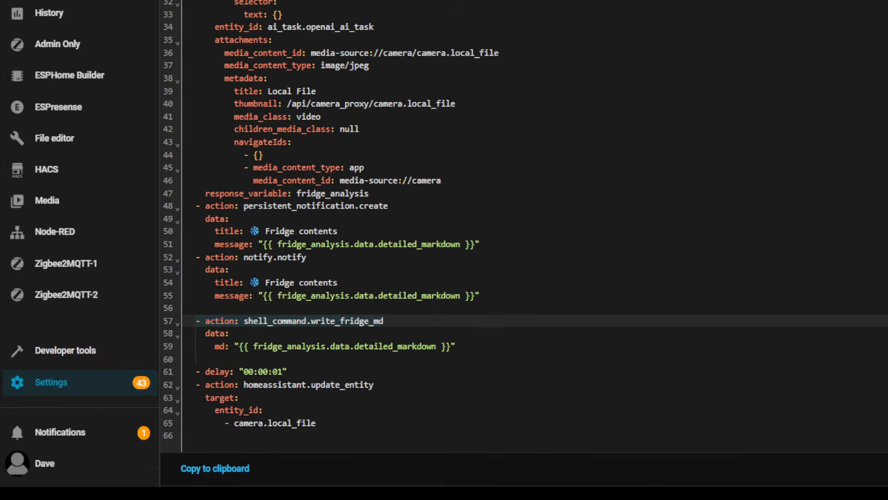
{"action": "left_click", "coordinate": [209, 436]}
{"action": "type", "text": "- sensor.read_fridge_md"}
{"action": "left_click_drag", "start_coordinate": [346, 420], "coordinate": [229, 426]}
{"action": "left_click_drag", "start_coordinate": [355, 437], "coordinate": [238, 437]}
{"action": "left_click", "coordinate": [395, 437]}
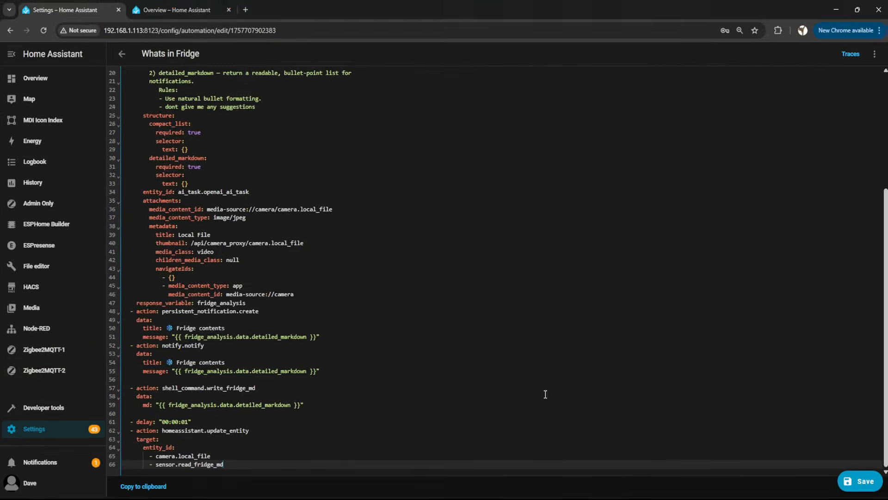
{"action": "left_click", "coordinate": [842, 463]}
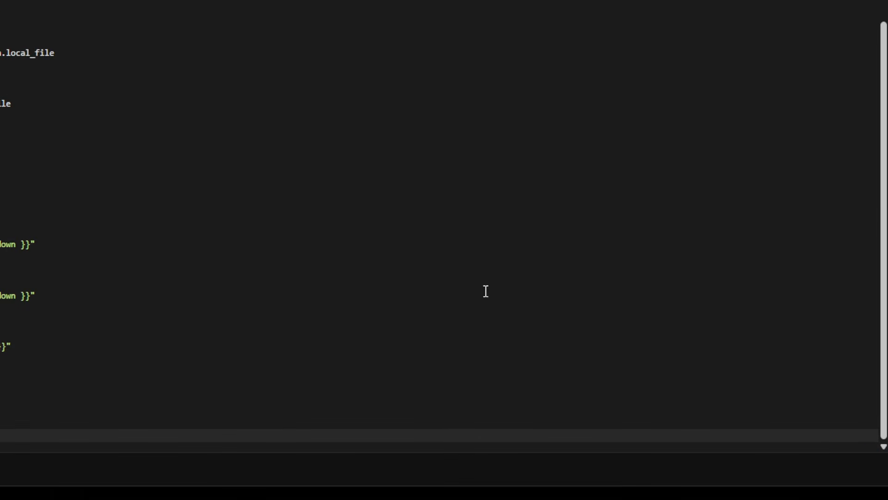
- Open the HTML Jinja2 Template card repository page in HACS and view its configuration options
{"action": "left_click", "coordinate": [35, 77]}
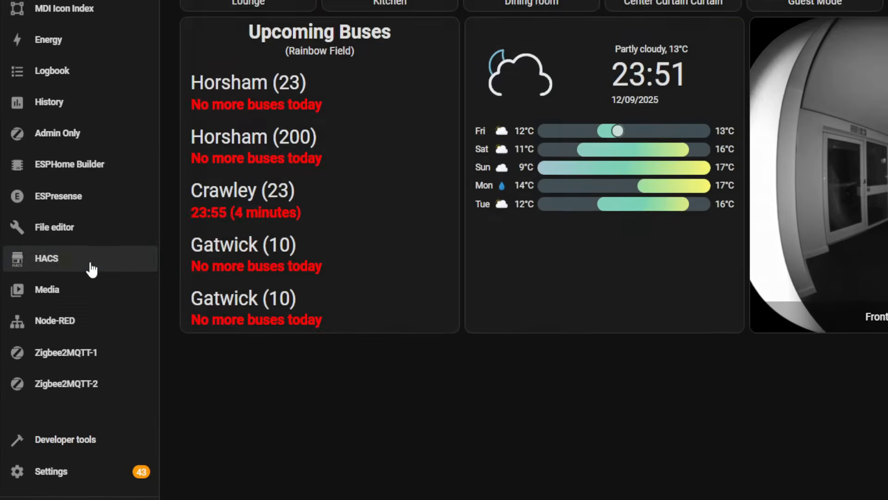
{"action": "left_click", "coordinate": [61, 293]}
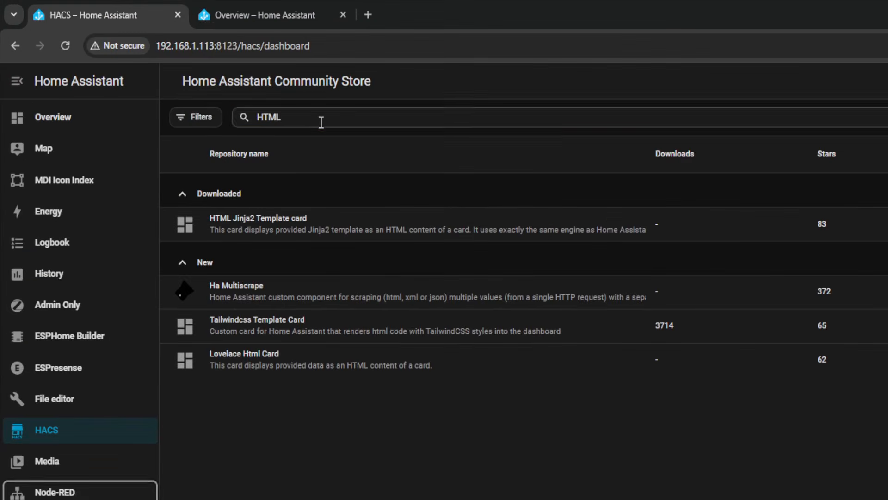
{"action": "left_click_drag", "start_coordinate": [260, 96], "coordinate": [208, 96]}
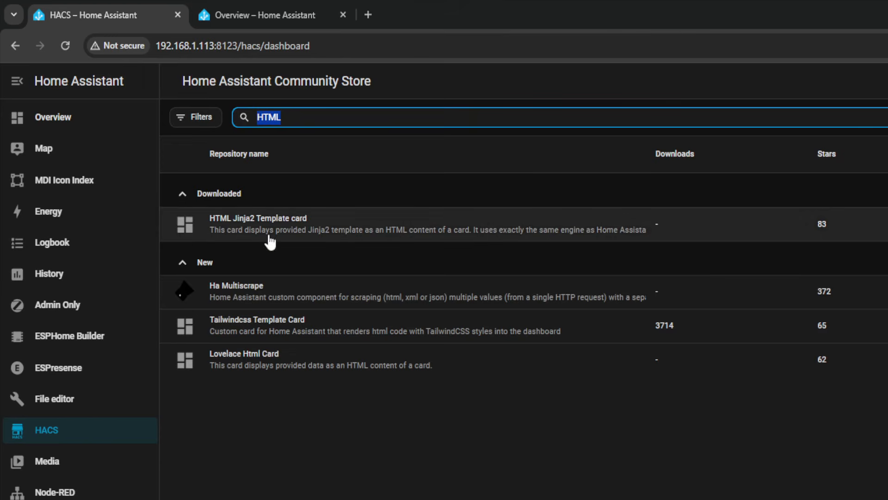
{"action": "left_click", "coordinate": [253, 230]}
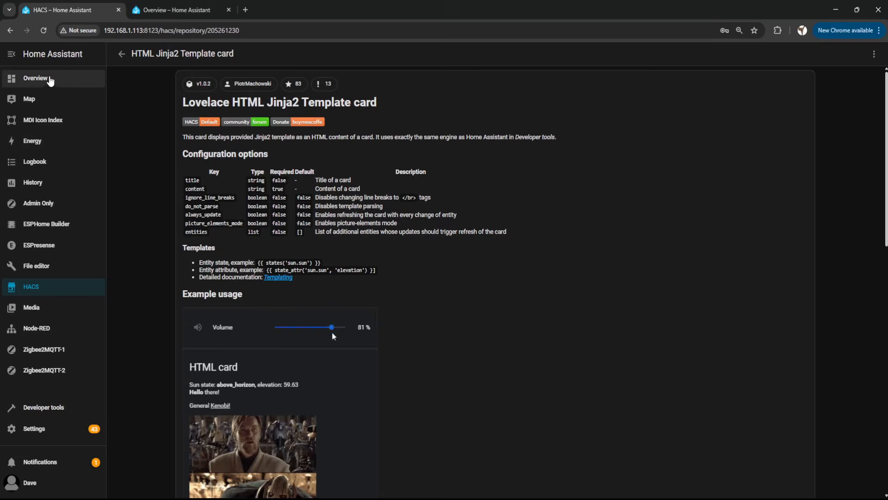
- Open the Overview dashboard for editing and start a Manual card in the empty slot beside the Front Door camera
{"action": "left_click", "coordinate": [55, 102]}
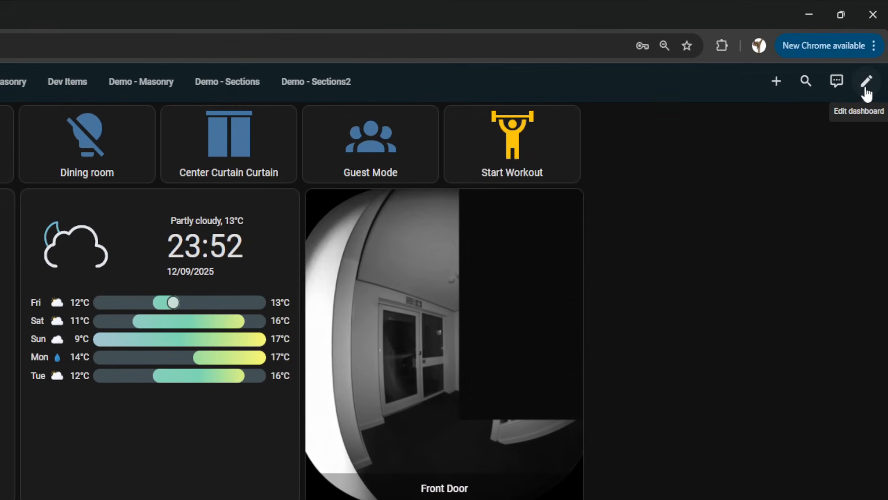
{"action": "left_click", "coordinate": [866, 82]}
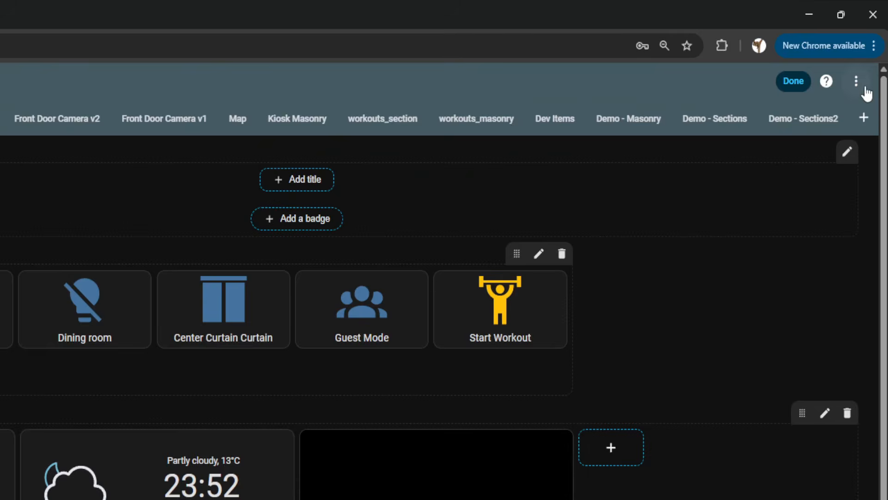
{"action": "left_click", "coordinate": [611, 452]}
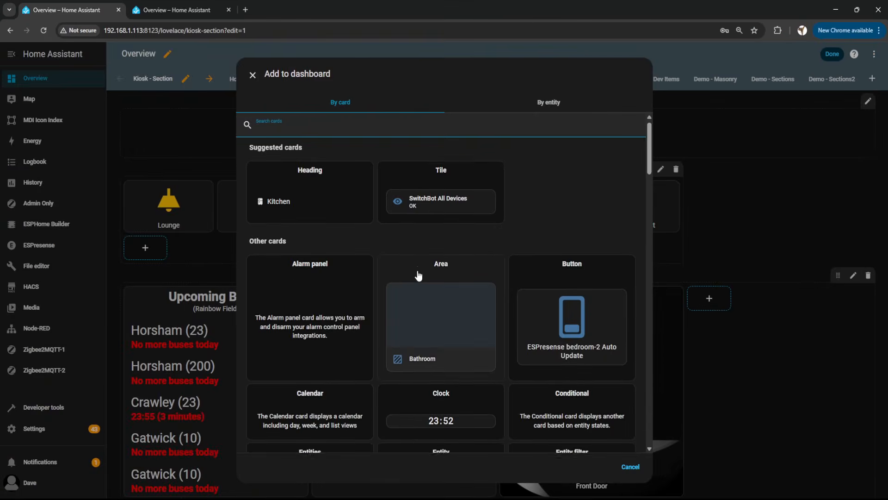
{"action": "scroll", "coordinate": [418, 275], "scroll_direction": "down", "scroll_amount": 20}
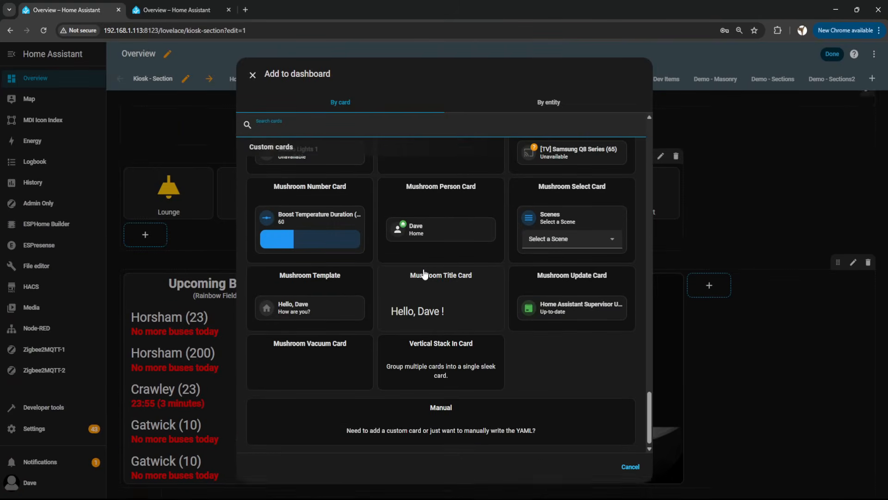
{"action": "left_click", "coordinate": [440, 417]}
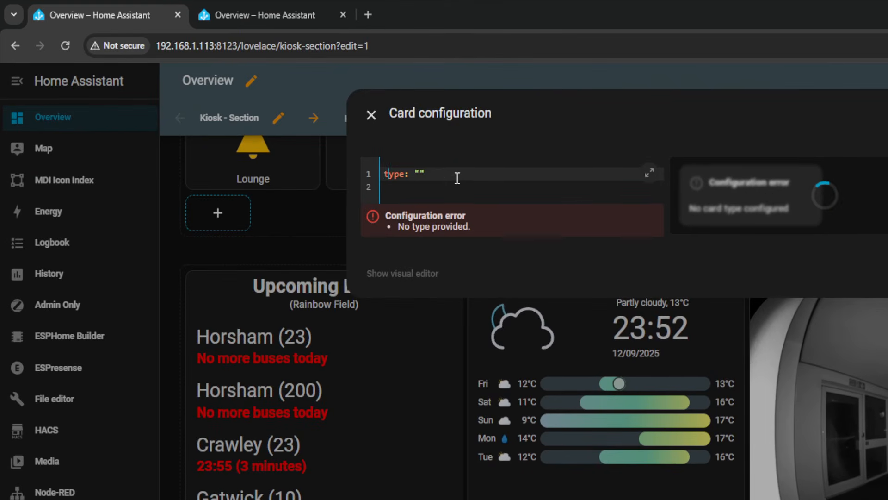
- Replace the placeholder YAML with the two-column grid card showing camera.local_file, sensor.read_fridge_md and a Refresh button, and expand the code editor
{"action": "left_click_drag", "start_coordinate": [457, 178], "coordinate": [336, 173]}
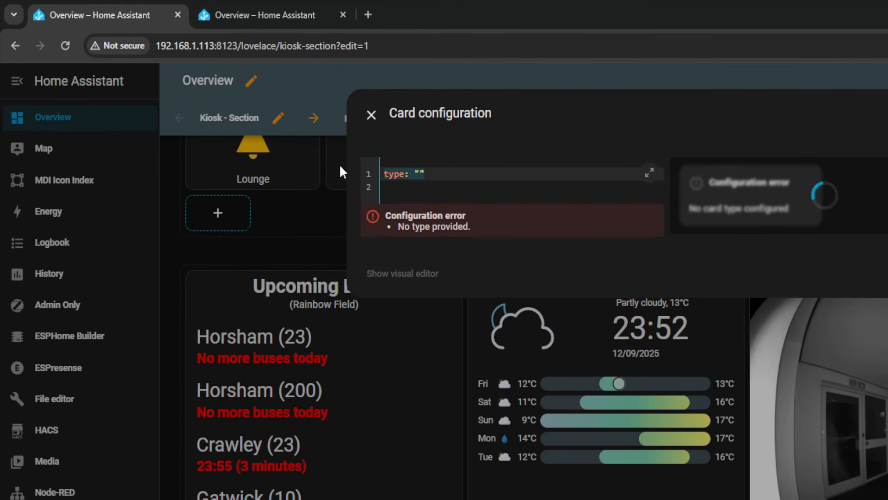
{"action": "key", "text": "ctrl+v"}
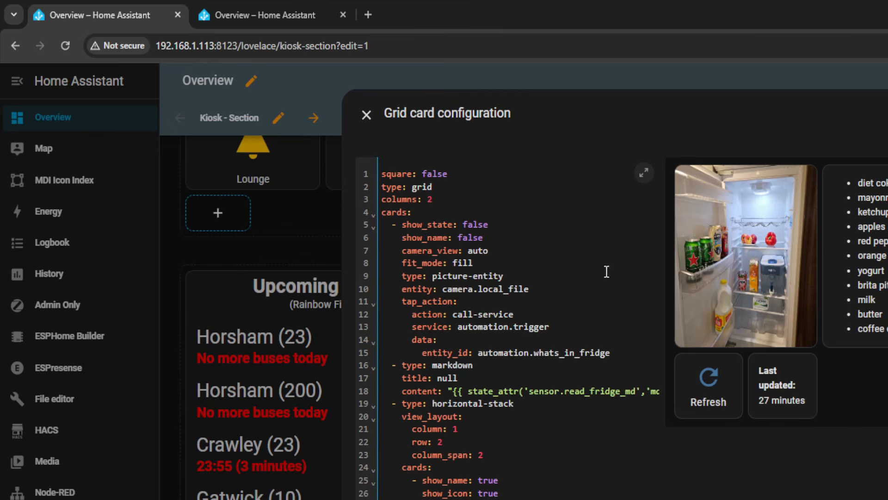
{"action": "left_click", "coordinate": [644, 178]}
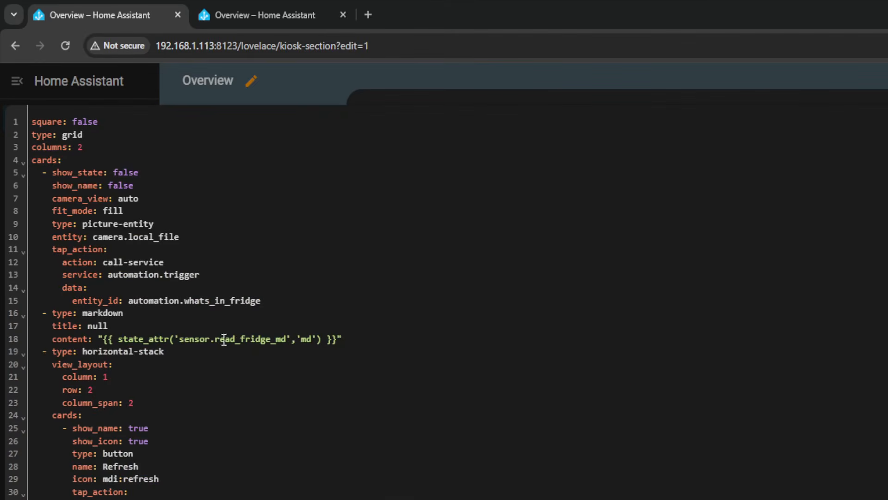
- Check where the grid card YAML references sensor.read_fridge_md and automation.whats_in_fridge
{"action": "left_click_drag", "start_coordinate": [288, 341], "coordinate": [178, 341]}
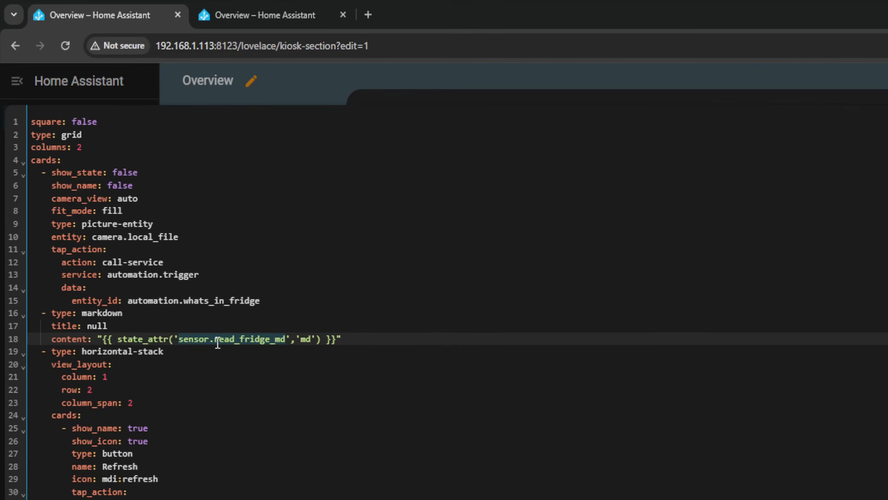
{"action": "left_click", "coordinate": [277, 341]}
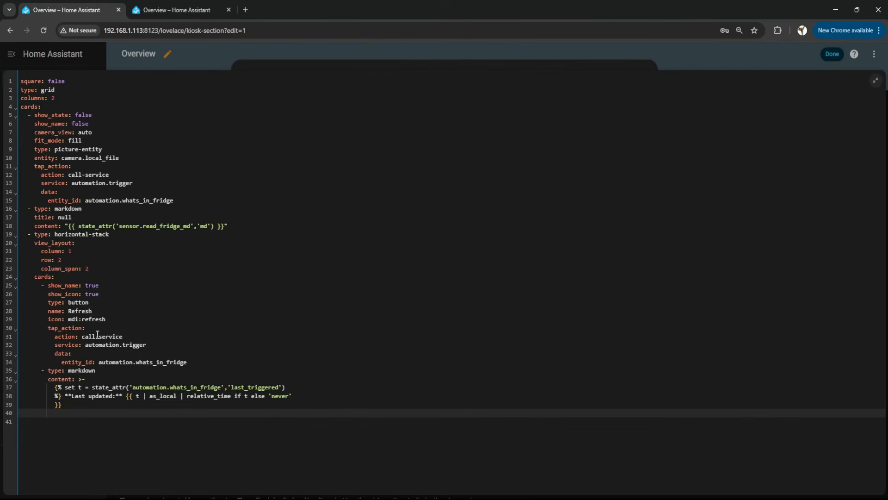
{"action": "key", "text": "Return"}
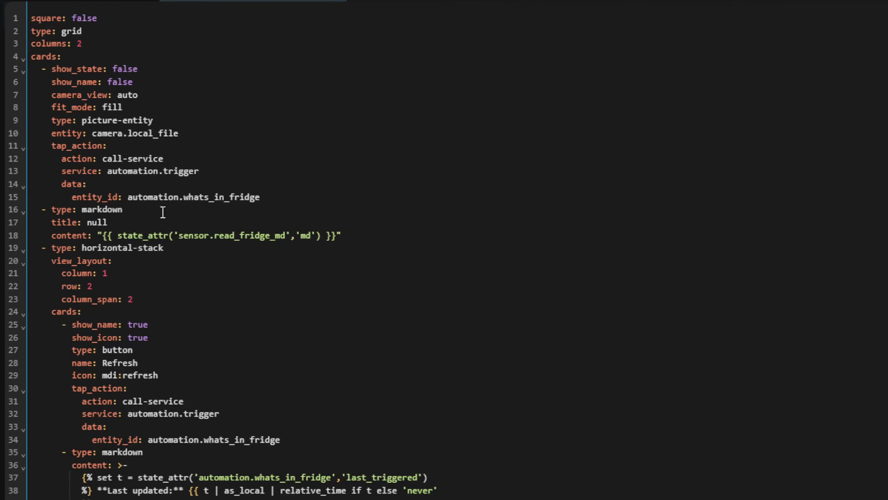
{"action": "left_click", "coordinate": [279, 197]}
{"action": "left_click_drag", "start_coordinate": [282, 198], "coordinate": [129, 198]}
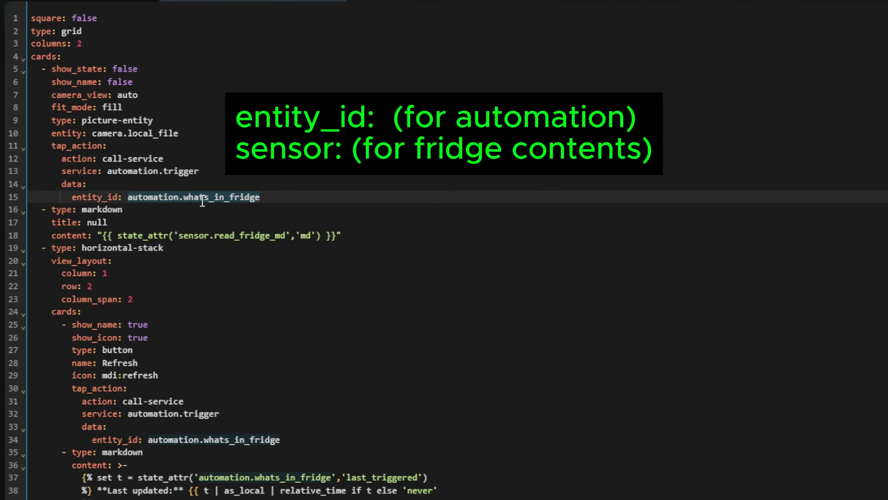
{"action": "left_click_drag", "start_coordinate": [287, 236], "coordinate": [179, 236]}
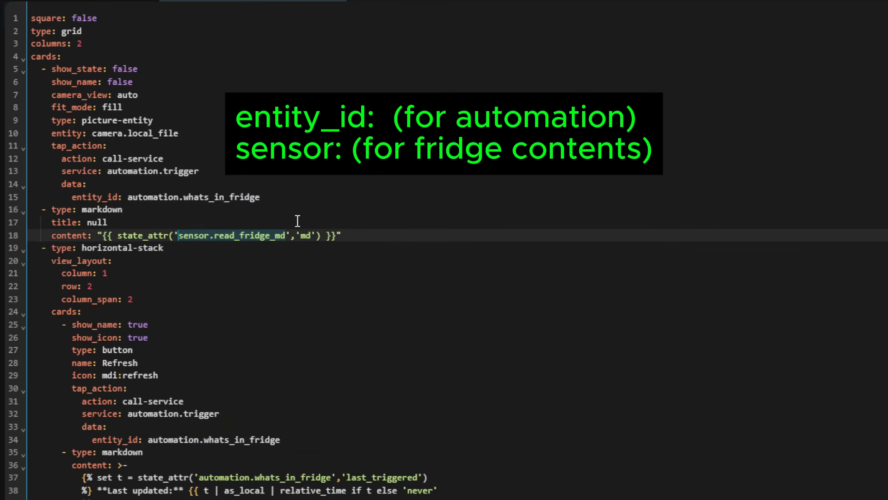
{"action": "left_click_drag", "start_coordinate": [286, 439], "coordinate": [148, 440]}
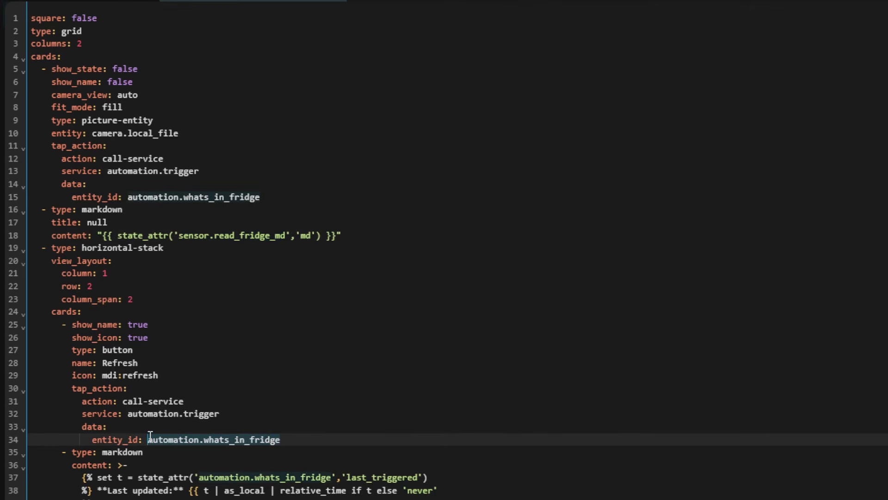
{"action": "left_click_drag", "start_coordinate": [333, 479], "coordinate": [204, 478]}
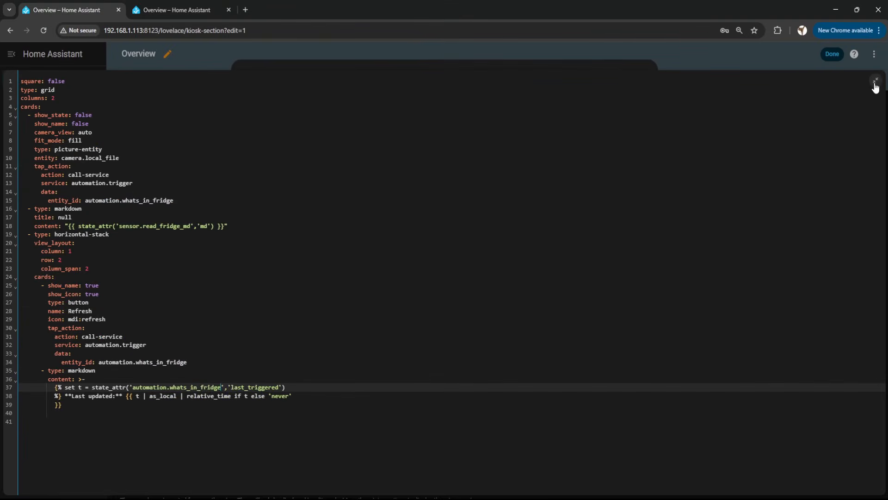
- Collapse the code editor, save the grid card and finish editing the dashboard
{"action": "left_click", "coordinate": [875, 82]}
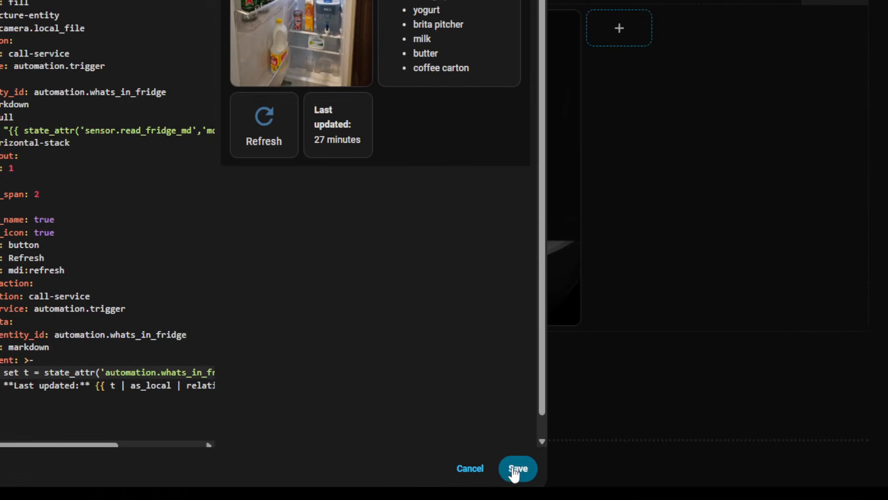
{"action": "left_click", "coordinate": [641, 486]}
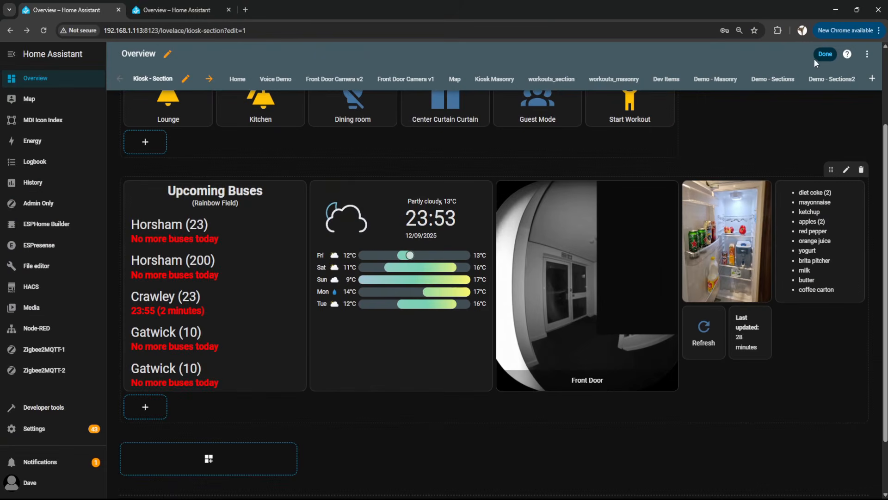
{"action": "left_click", "coordinate": [823, 55]}
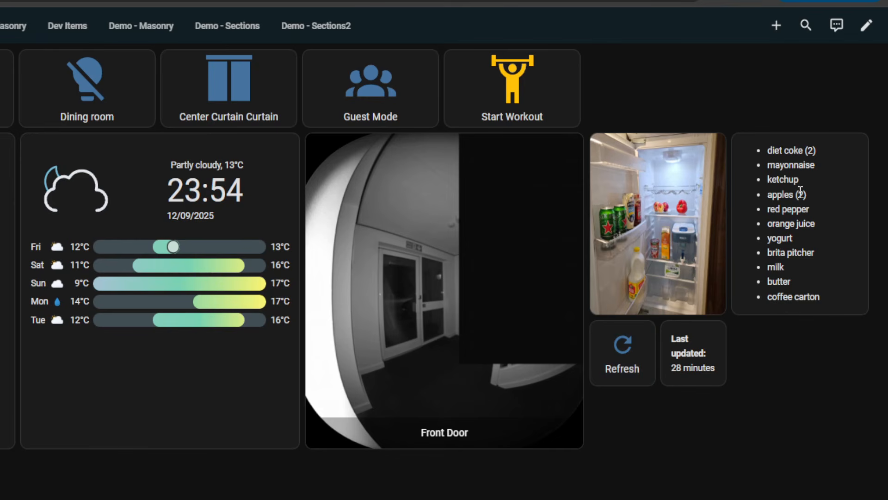
- Check the first entry of the fridge contents list and refresh the list from the new card
{"action": "left_click_drag", "start_coordinate": [779, 150], "coordinate": [799, 151]}
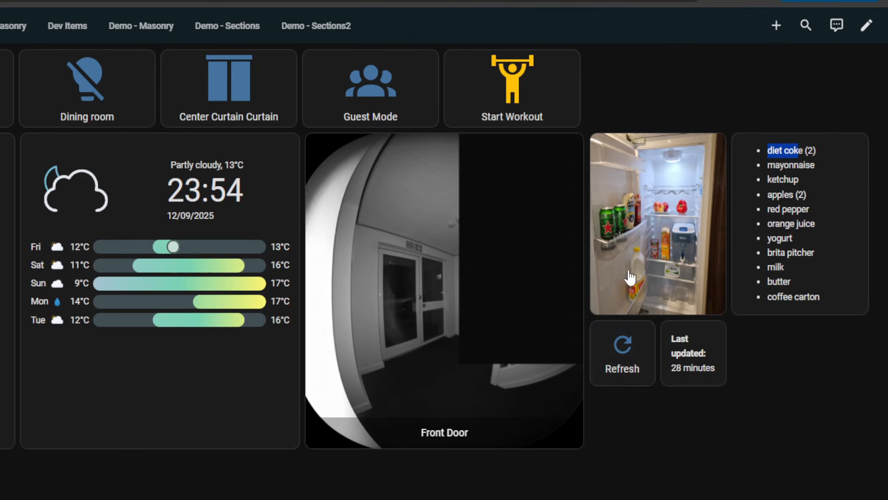
{"action": "left_click", "coordinate": [620, 358]}
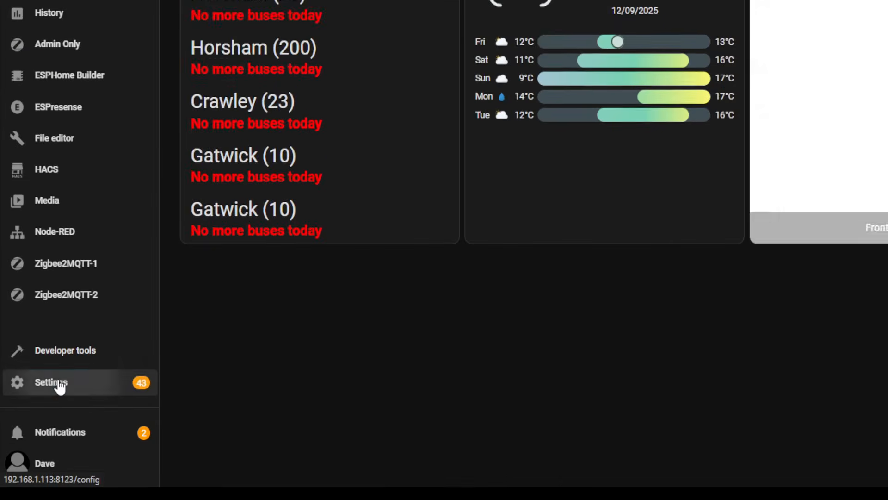
- Open the Samba share add-on's information page in the Home Assistant settings
{"action": "left_click", "coordinate": [48, 415]}
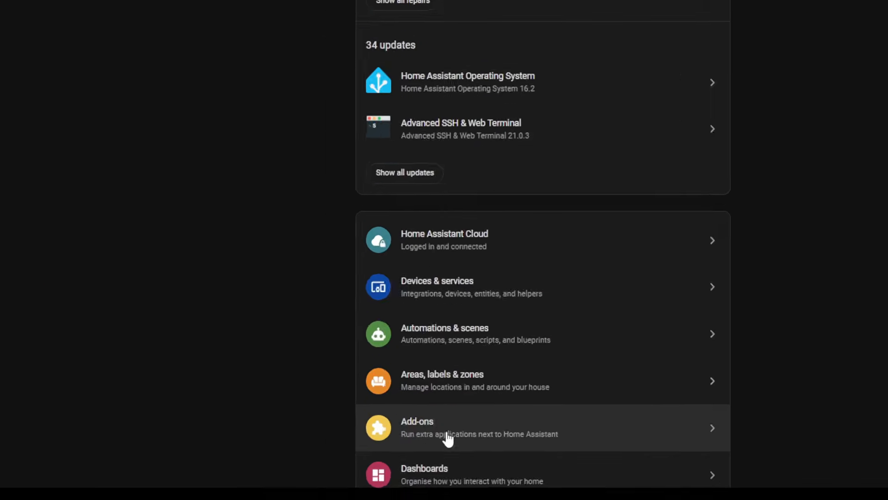
{"action": "left_click", "coordinate": [431, 468]}
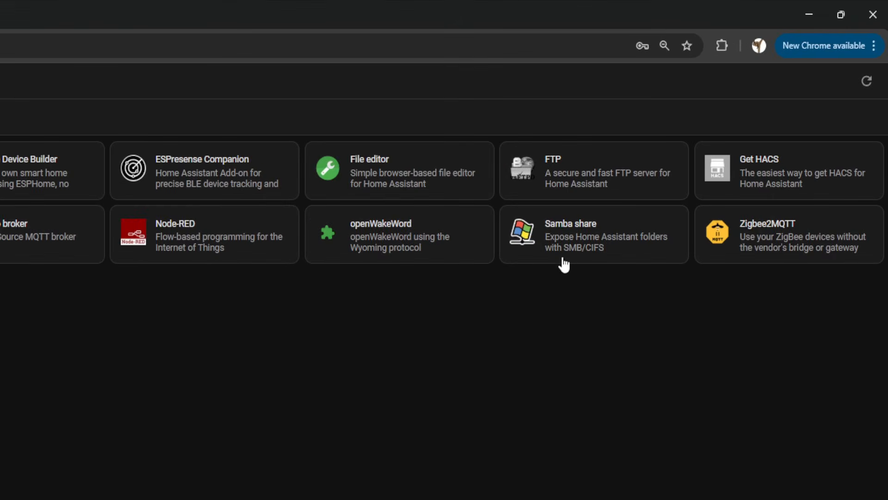
{"action": "left_click", "coordinate": [558, 243]}
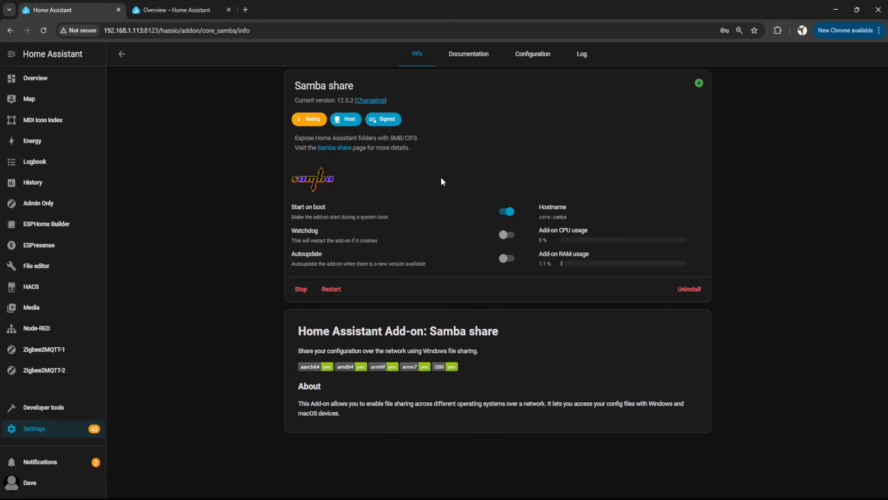
- Switch to File Explorer and preview fridge-photo.jpg in the networked config/www/fridge folder, closing the photo after viewing
{"action": "left_click", "coordinate": [415, 496]}
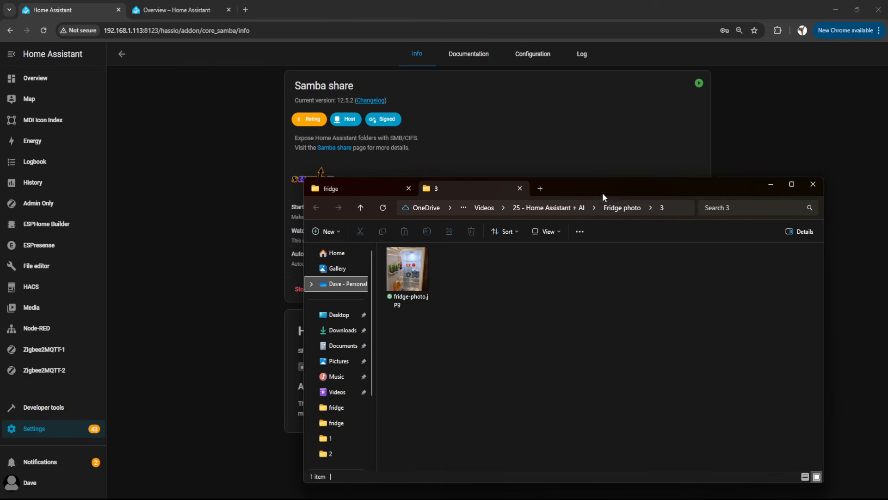
{"action": "left_click_drag", "start_coordinate": [602, 192], "coordinate": [645, 181]}
{"action": "left_click", "coordinate": [416, 179]}
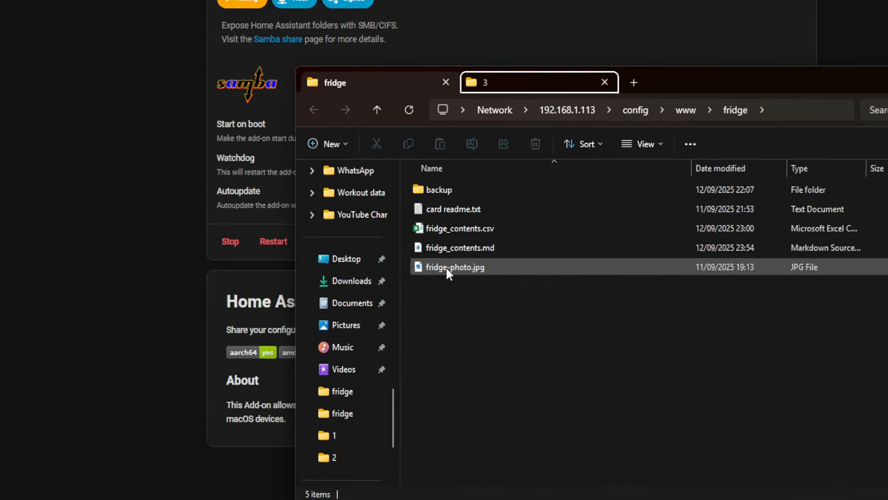
{"action": "left_click", "coordinate": [451, 269]}
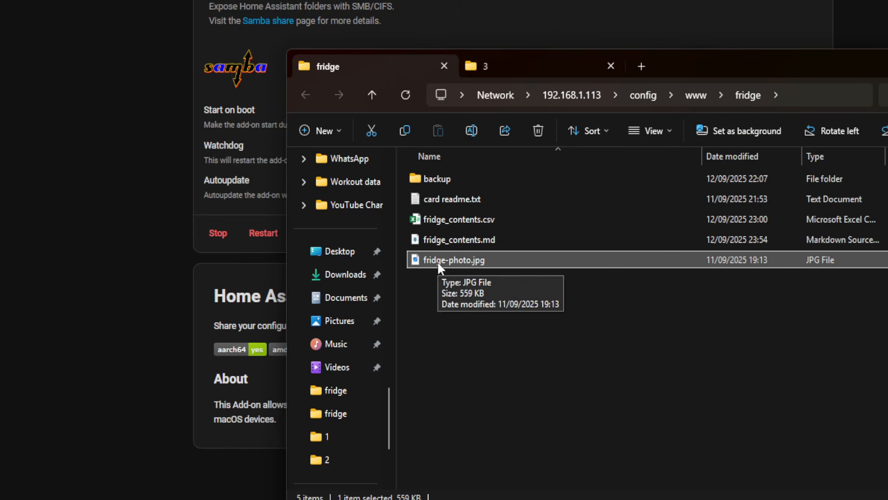
{"action": "double_click", "coordinate": [438, 260]}
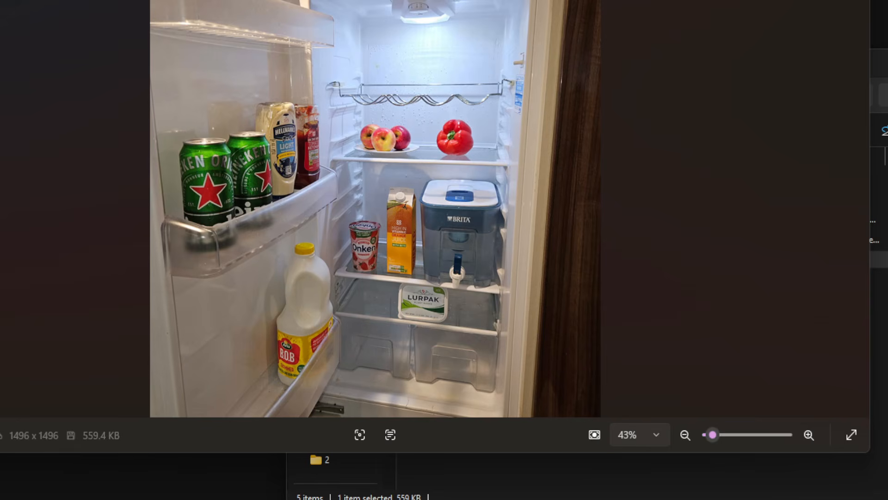
{"action": "left_click", "coordinate": [855, 1]}
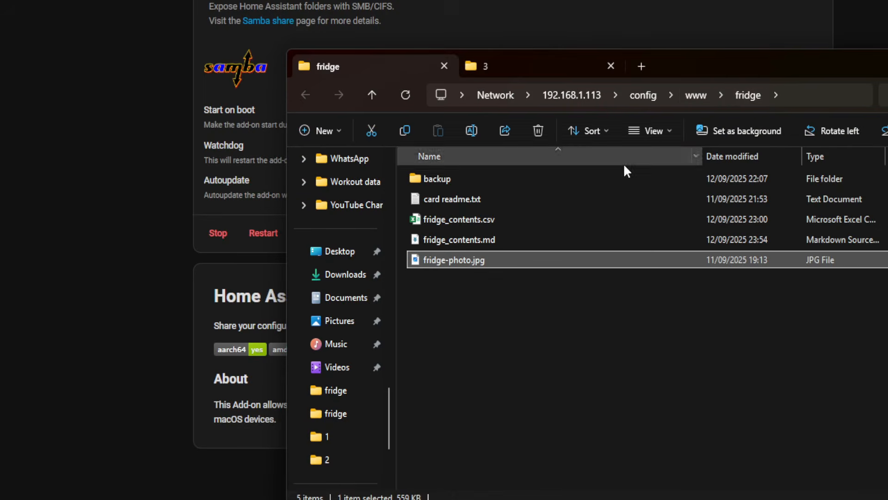
- Go to folder 1 inside Fridge photo and preview its fridge-photo.jpg, closing the photo after viewing
{"action": "left_click", "coordinate": [517, 74]}
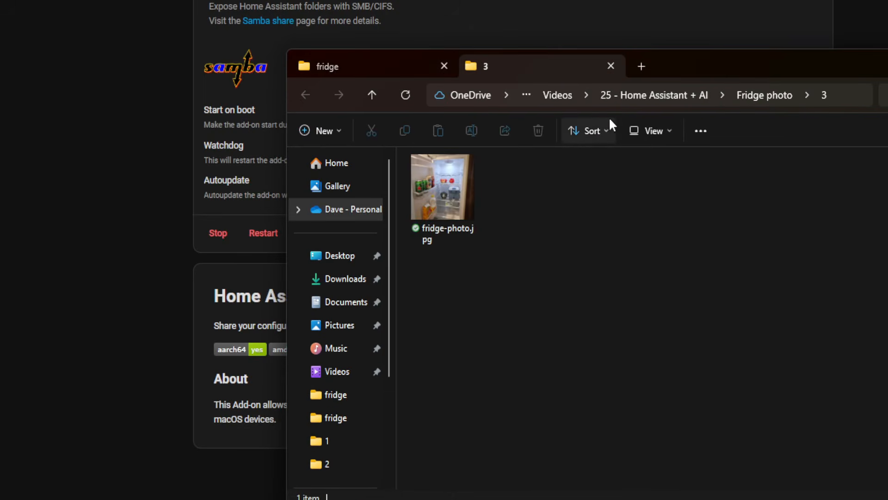
{"action": "left_click", "coordinate": [761, 95]}
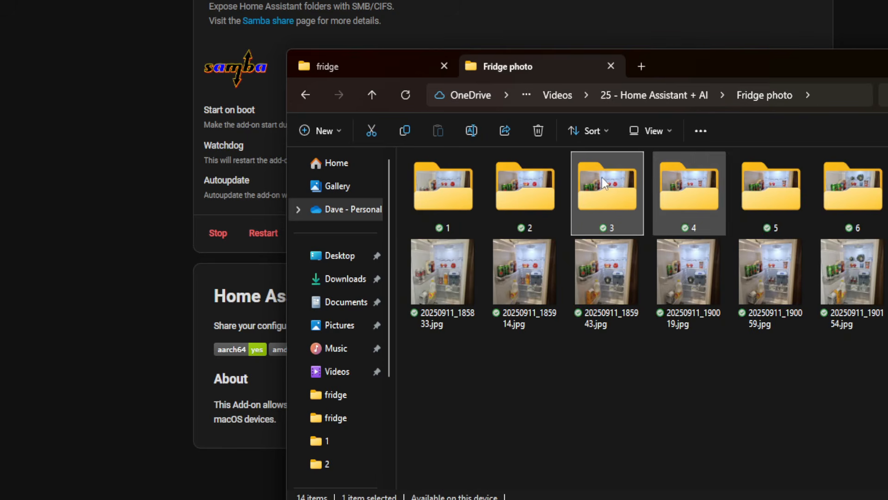
{"action": "double_click", "coordinate": [466, 206]}
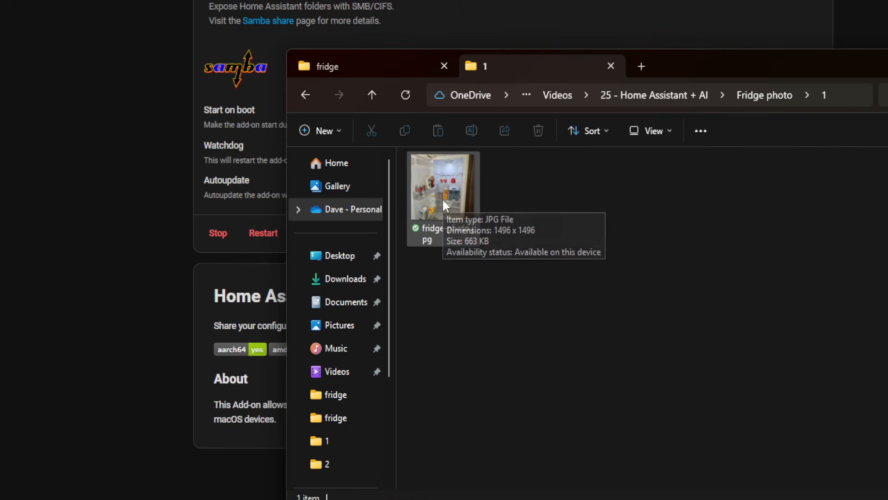
{"action": "left_click", "coordinate": [442, 197]}
{"action": "double_click", "coordinate": [442, 197]}
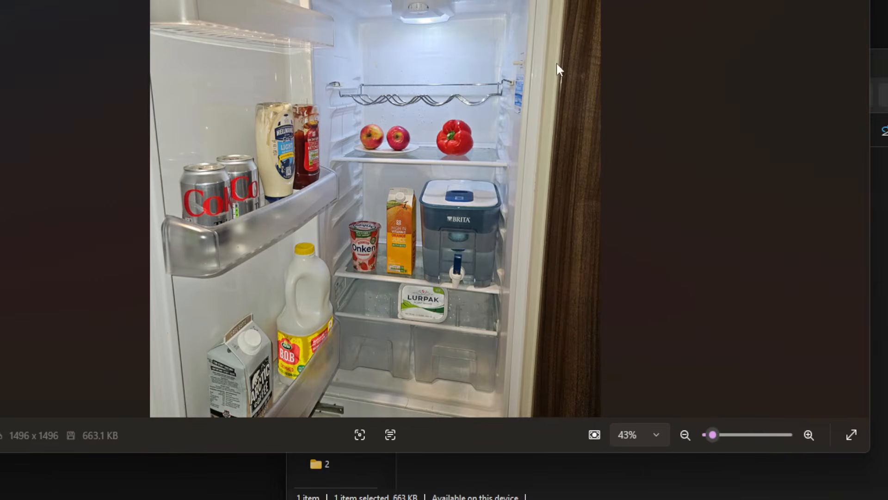
{"action": "key", "text": "alt+F4"}
- Return to the networked fridge folder and place the File Explorer window beside the fridge card on the dashboard
{"action": "left_click", "coordinate": [352, 66]}
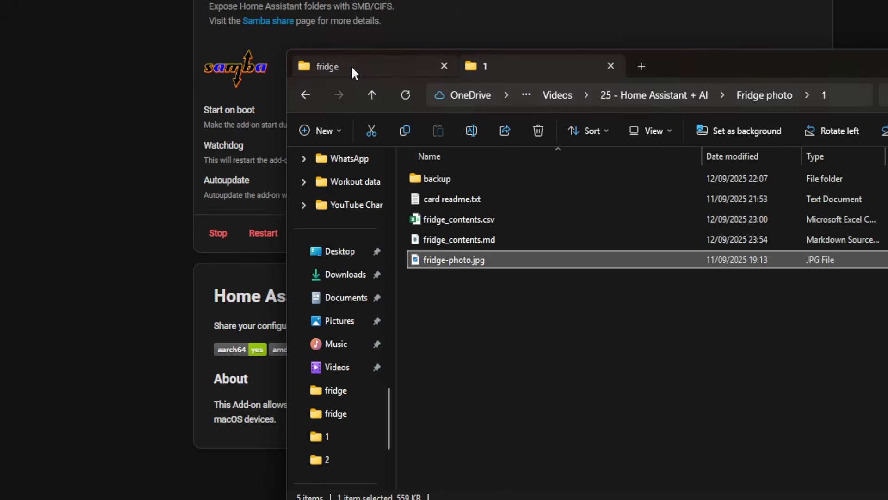
{"action": "left_click", "coordinate": [478, 333]}
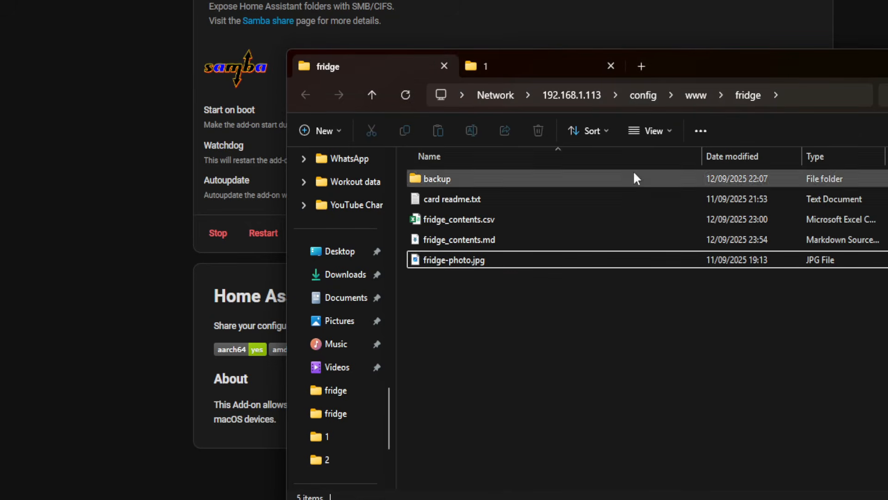
{"action": "left_click_drag", "start_coordinate": [690, 68], "coordinate": [870, 59]}
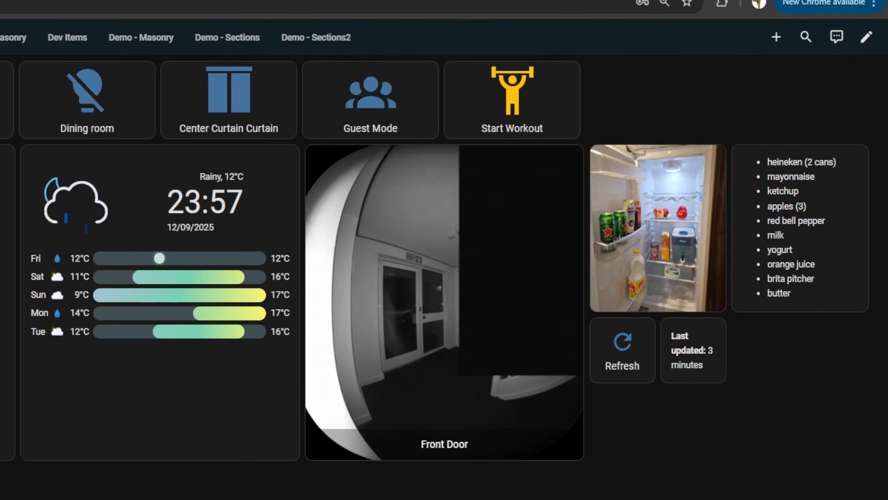
{"action": "left_click_drag", "start_coordinate": [0, 35], "coordinate": [356, 112]}
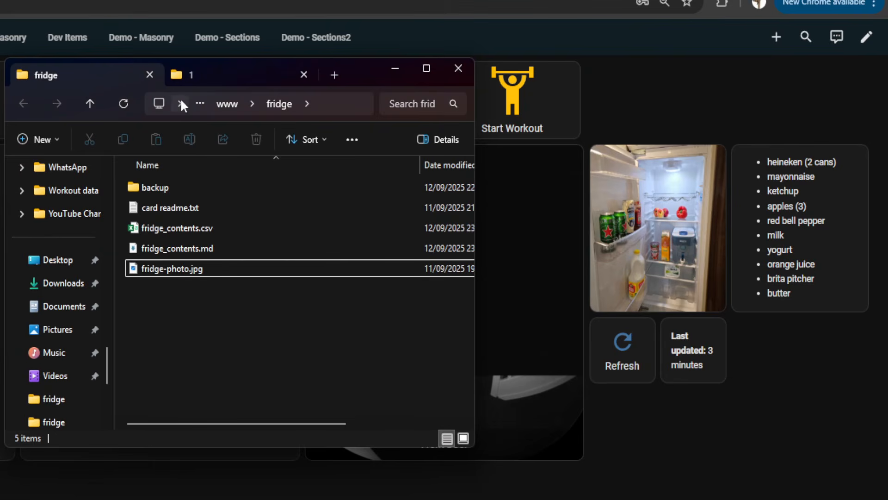
- Overwrite fridge-photo.jpg in www/fridge with the copy from folder 1, and refresh the fridge contents on the dashboard
{"action": "left_click", "coordinate": [207, 76]}
{"action": "key", "text": "ctrl+c"}
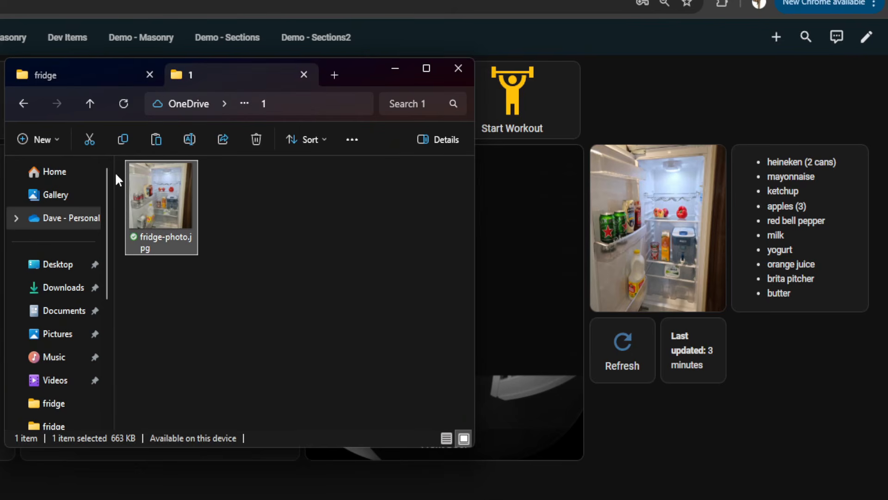
{"action": "left_click", "coordinate": [79, 76]}
{"action": "key", "text": "ctrl+v"}
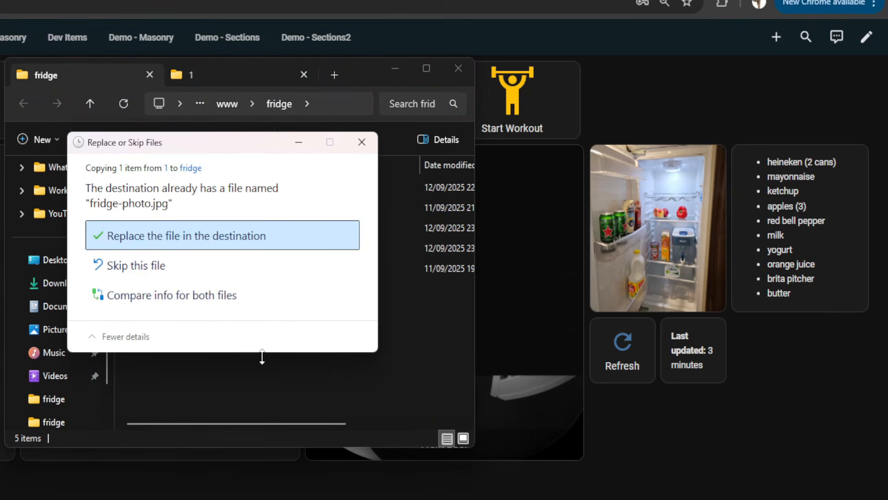
{"action": "left_click", "coordinate": [163, 238]}
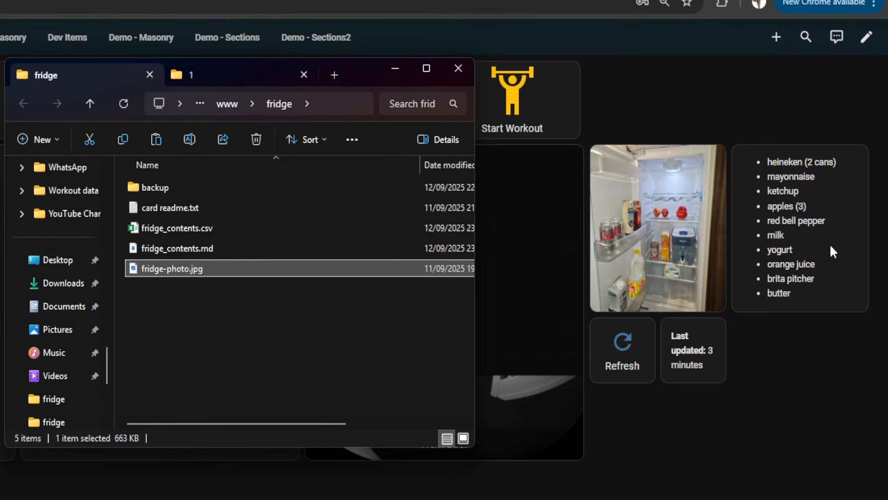
{"action": "left_click", "coordinate": [624, 352]}
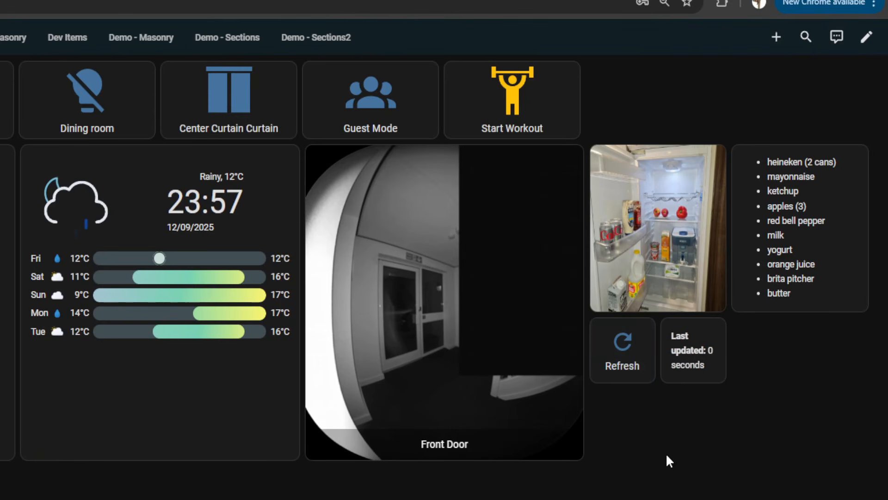